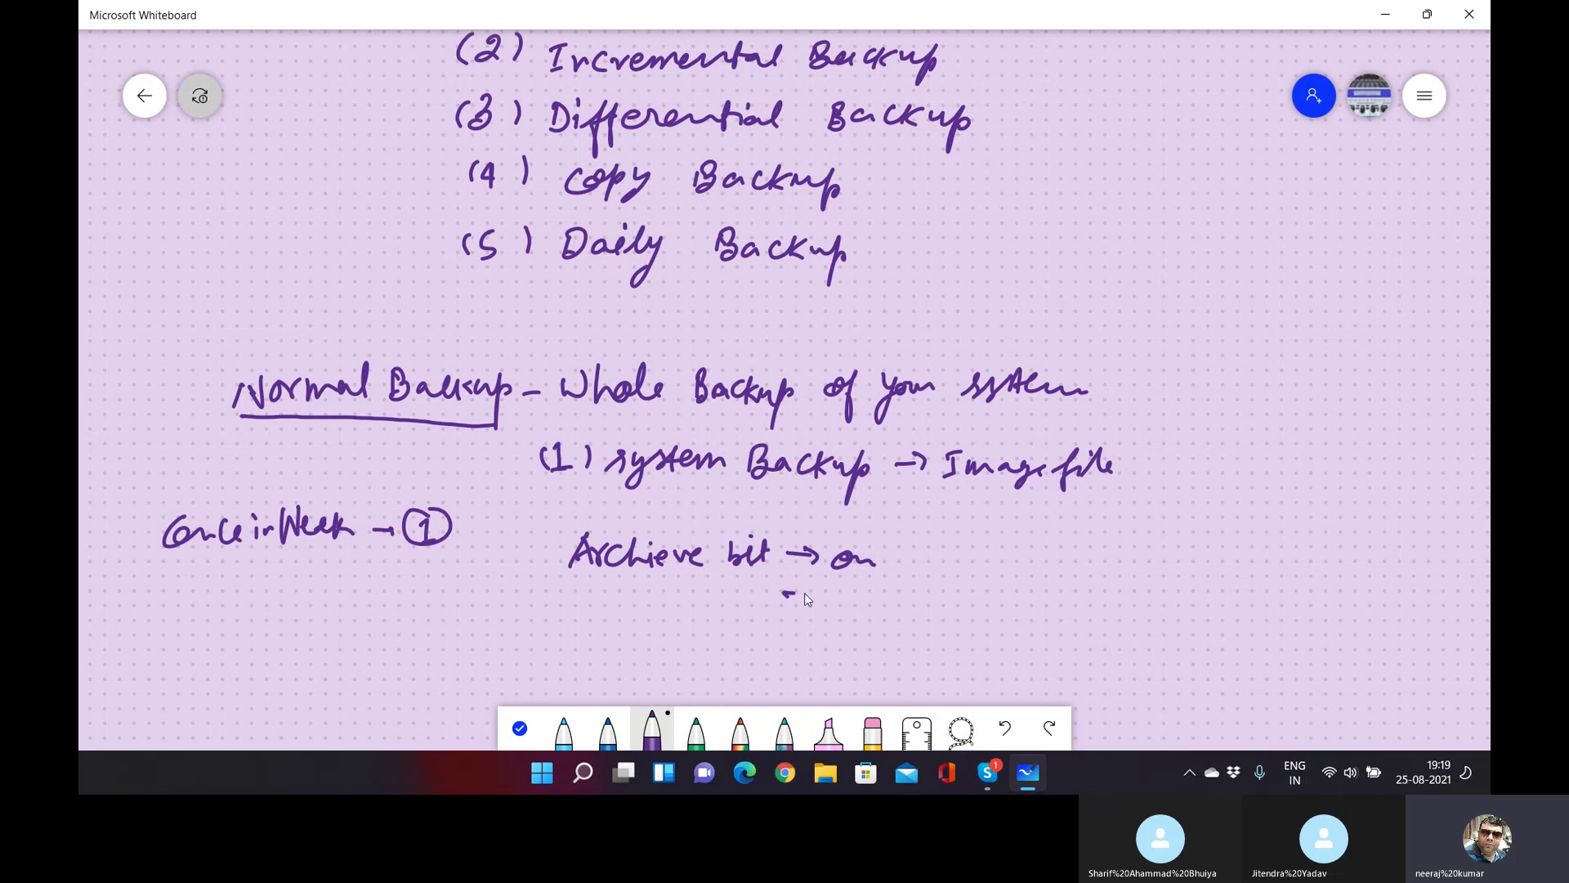
Handwrite "→ off" beneath "on" in the Archieve bit note and add a small tick beside the note.
{"action": "mouse_move", "coordinate": [804, 592]}
{"action": "left_mouse_down"}
{"action": "mouse_move", "coordinate": [854, 612]}
{"action": "mouse_move", "coordinate": [837, 580]}
{"action": "left_mouse_up"}
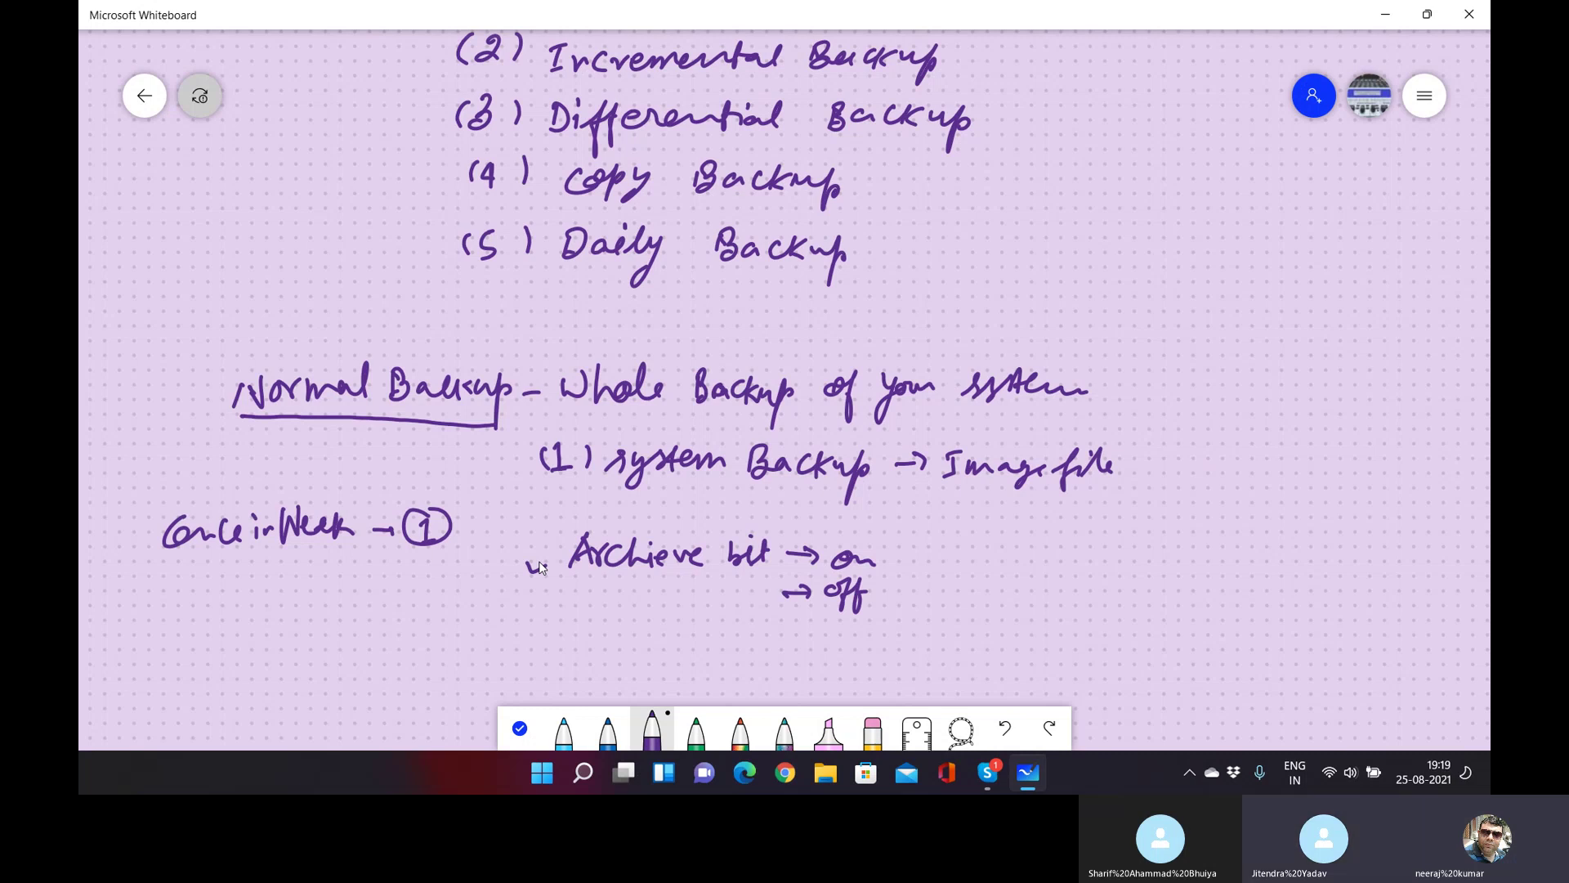
{"action": "scroll", "coordinate": [540, 566], "scroll_direction": "up", "scroll_amount": 2}
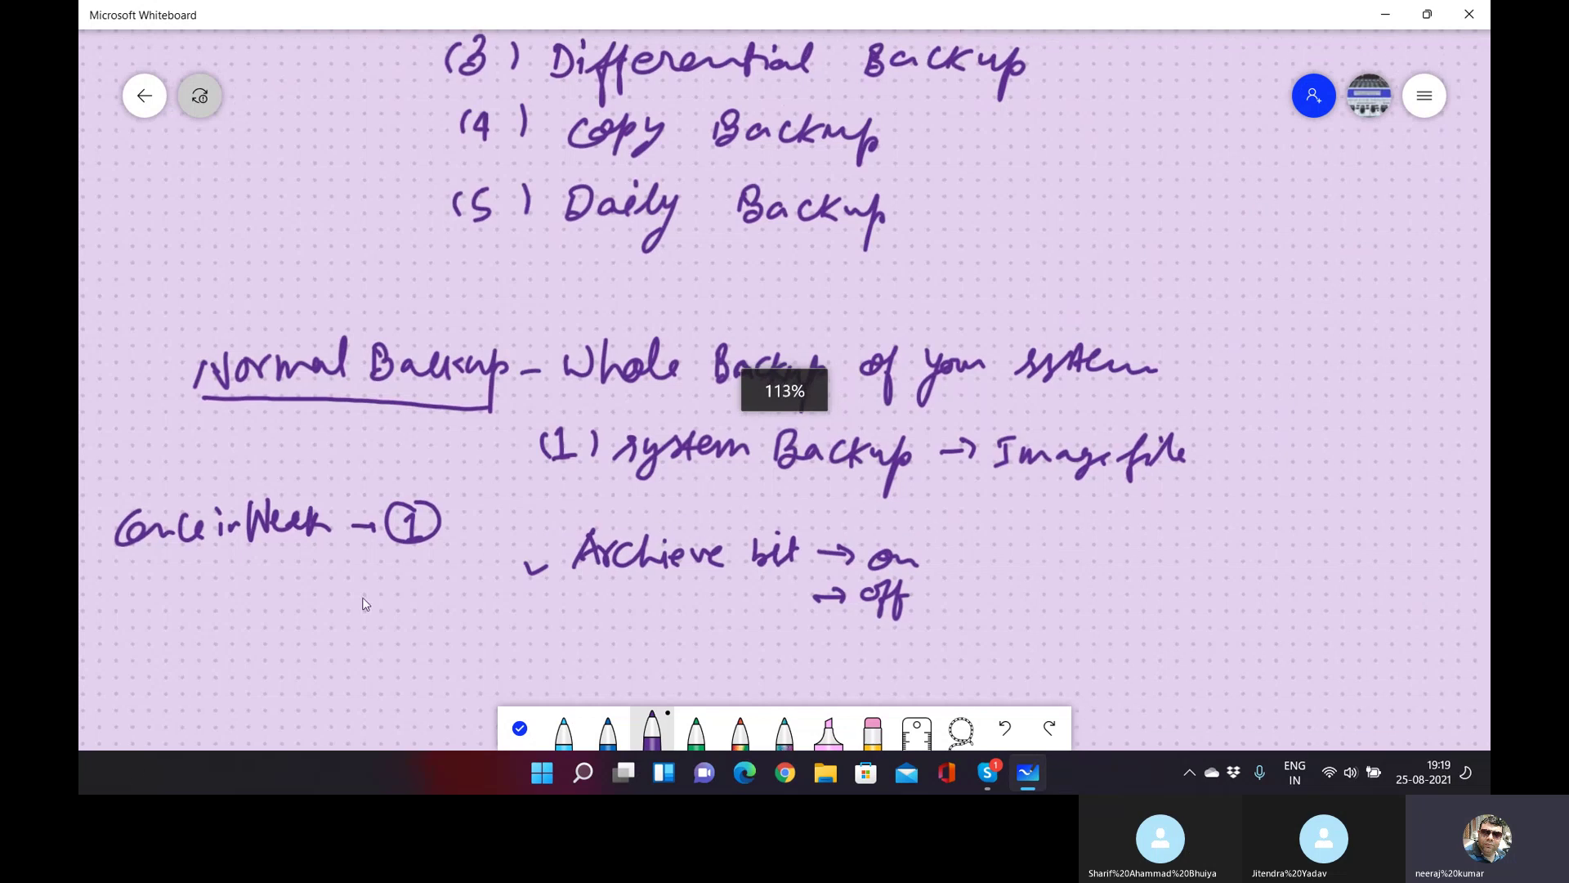
Minimize the whiteboard, launch VMware Workstation and resume the suspended dc+storage virtual machine.
{"action": "left_click", "coordinate": [1384, 10]}
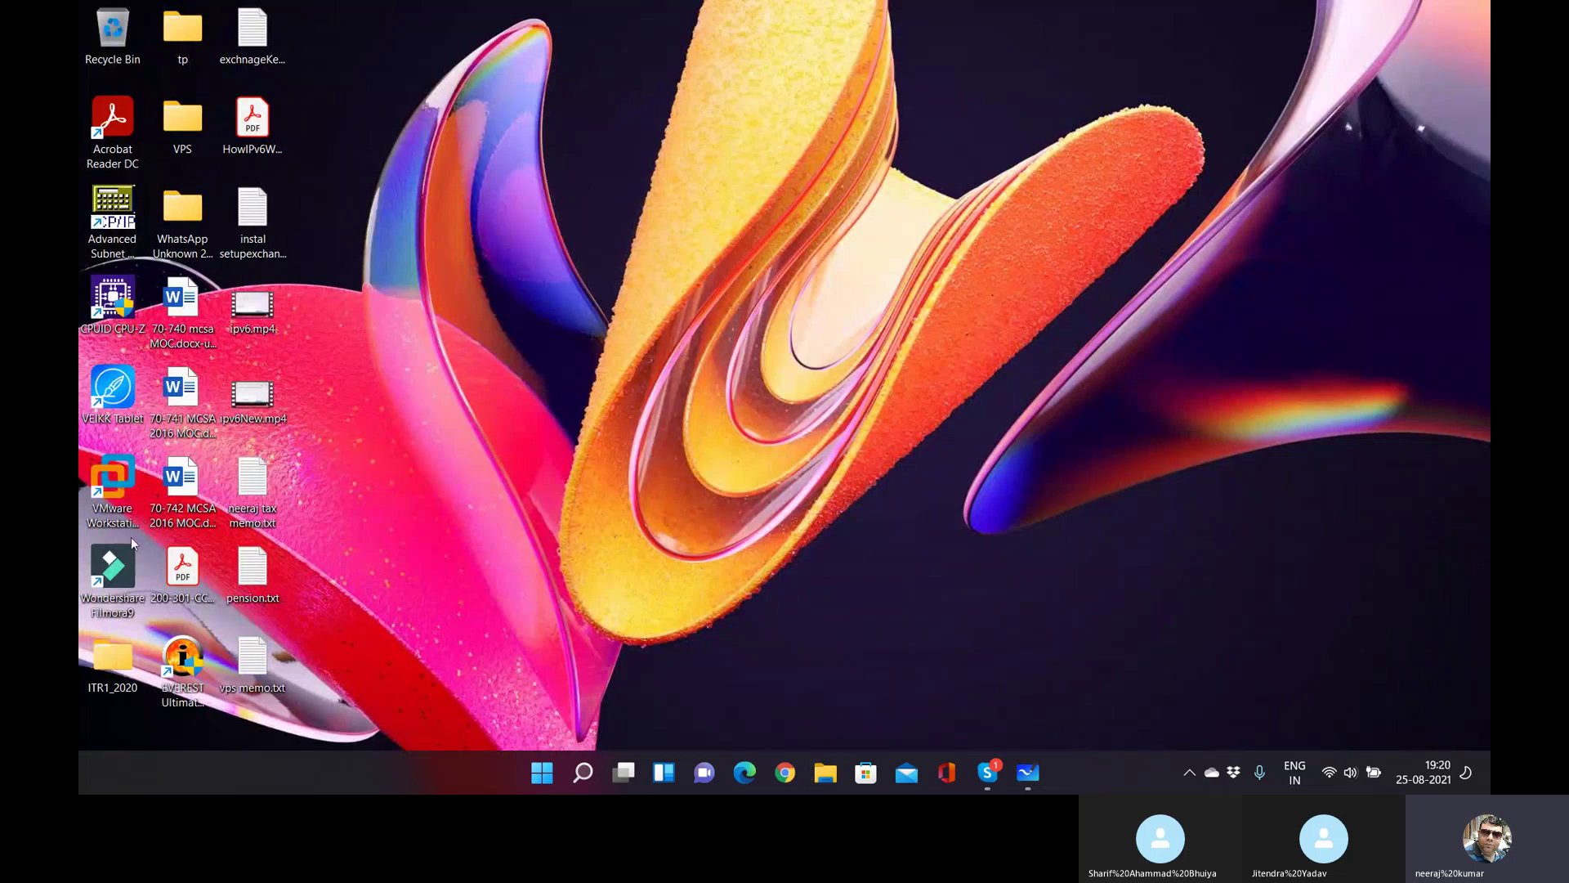
{"action": "left_click", "coordinate": [111, 491]}
{"action": "right_click", "coordinate": [105, 484]}
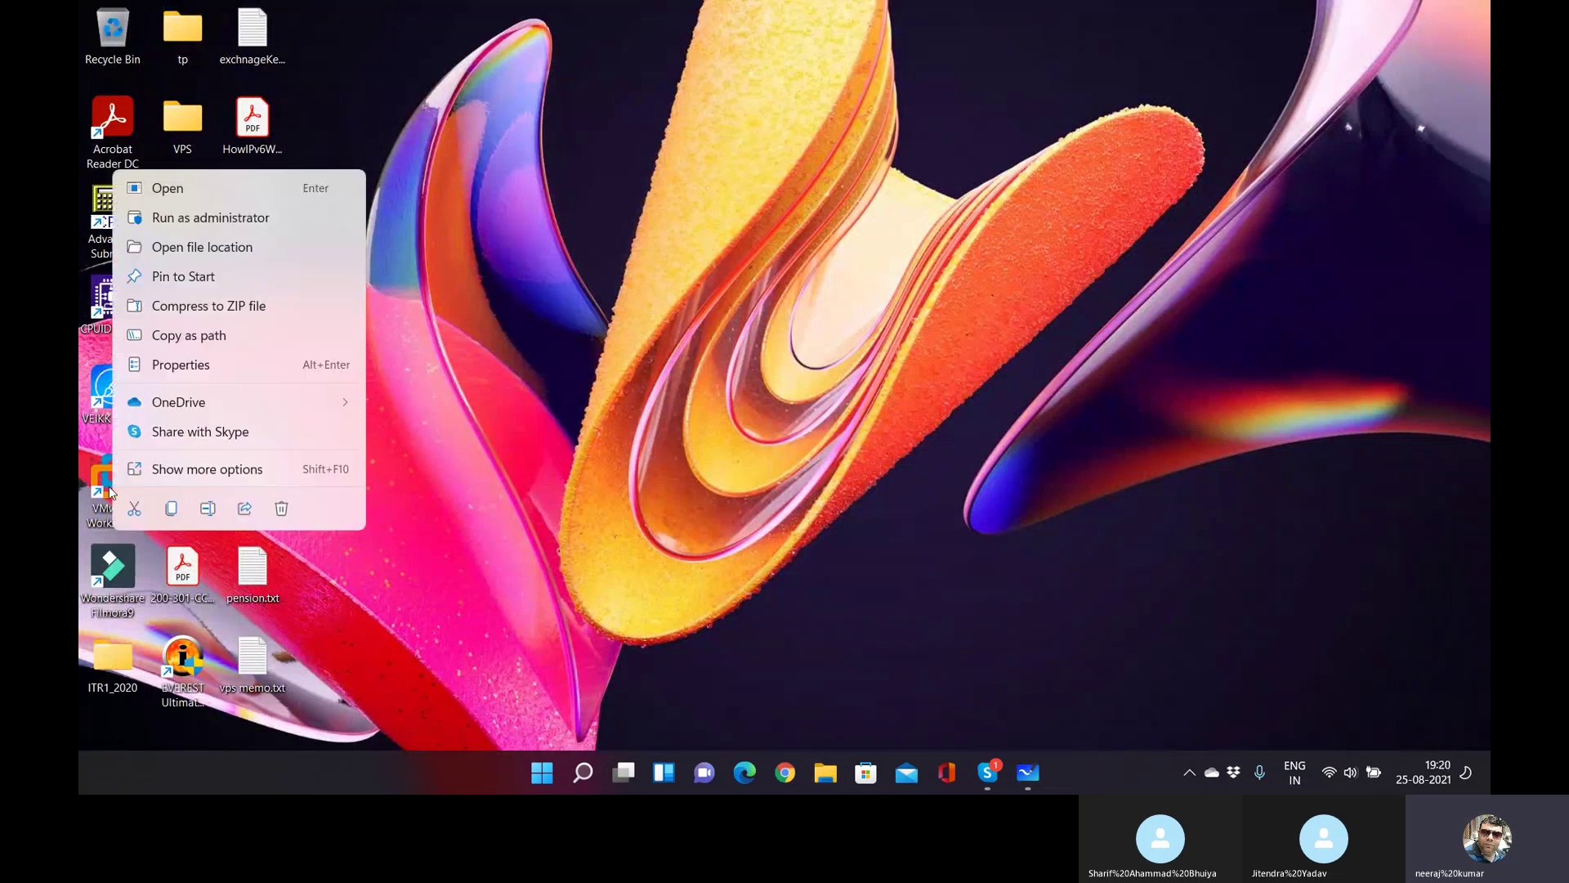
{"action": "left_click", "coordinate": [206, 194]}
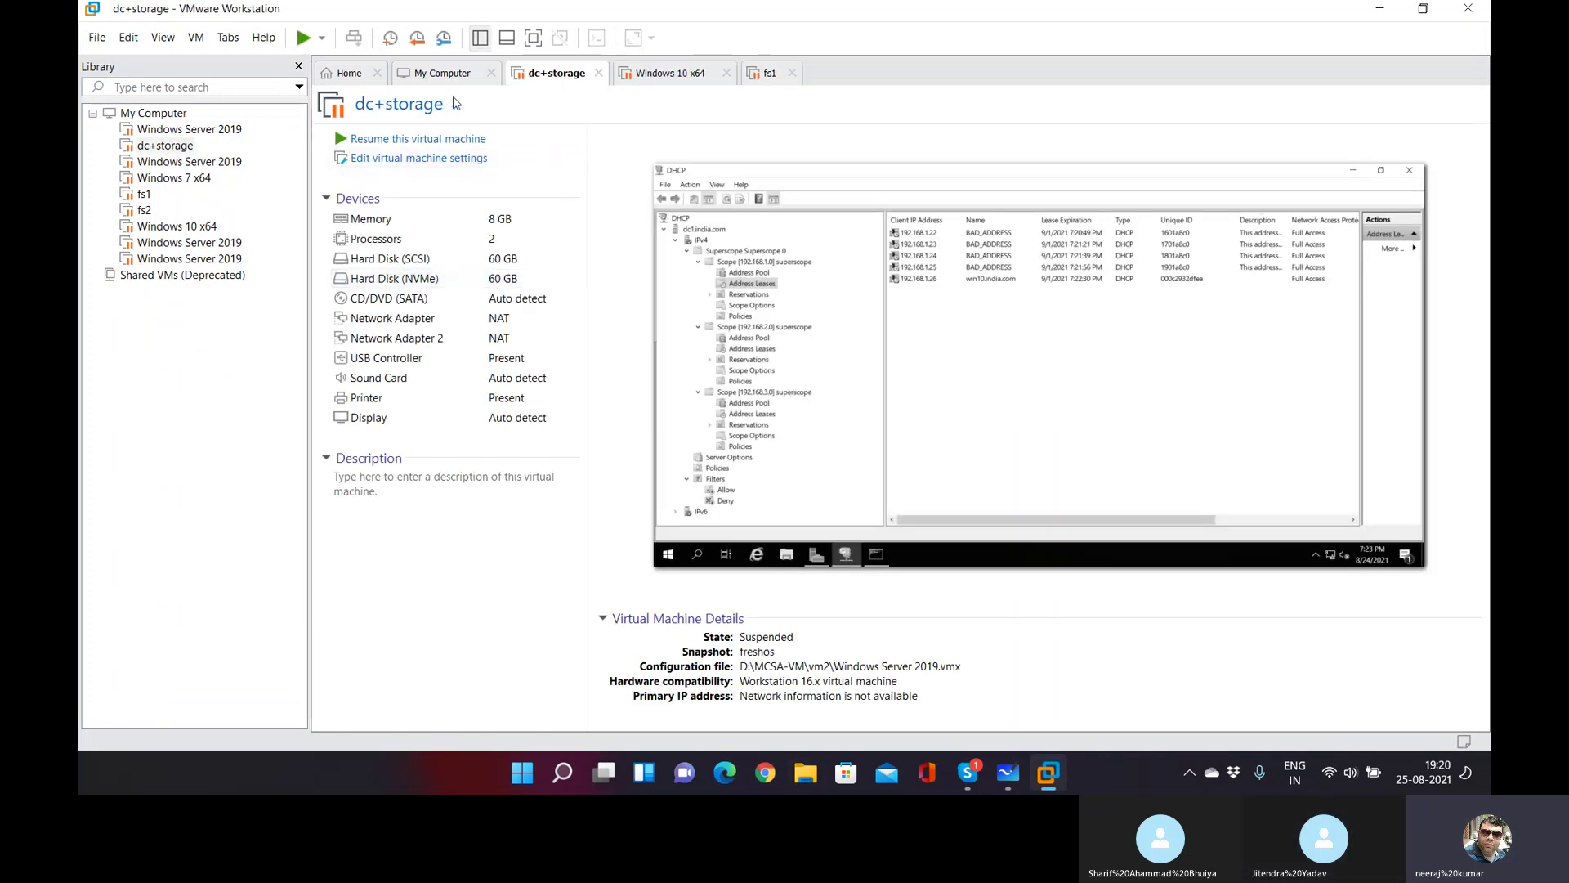
{"action": "left_click", "coordinate": [393, 141]}
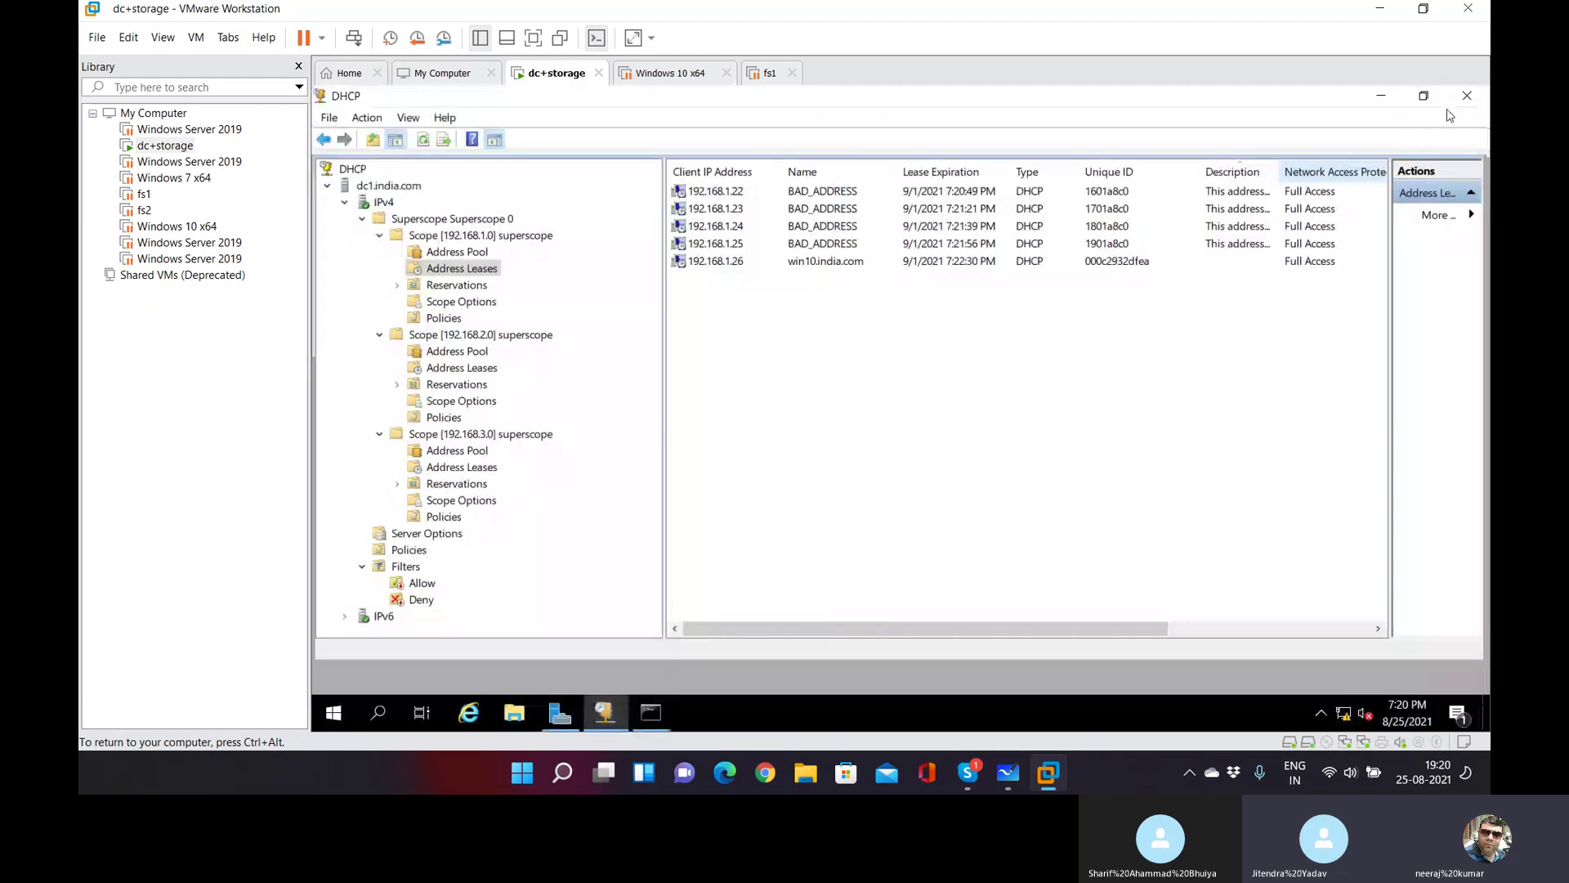
Clear the guest desktop by closing the DHCP console and command prompt and minimizing Server Manager.
{"action": "left_click", "coordinate": [1466, 95]}
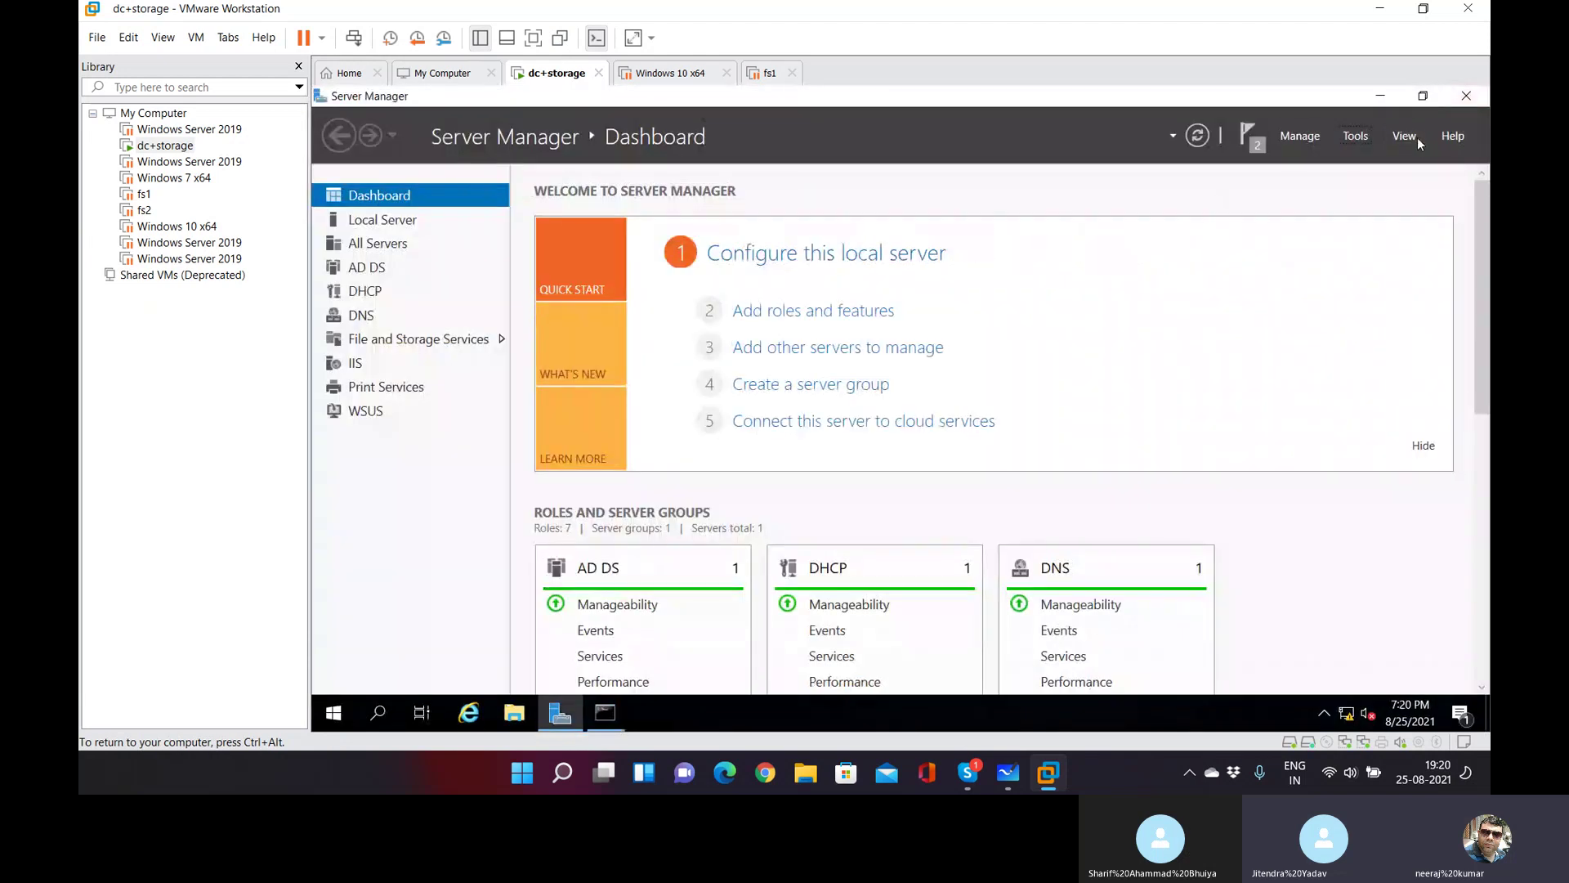
{"action": "left_click", "coordinate": [1381, 96]}
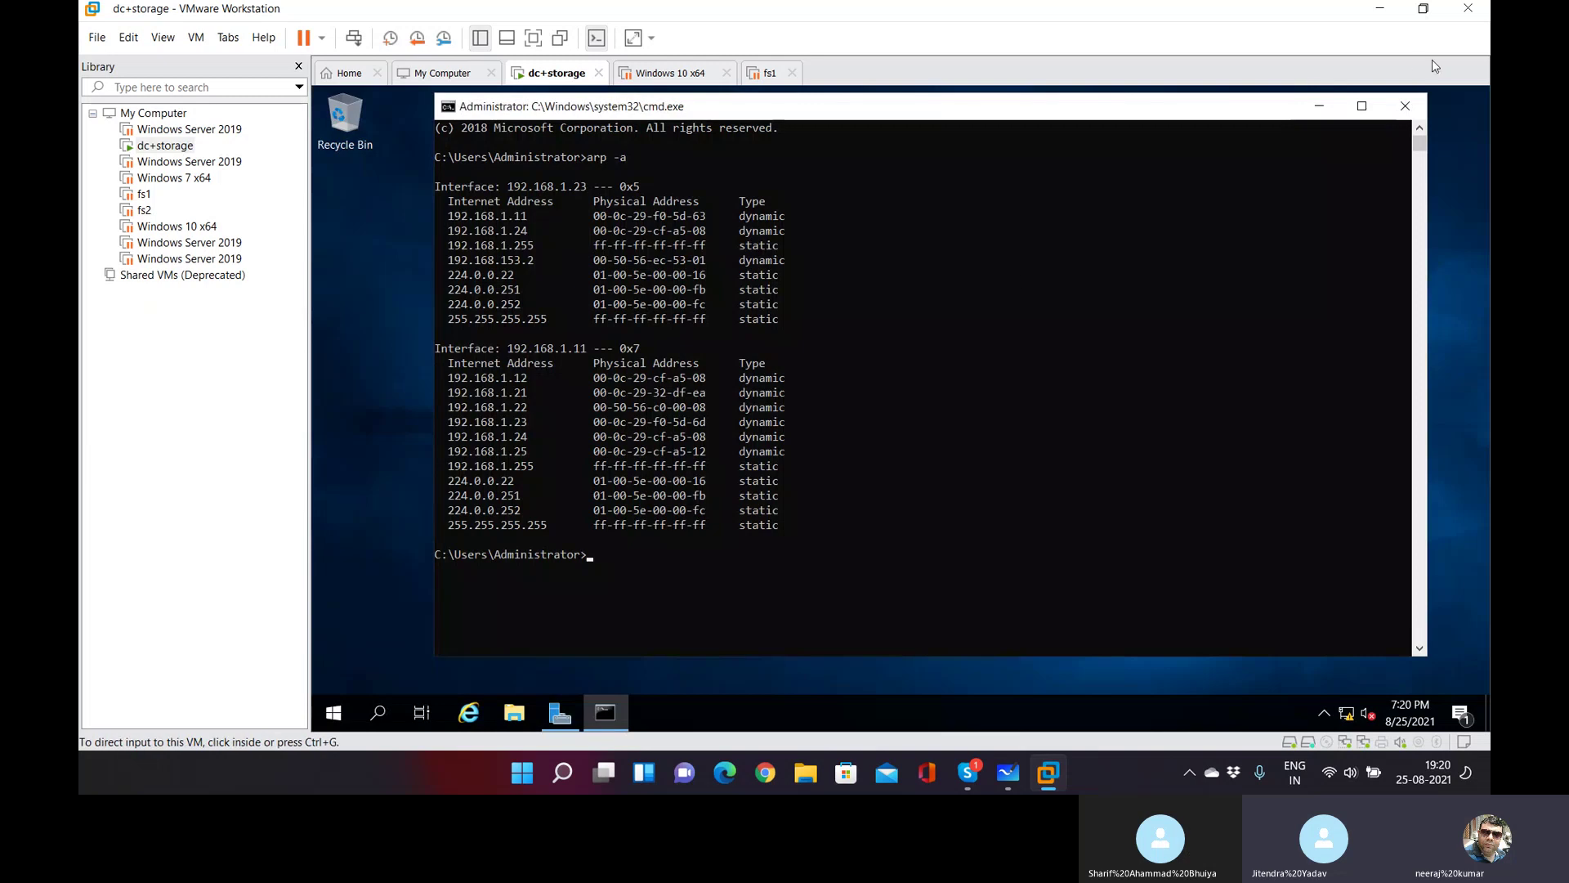
{"action": "left_click", "coordinate": [1406, 106]}
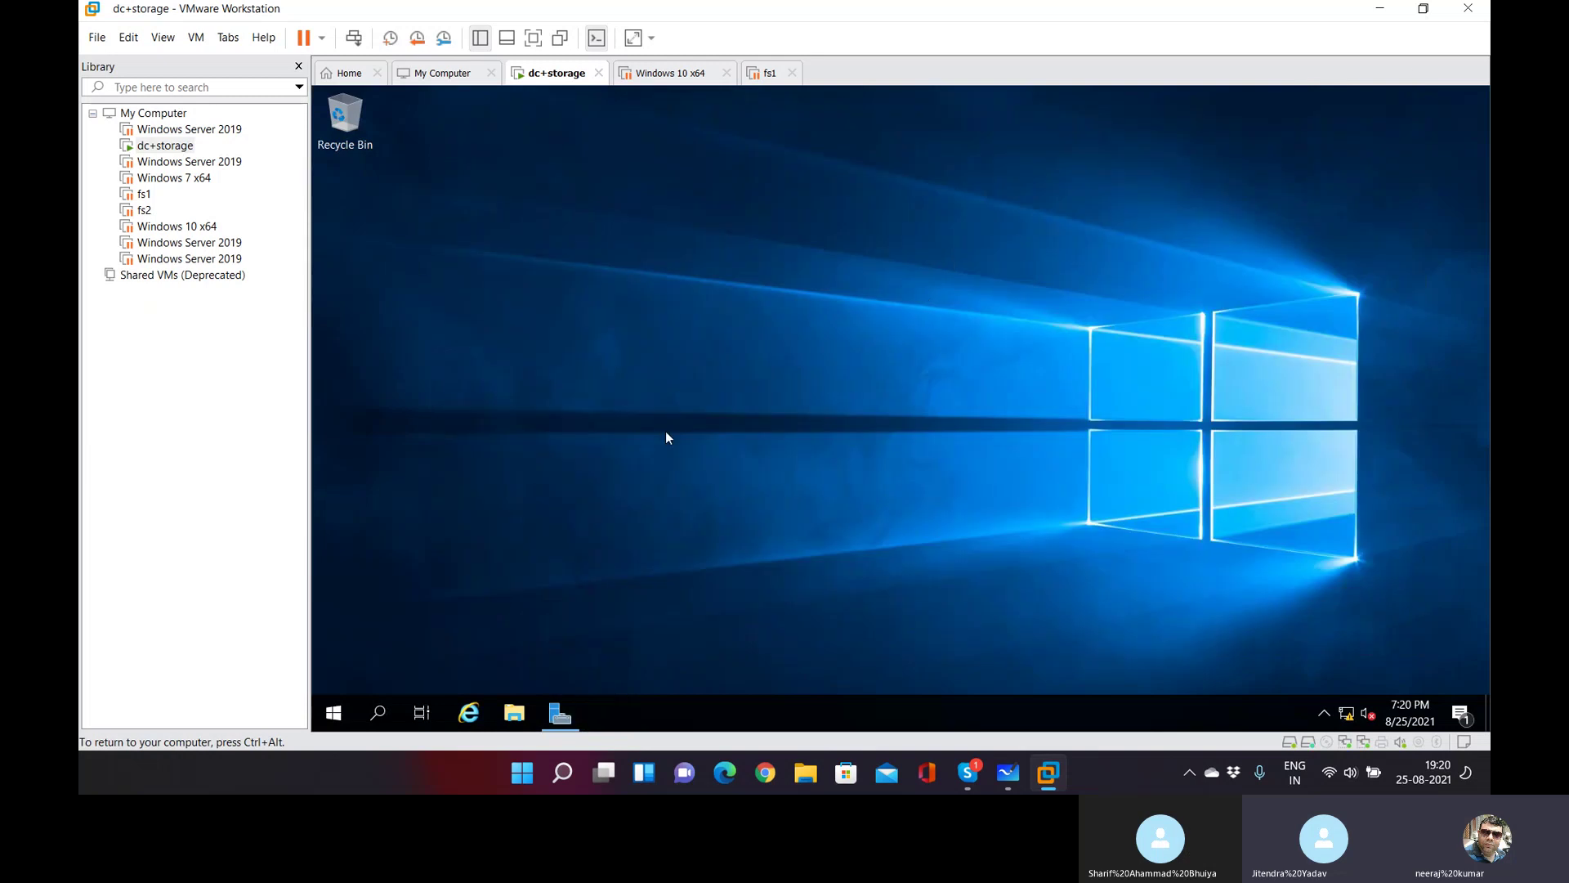
Open File Explorer in the virtual machine and browse to Local Disk (C:).
{"action": "key", "text": "super+e"}
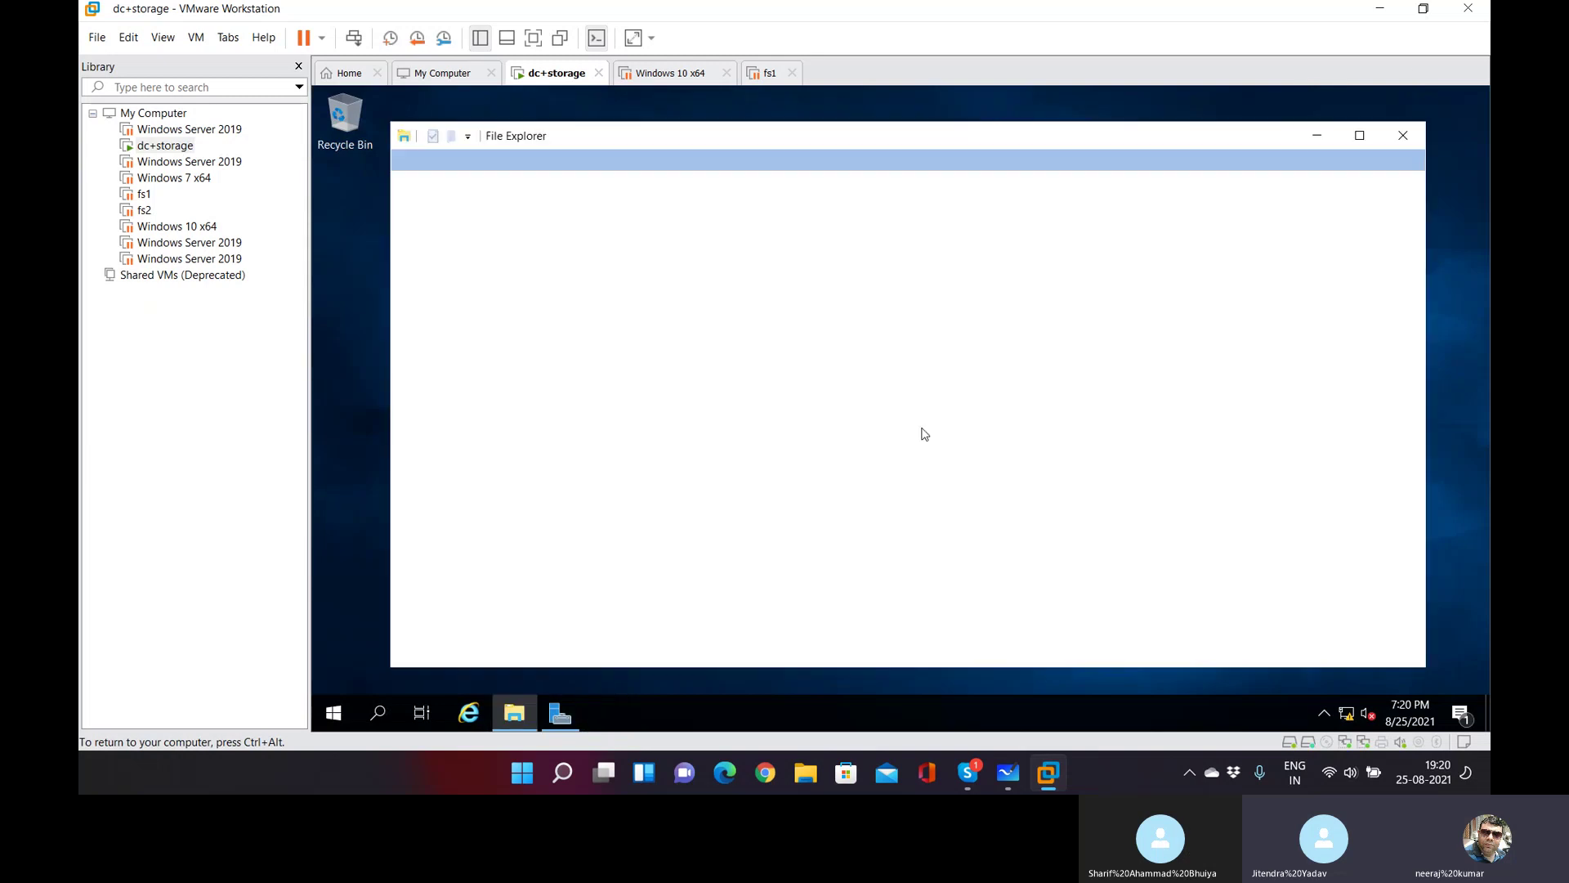
{"action": "left_click", "coordinate": [434, 436]}
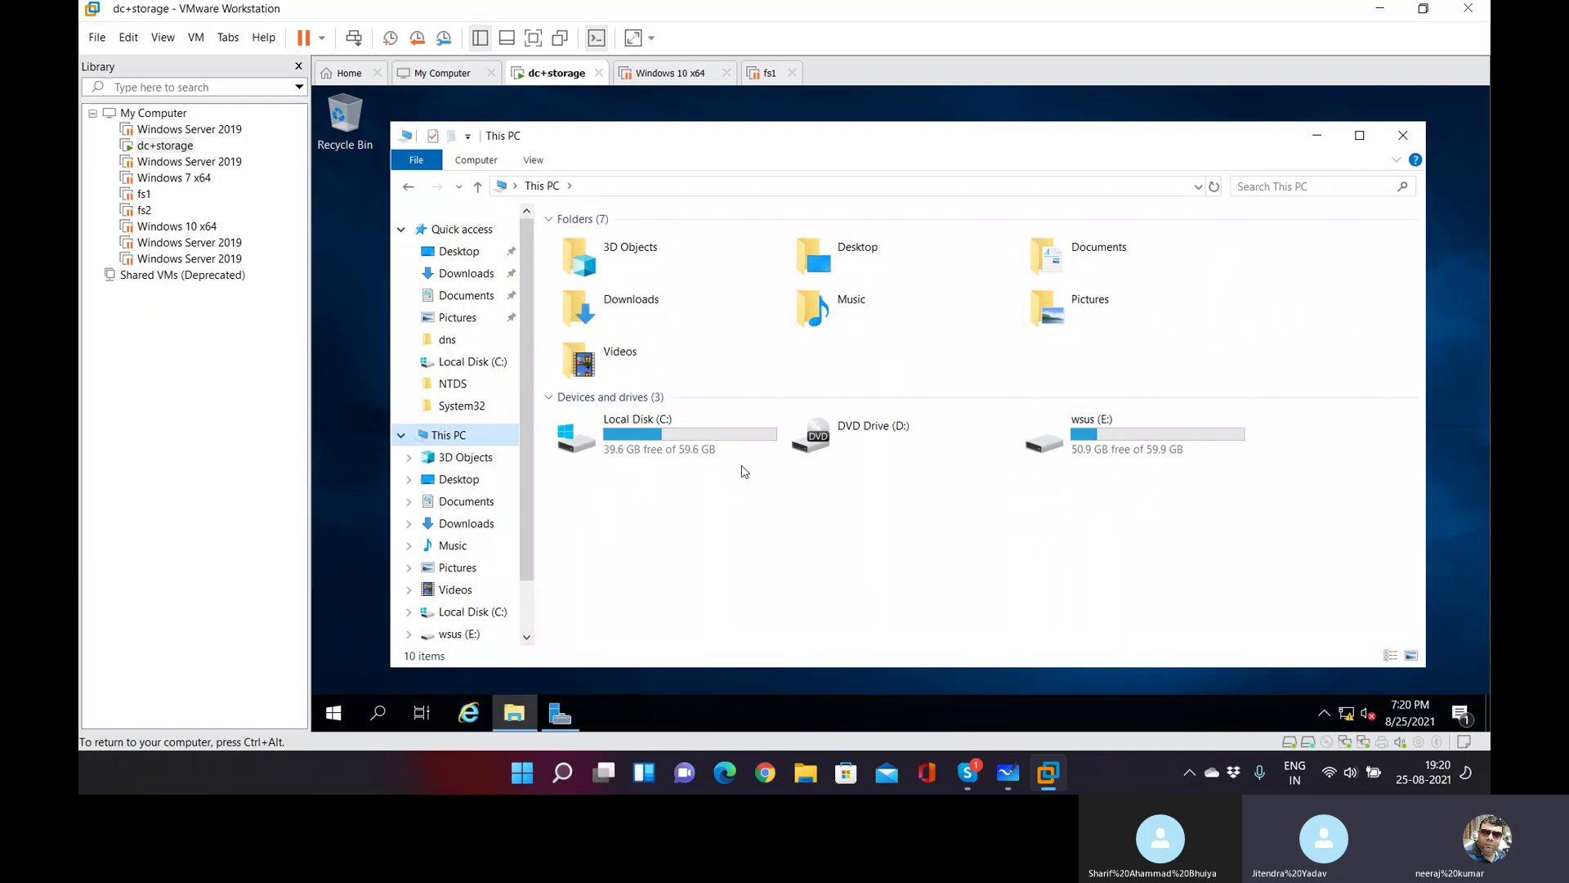
{"action": "double_click", "coordinate": [728, 448]}
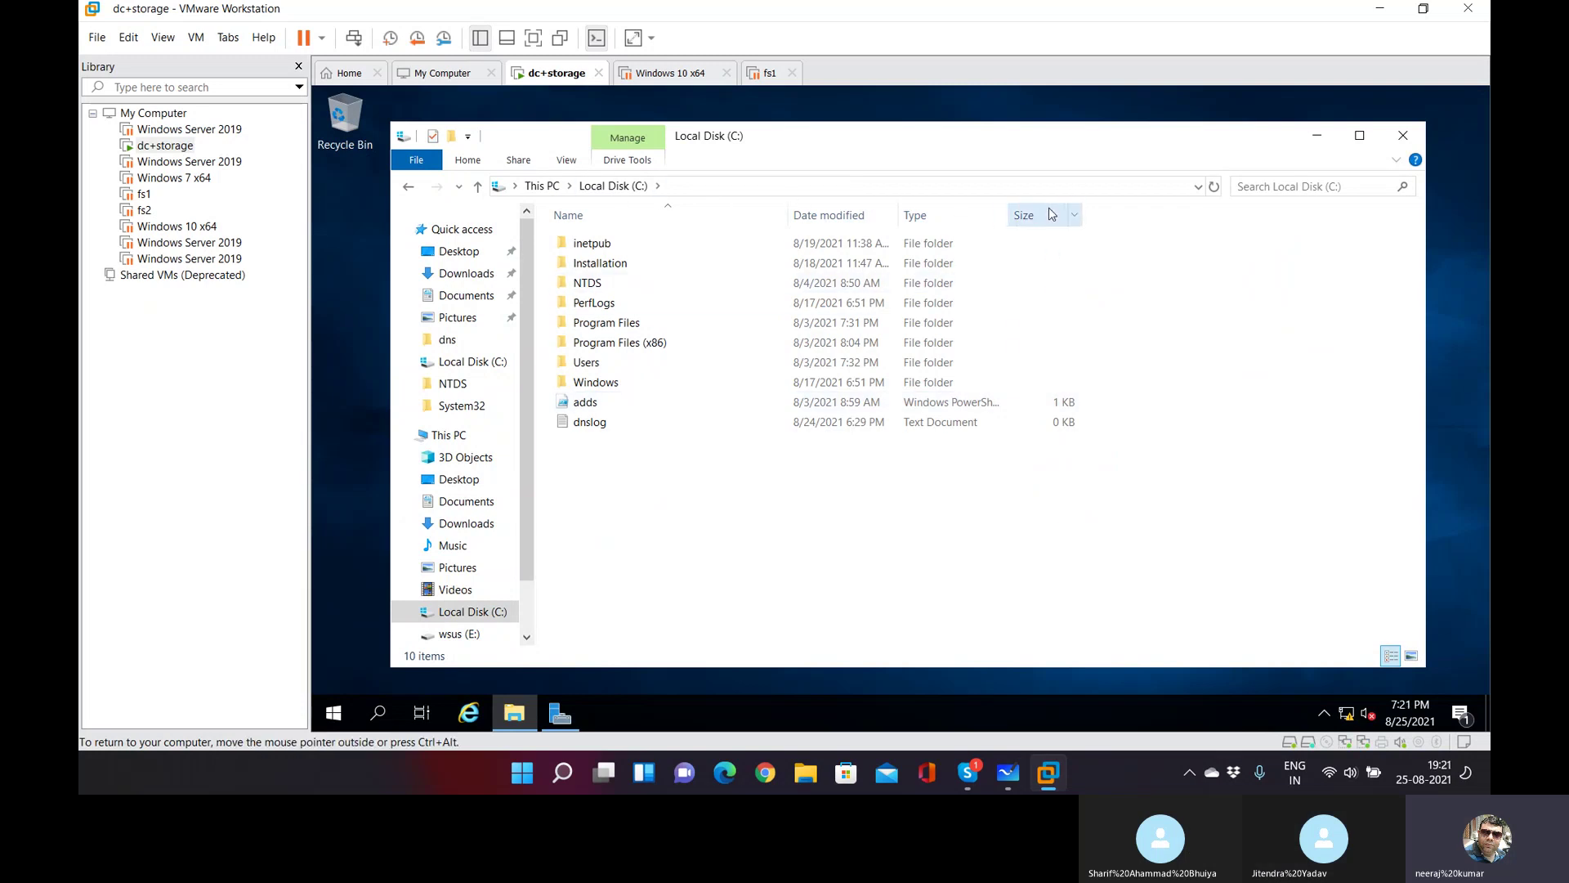
Add the Attributes detail column to the file listing of Local Disk (C:).
{"action": "right_click", "coordinate": [1128, 213]}
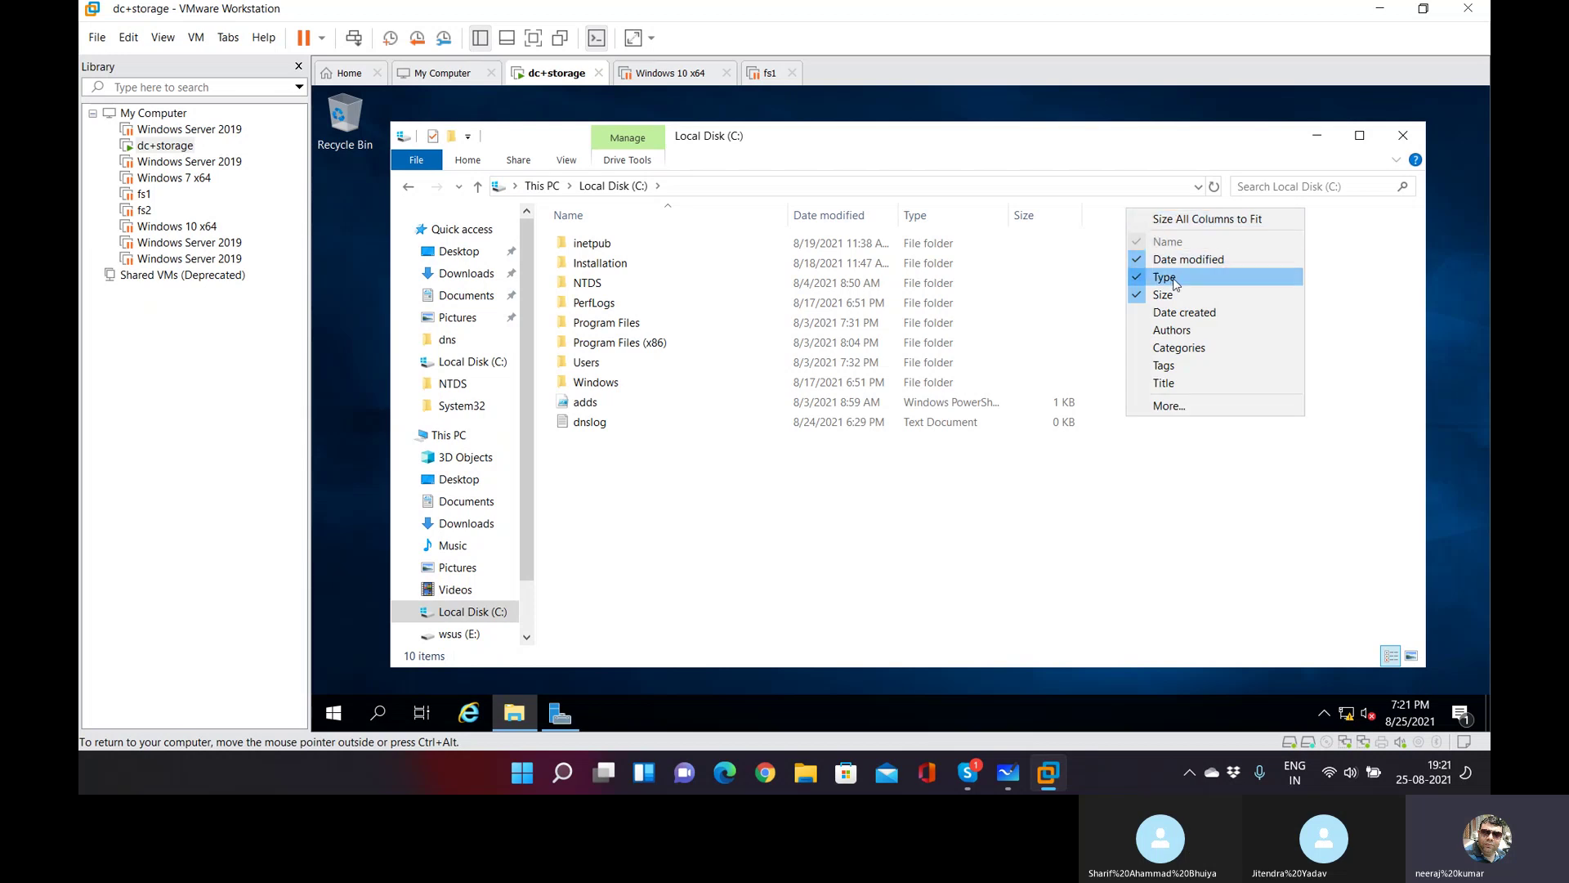
{"action": "left_click", "coordinate": [1183, 406]}
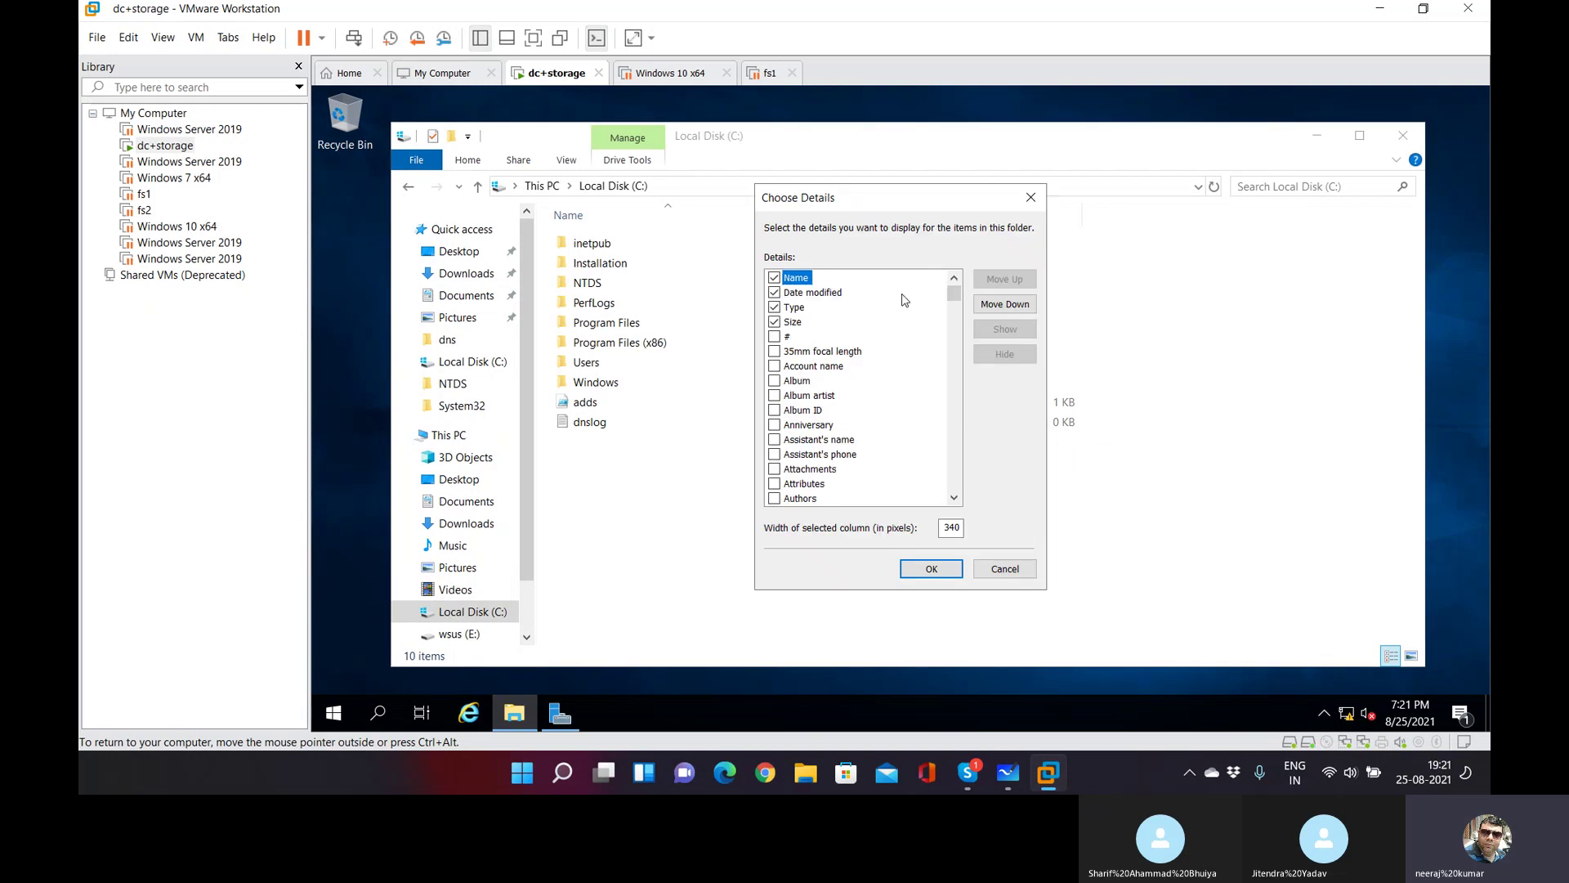
{"action": "left_click", "coordinate": [805, 488]}
{"action": "left_click", "coordinate": [774, 484]}
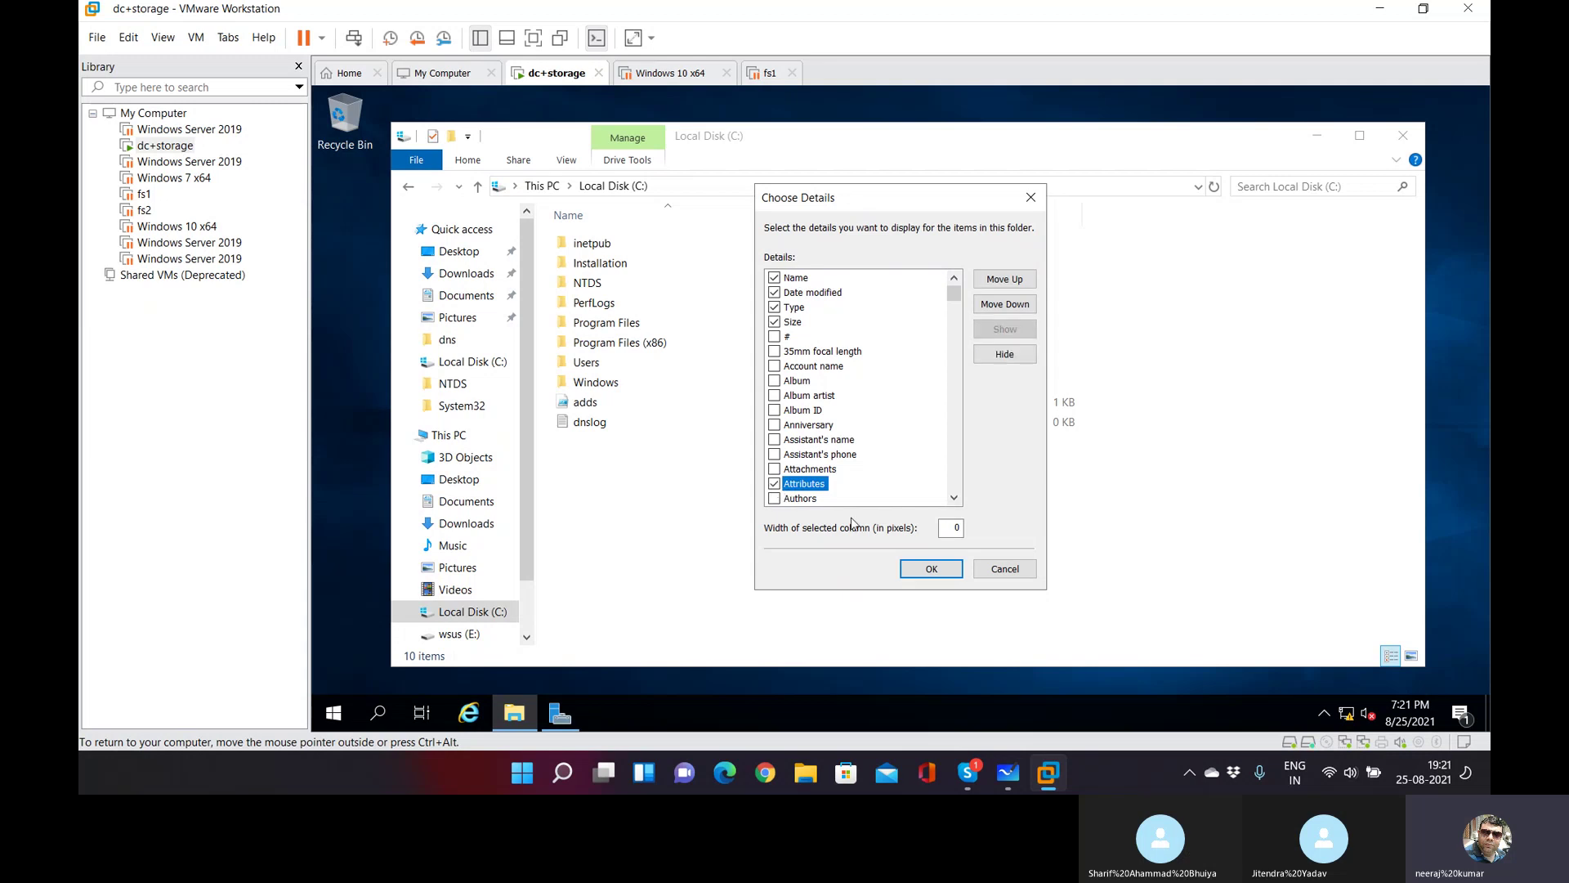
{"action": "left_click", "coordinate": [930, 572]}
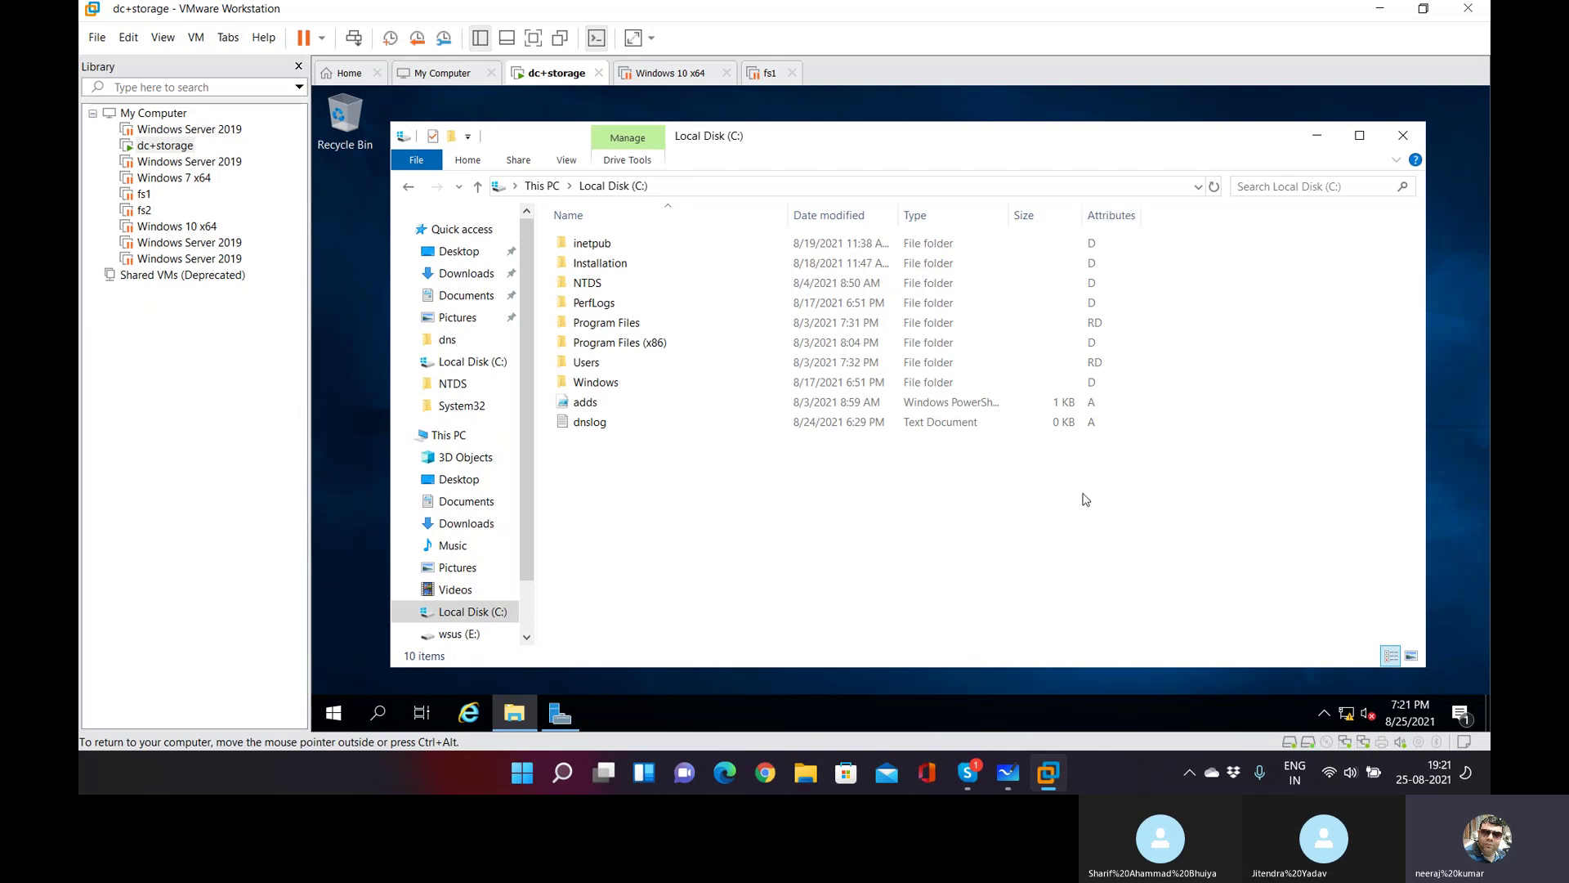
Check the attribute values of the adds and dnslog files on Local Disk (C:) and widen the Attributes column.
{"action": "left_click", "coordinate": [1092, 434]}
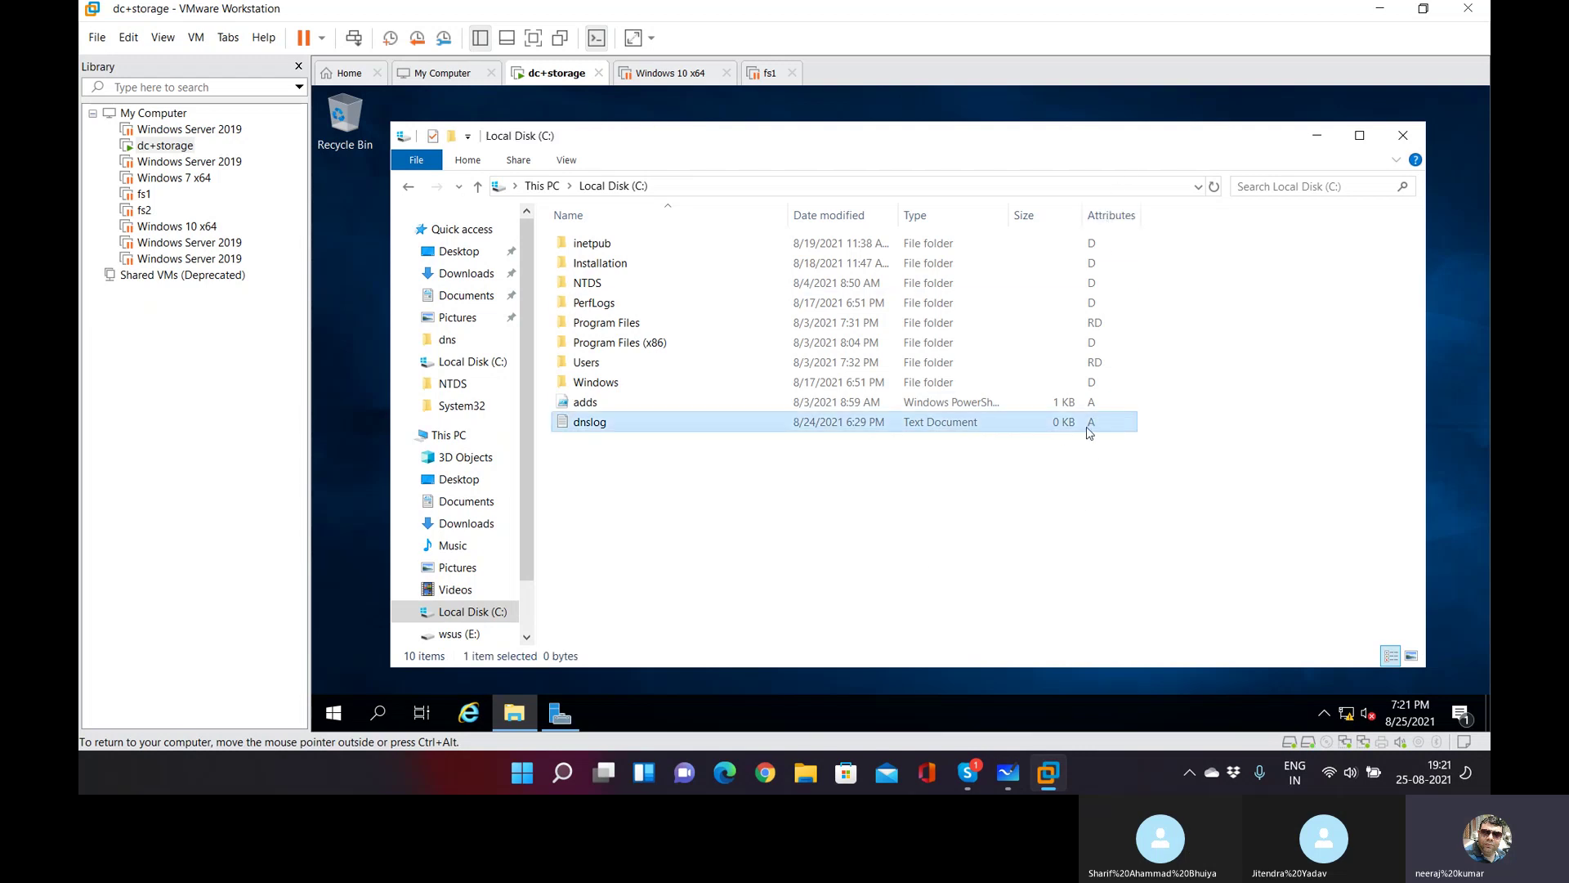
{"action": "left_click", "coordinate": [1090, 402]}
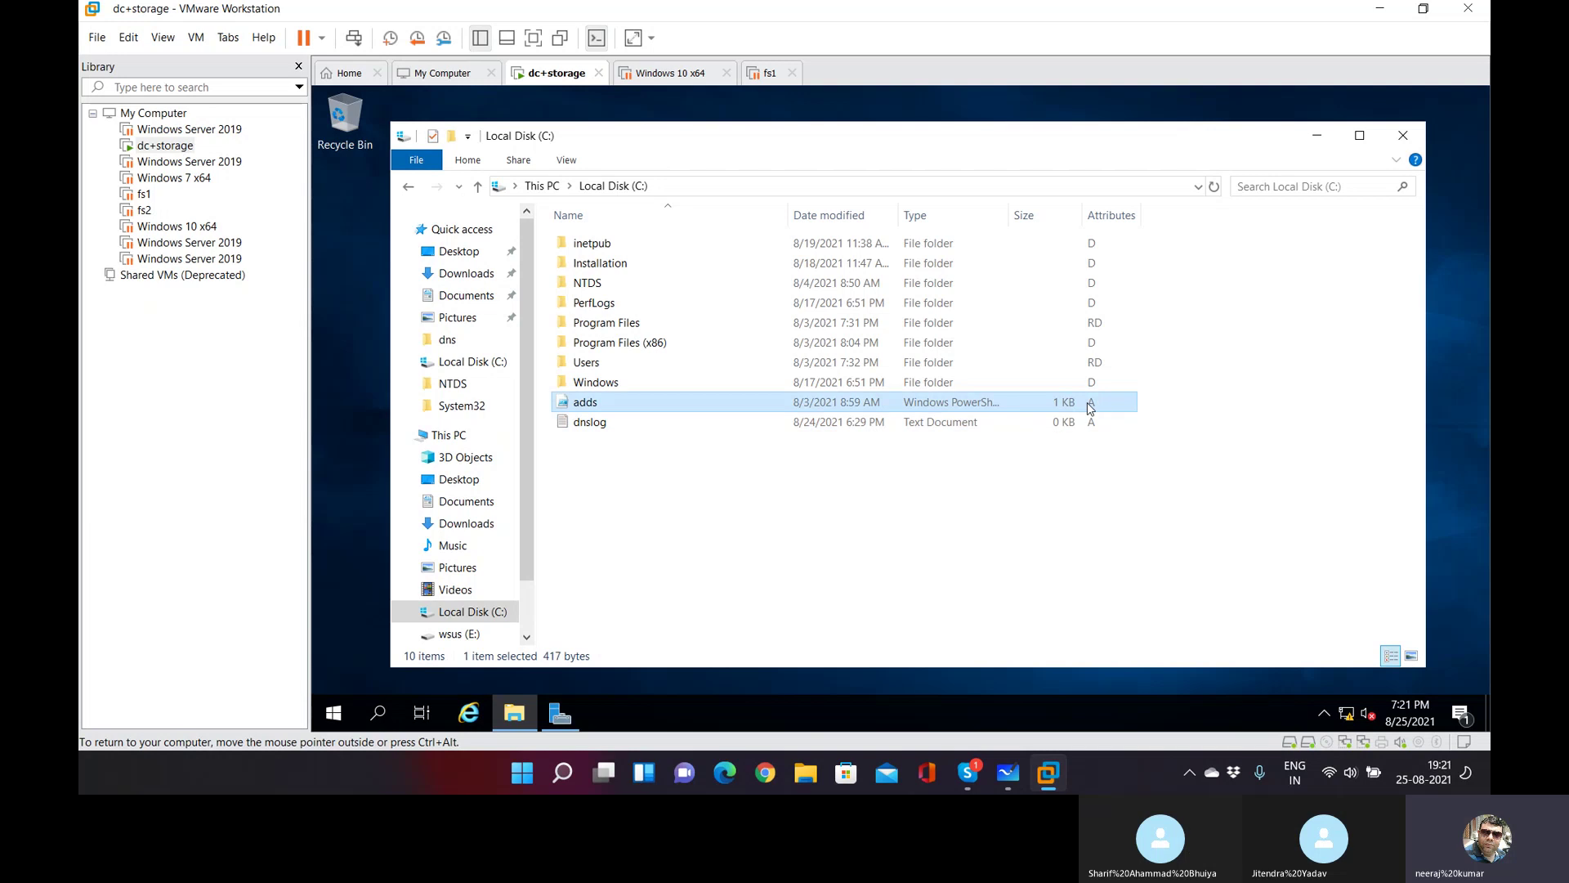
{"action": "left_click", "coordinate": [1099, 431]}
{"action": "key", "text": "Up"}
{"action": "left_click", "coordinate": [1107, 415]}
{"action": "left_click", "coordinate": [1109, 407]}
{"action": "left_click", "coordinate": [1108, 457]}
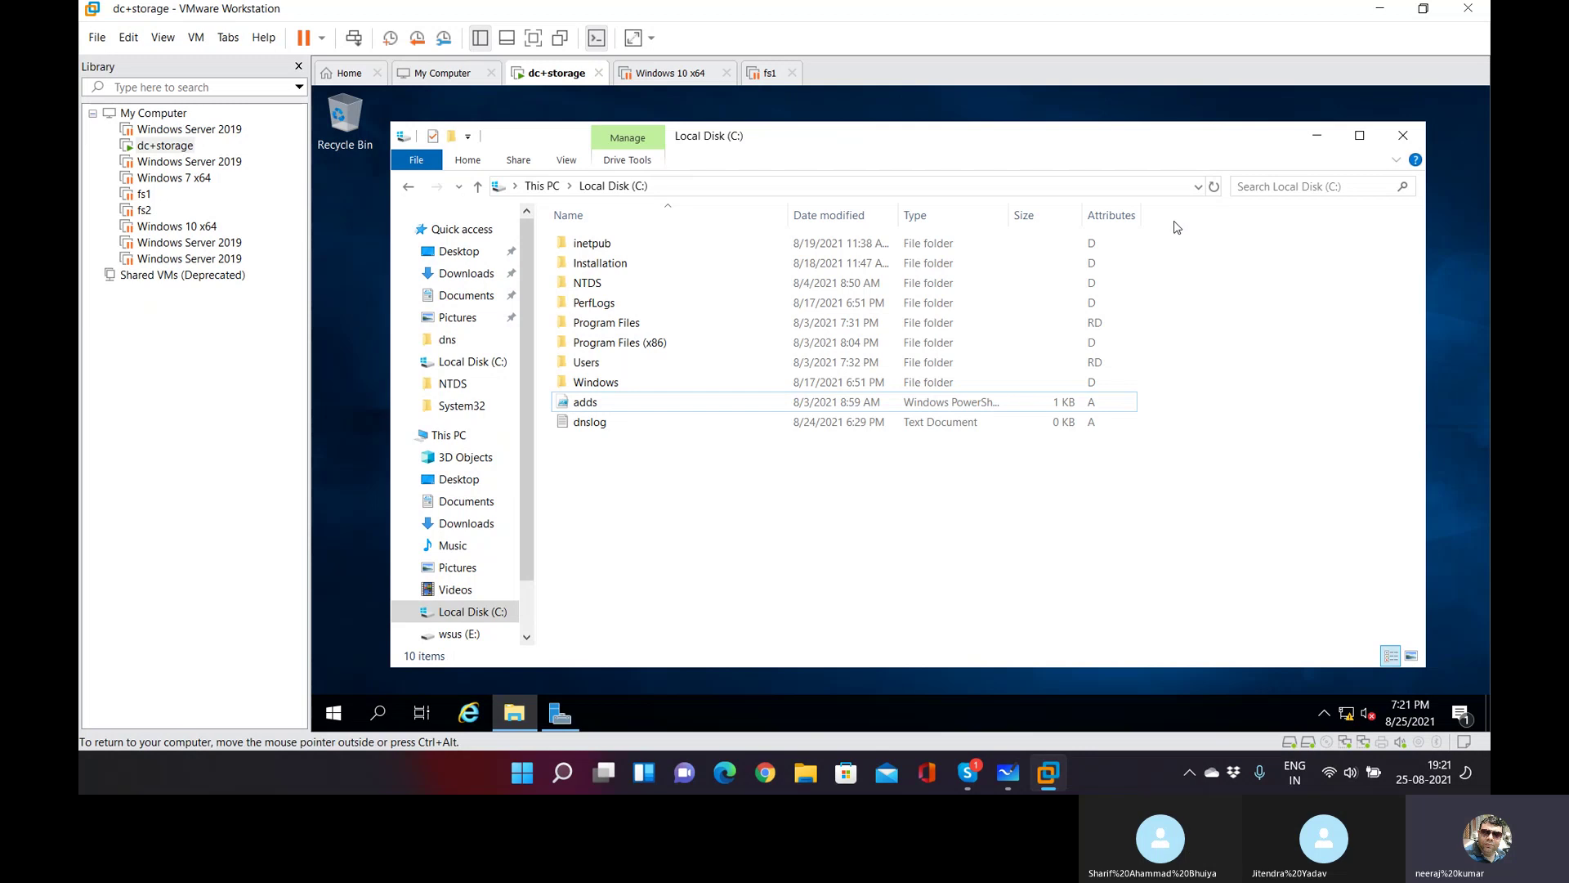
{"action": "left_click_drag", "start_coordinate": [1142, 215], "coordinate": [1214, 215]}
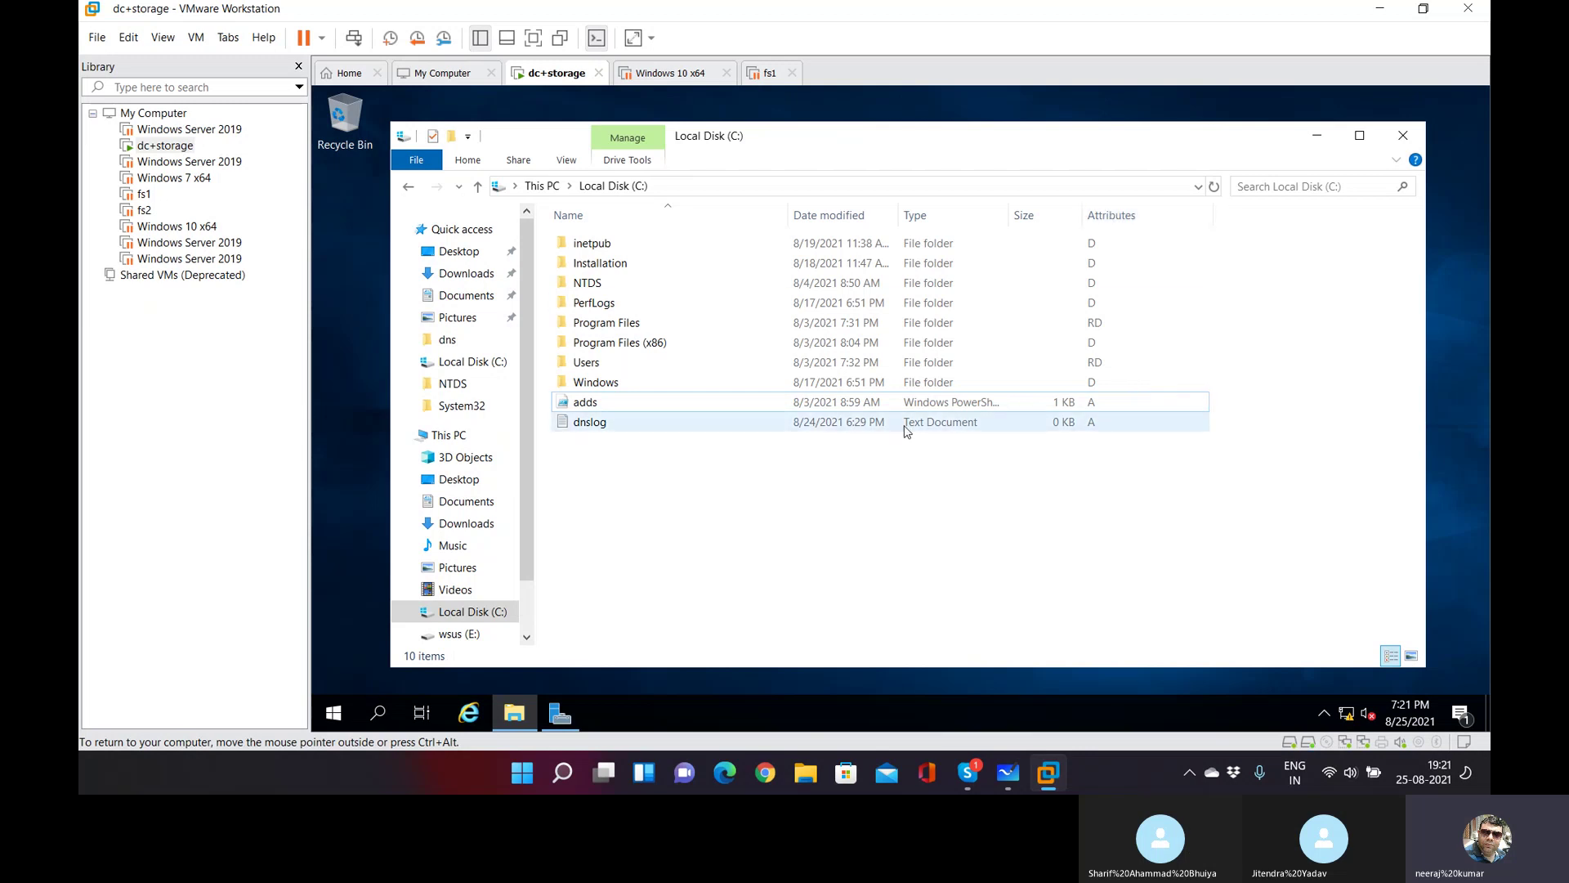
Open the india.com folder inside NTDS\SYSVOL on Local Disk (C:).
{"action": "left_click", "coordinate": [598, 287]}
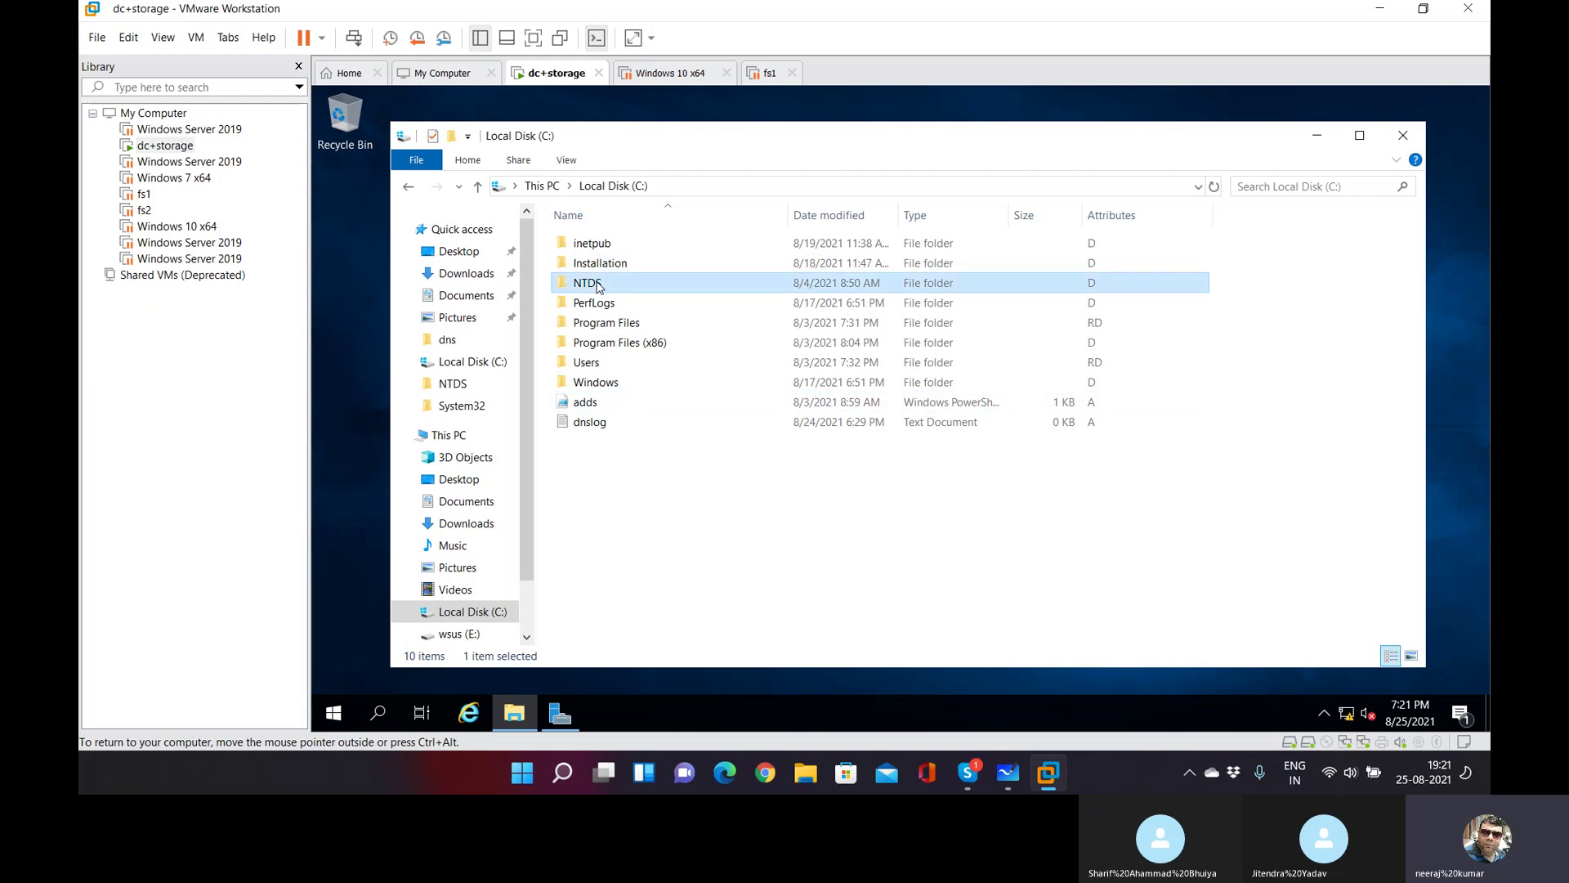
{"action": "double_click", "coordinate": [598, 286]}
{"action": "double_click", "coordinate": [618, 281]}
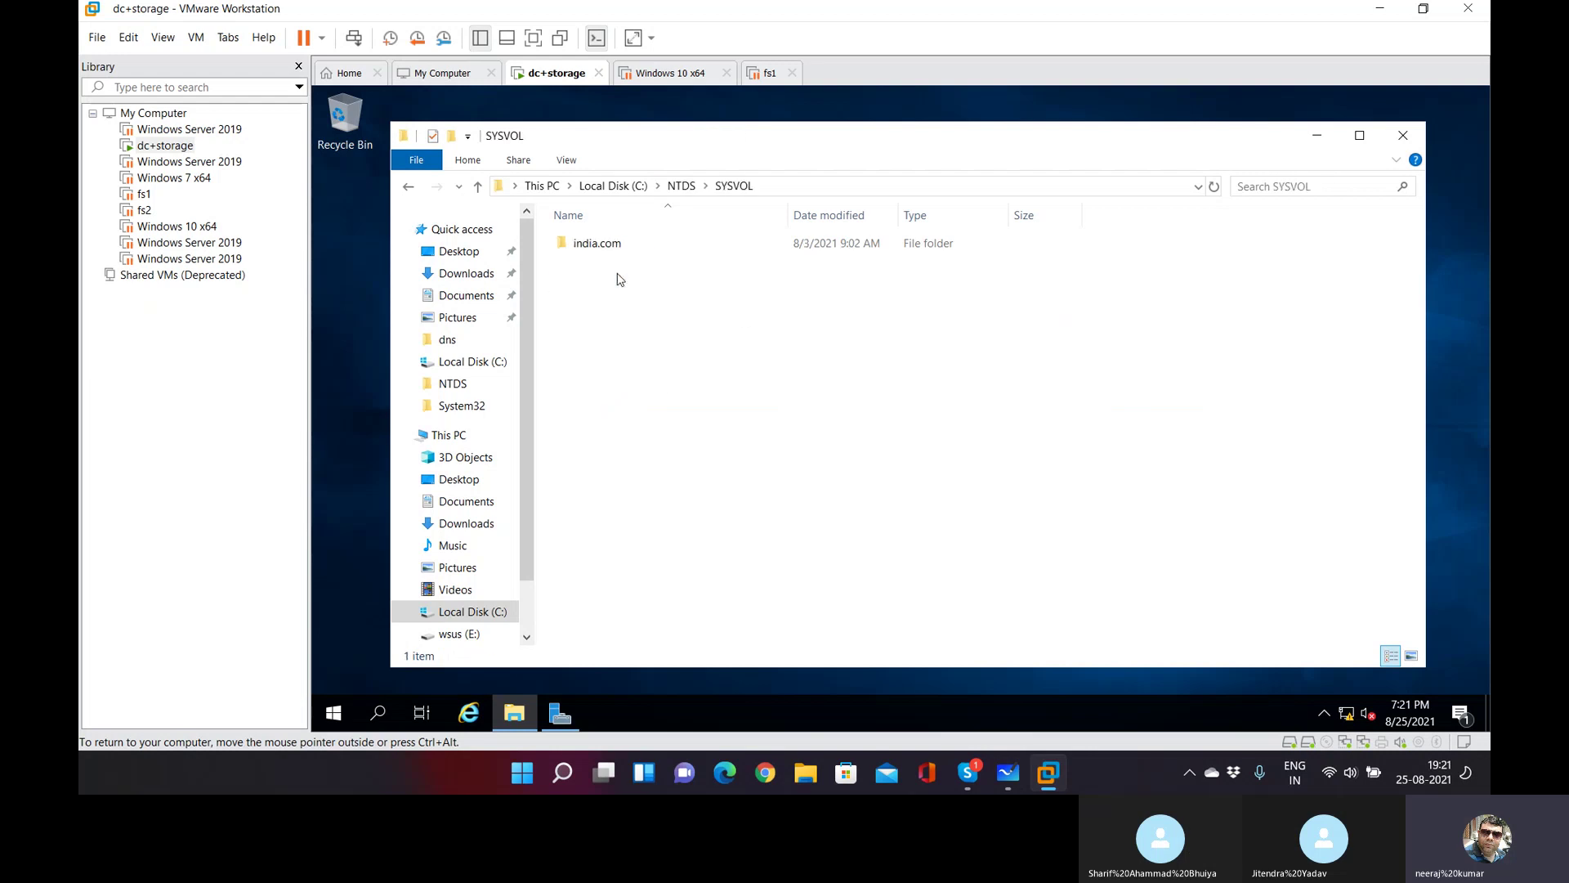
{"action": "double_click", "coordinate": [639, 244]}
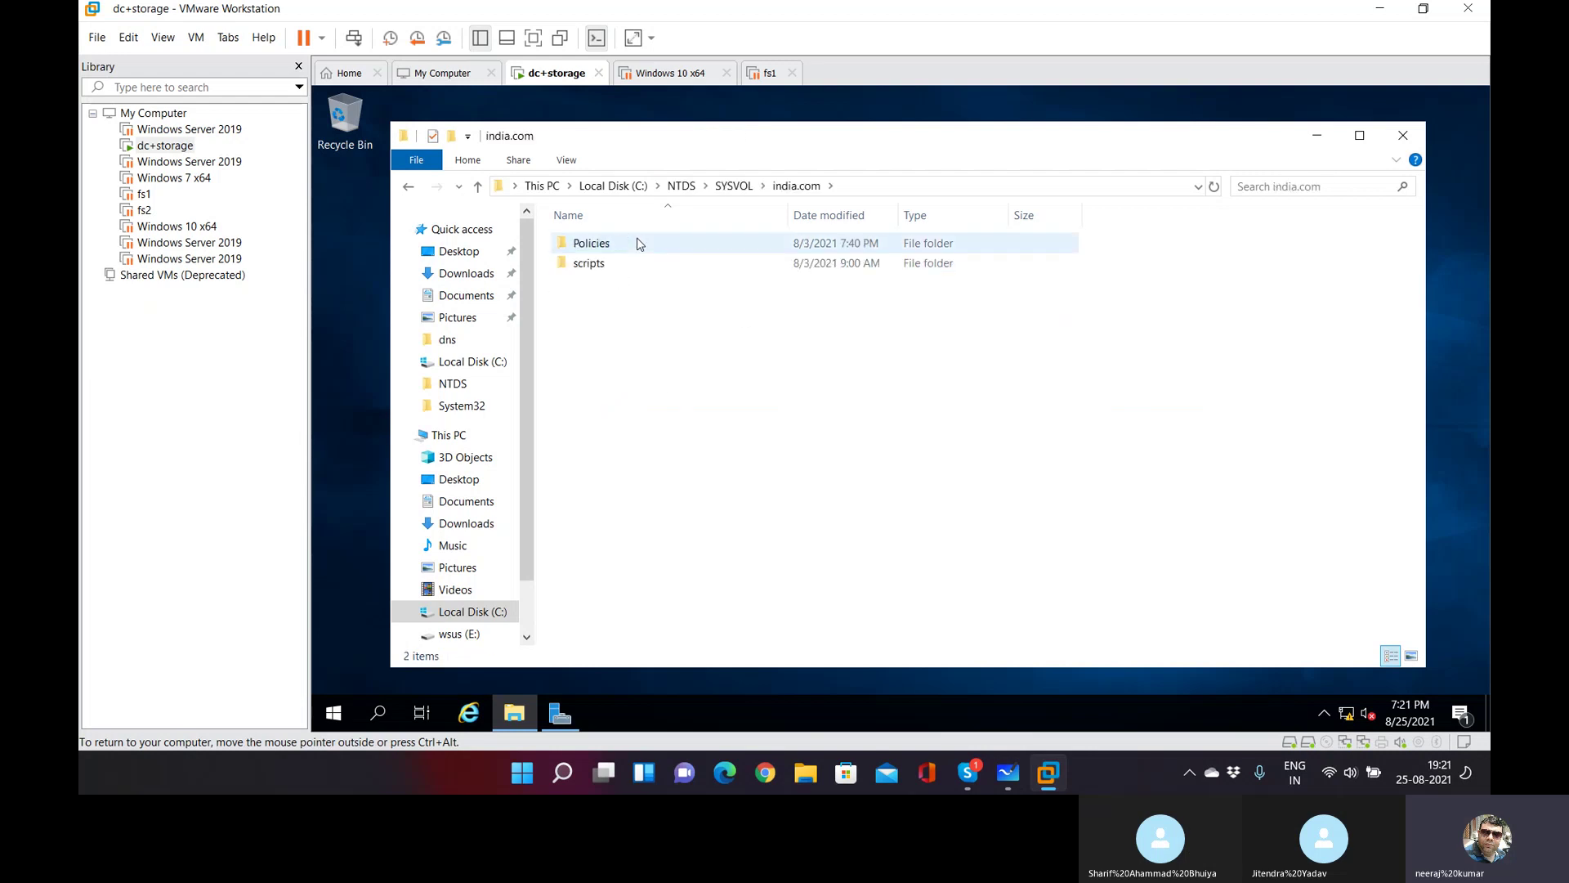
Display the Attributes column in the india.com folder's listing.
{"action": "right_click", "coordinate": [1104, 210]}
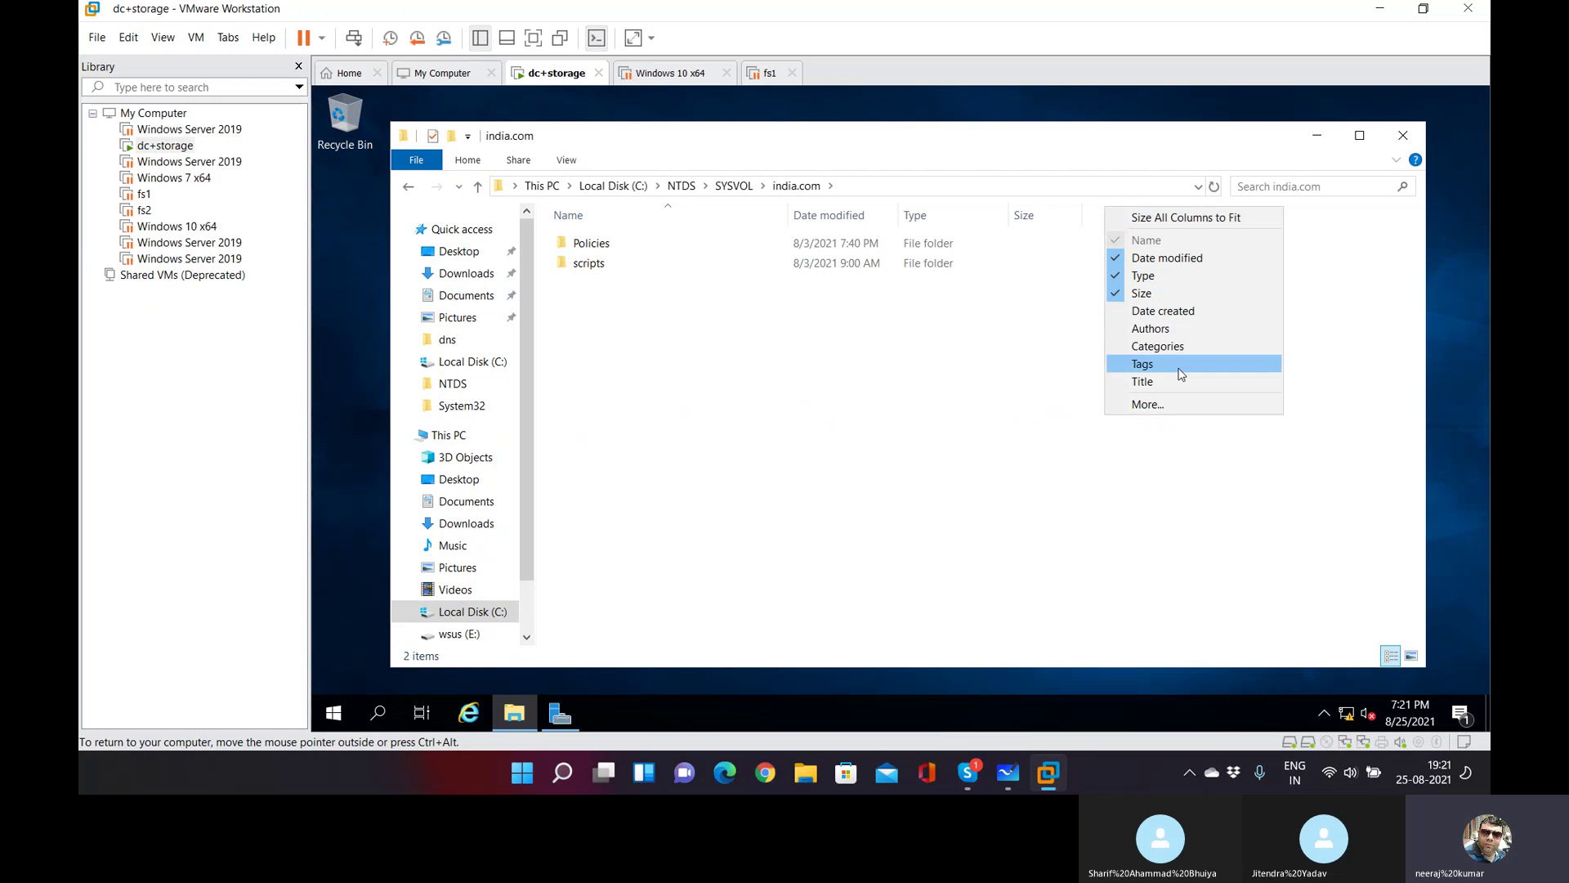
{"action": "left_click", "coordinate": [1148, 405]}
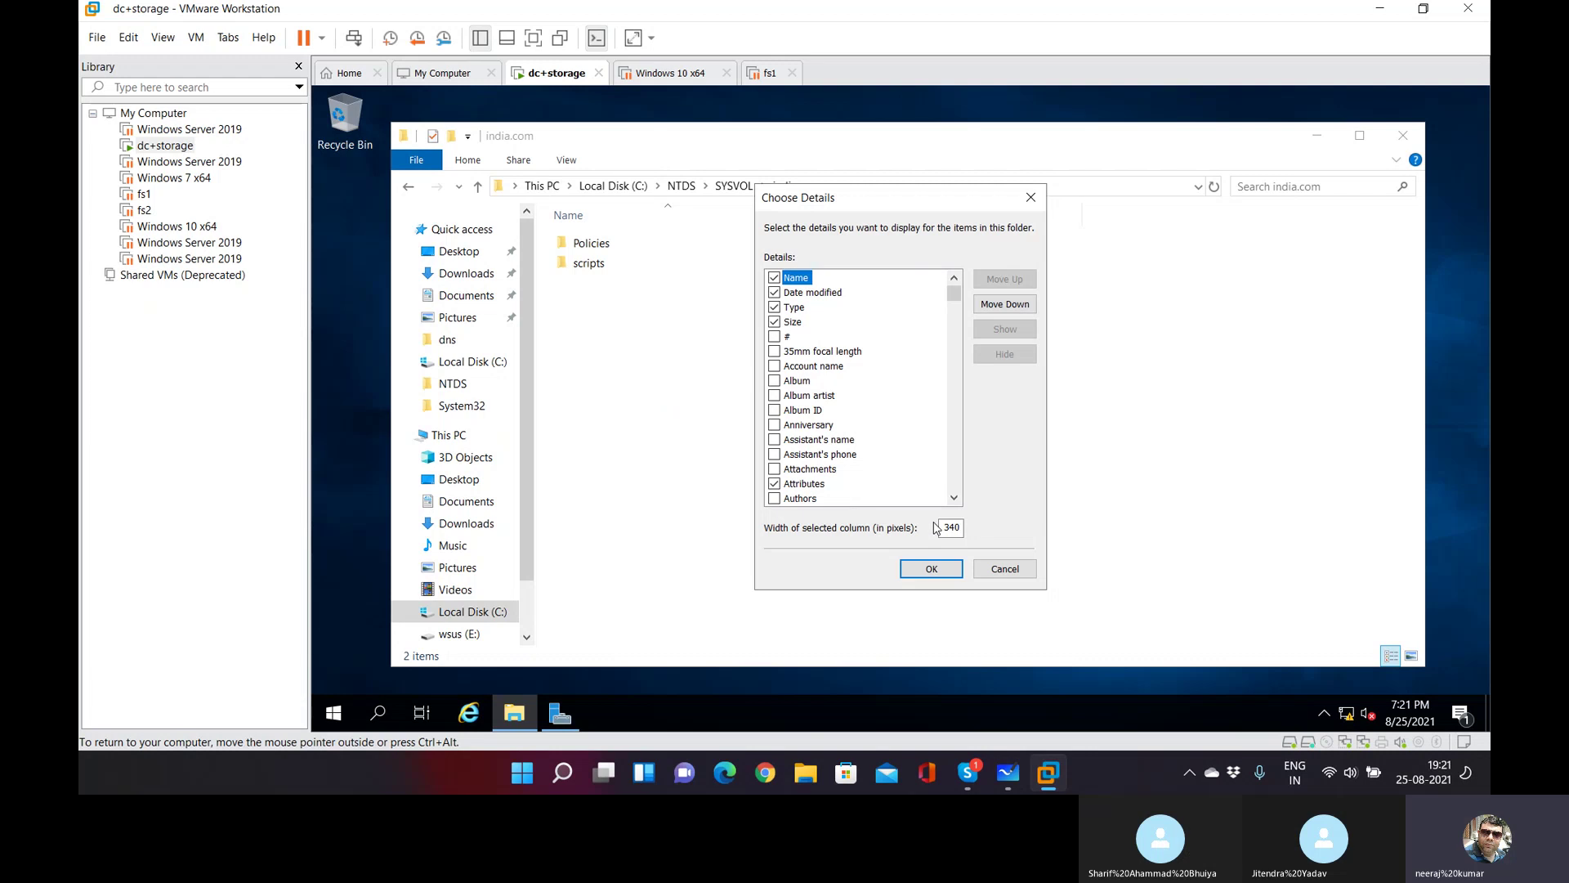
{"action": "left_click", "coordinate": [928, 569]}
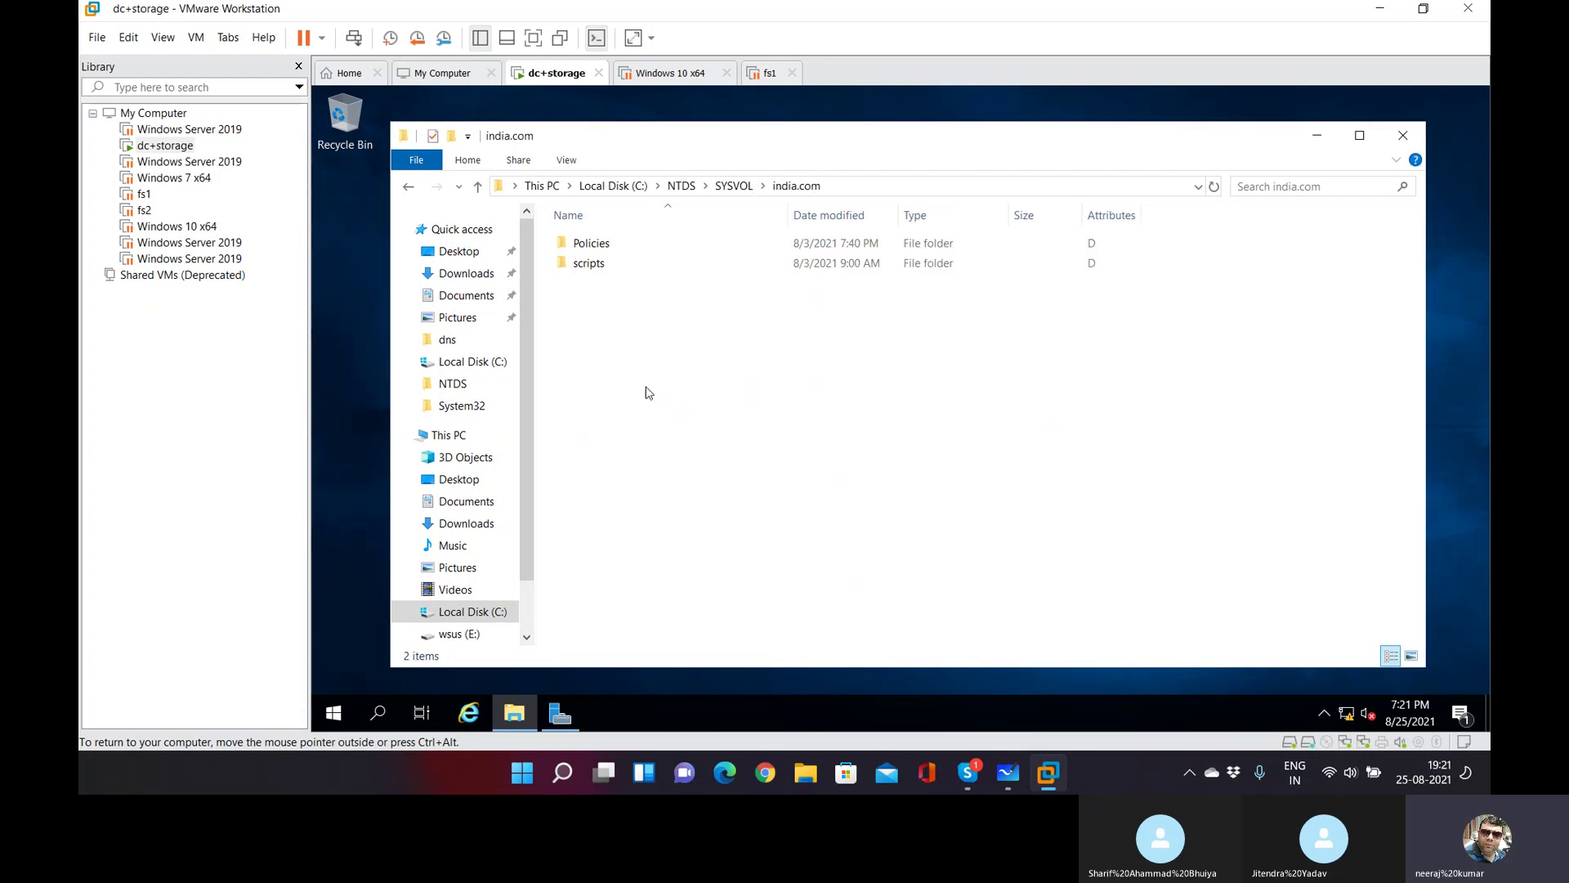
Return to the root of Local Disk (C:), look into Documents and open the Downloads folder.
{"action": "left_click", "coordinate": [413, 189]}
{"action": "left_click", "coordinate": [413, 189]}
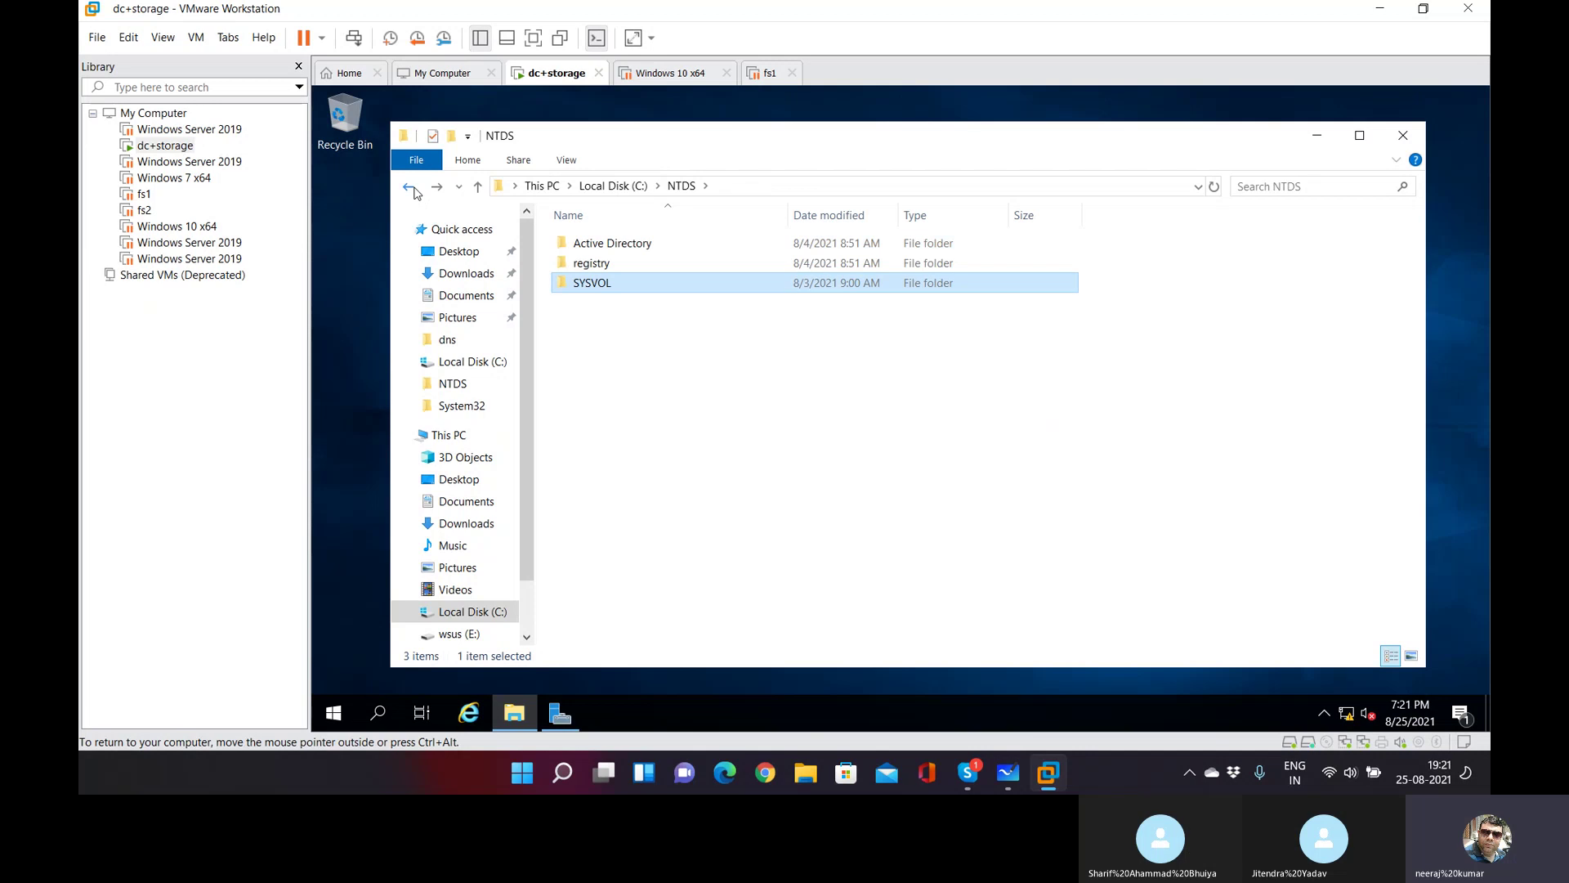
{"action": "left_click", "coordinate": [413, 189]}
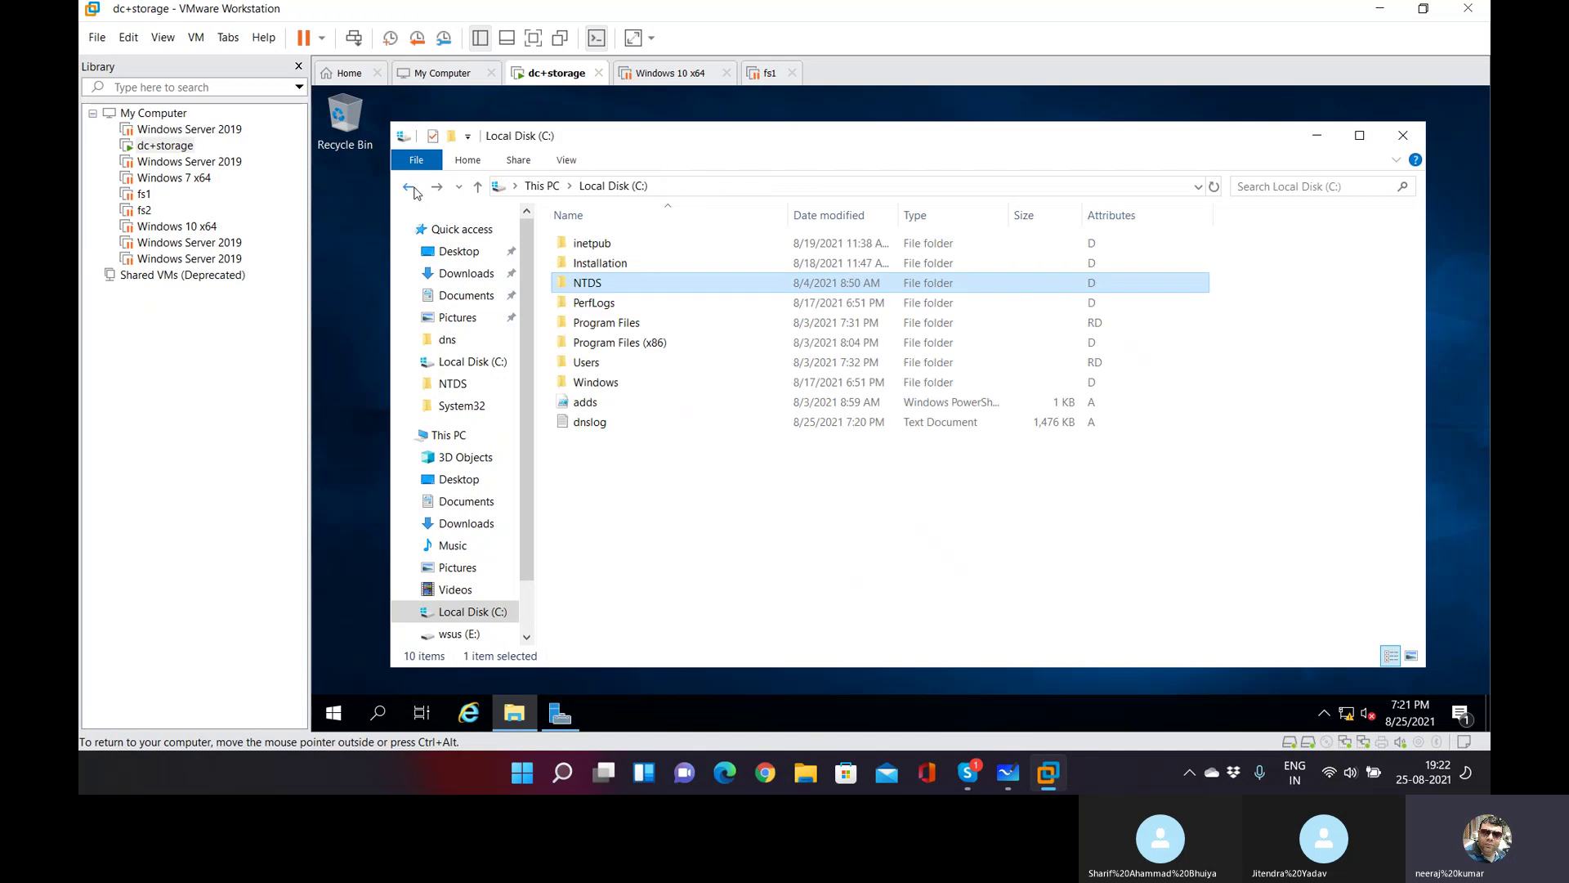
{"action": "left_click", "coordinate": [858, 518]}
{"action": "left_click", "coordinate": [465, 507]}
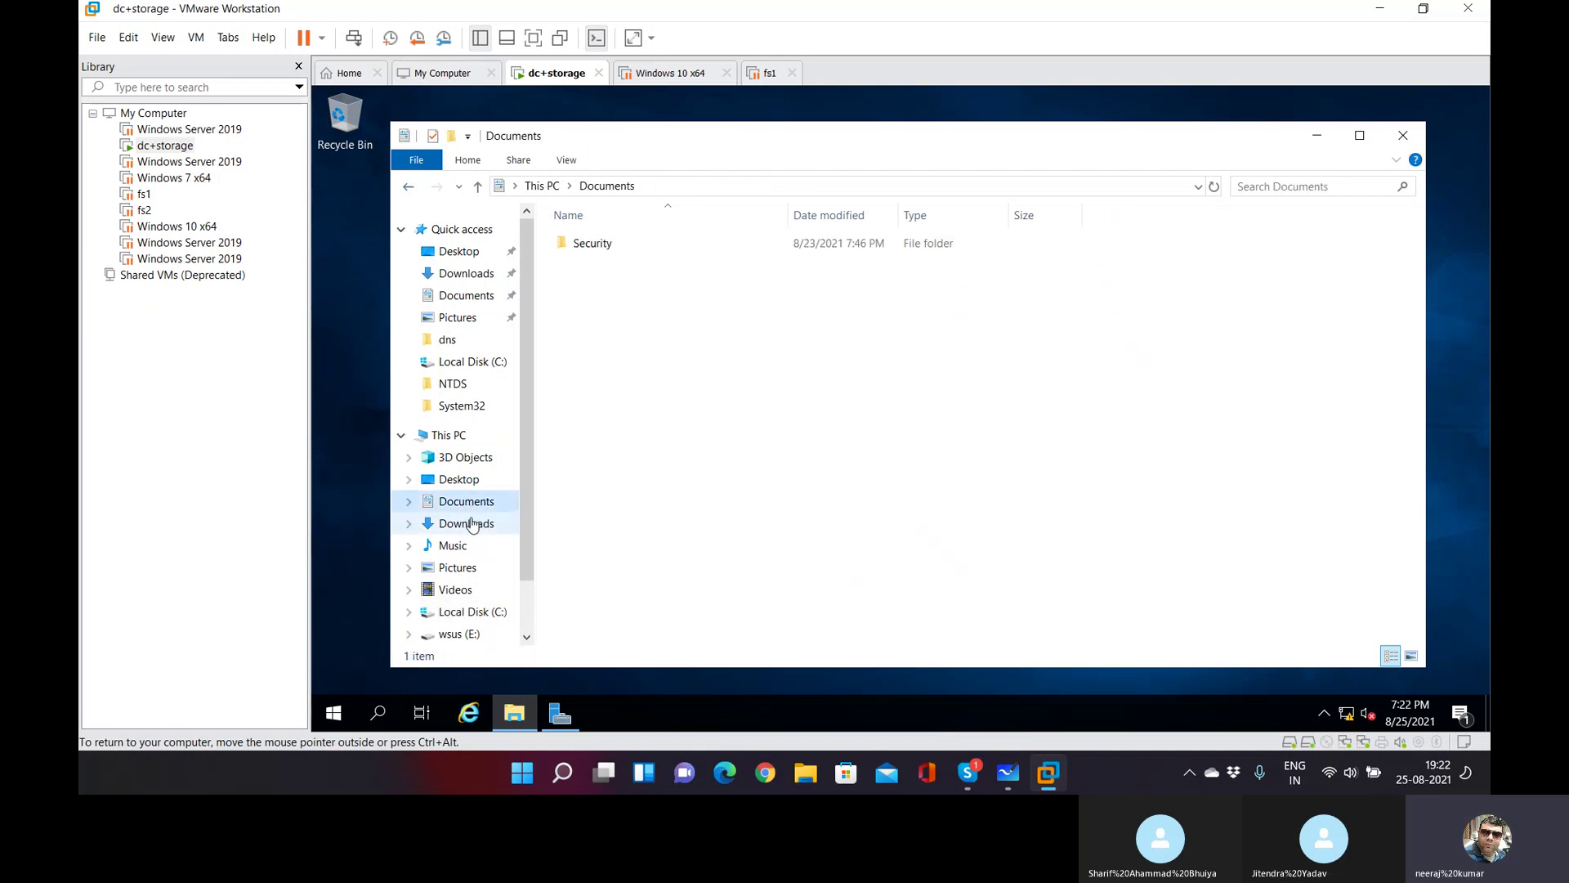
{"action": "left_click", "coordinate": [448, 525]}
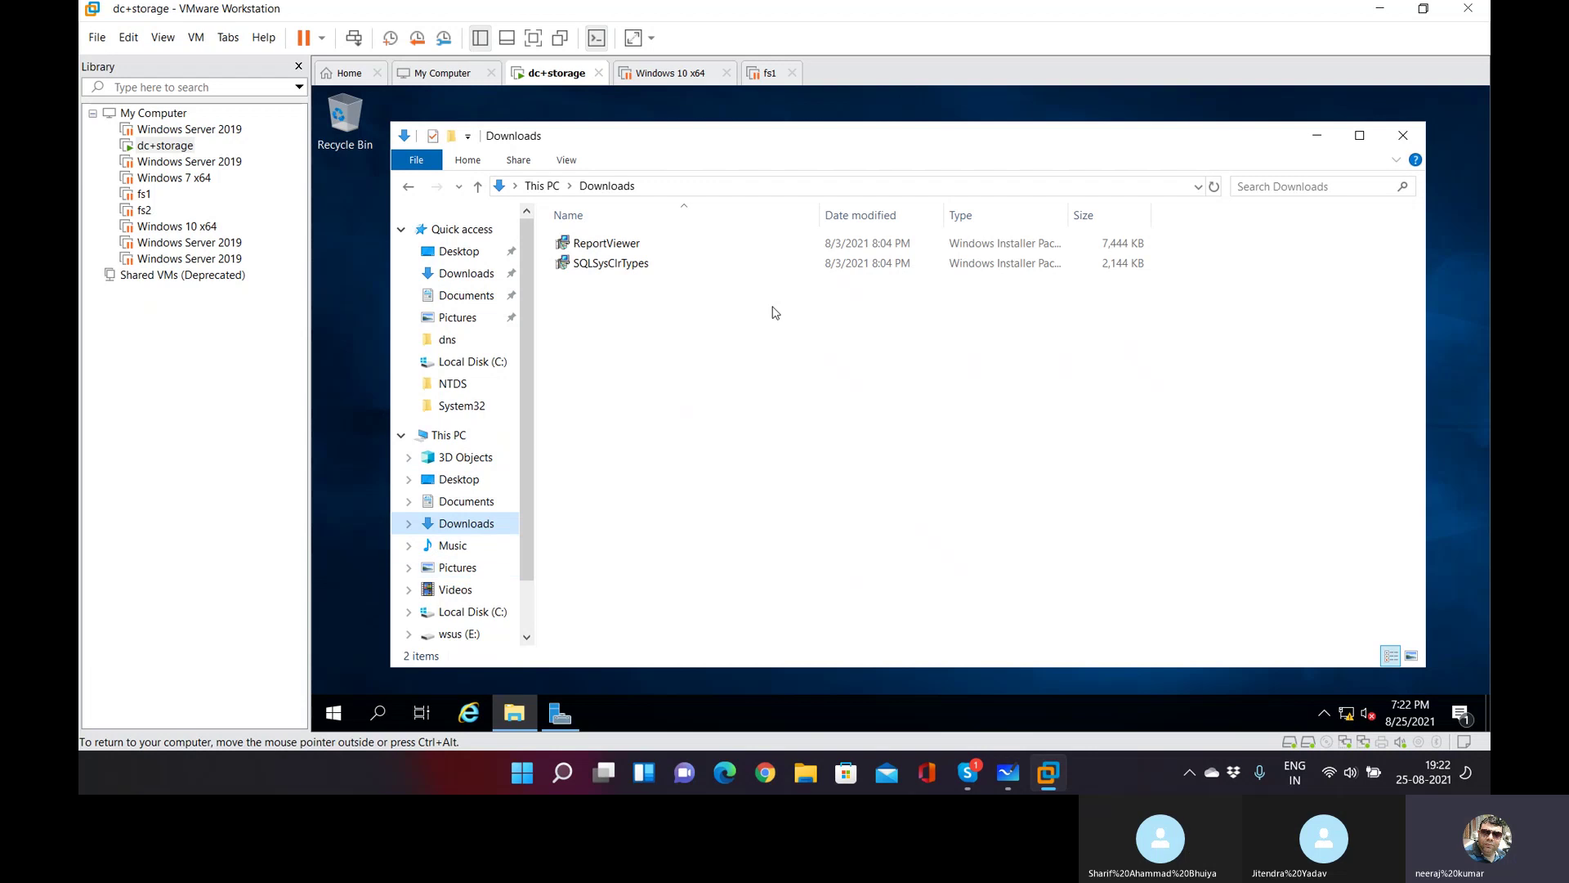
Add the Attributes detail column to the Downloads folder's listing.
{"action": "right_click", "coordinate": [1186, 212]}
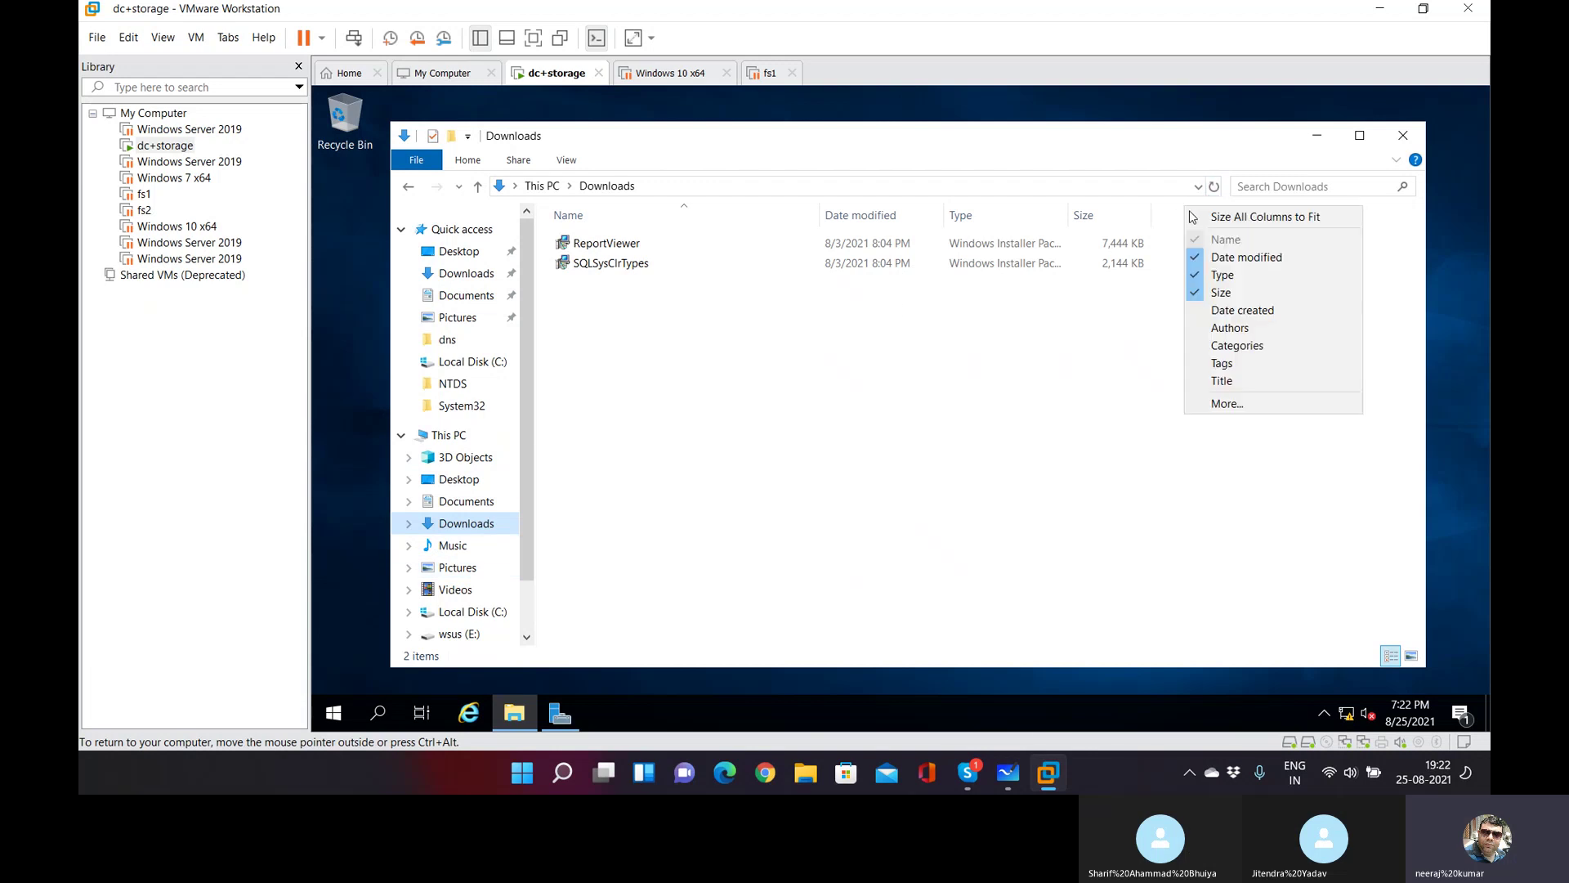
{"action": "left_click", "coordinate": [1254, 407]}
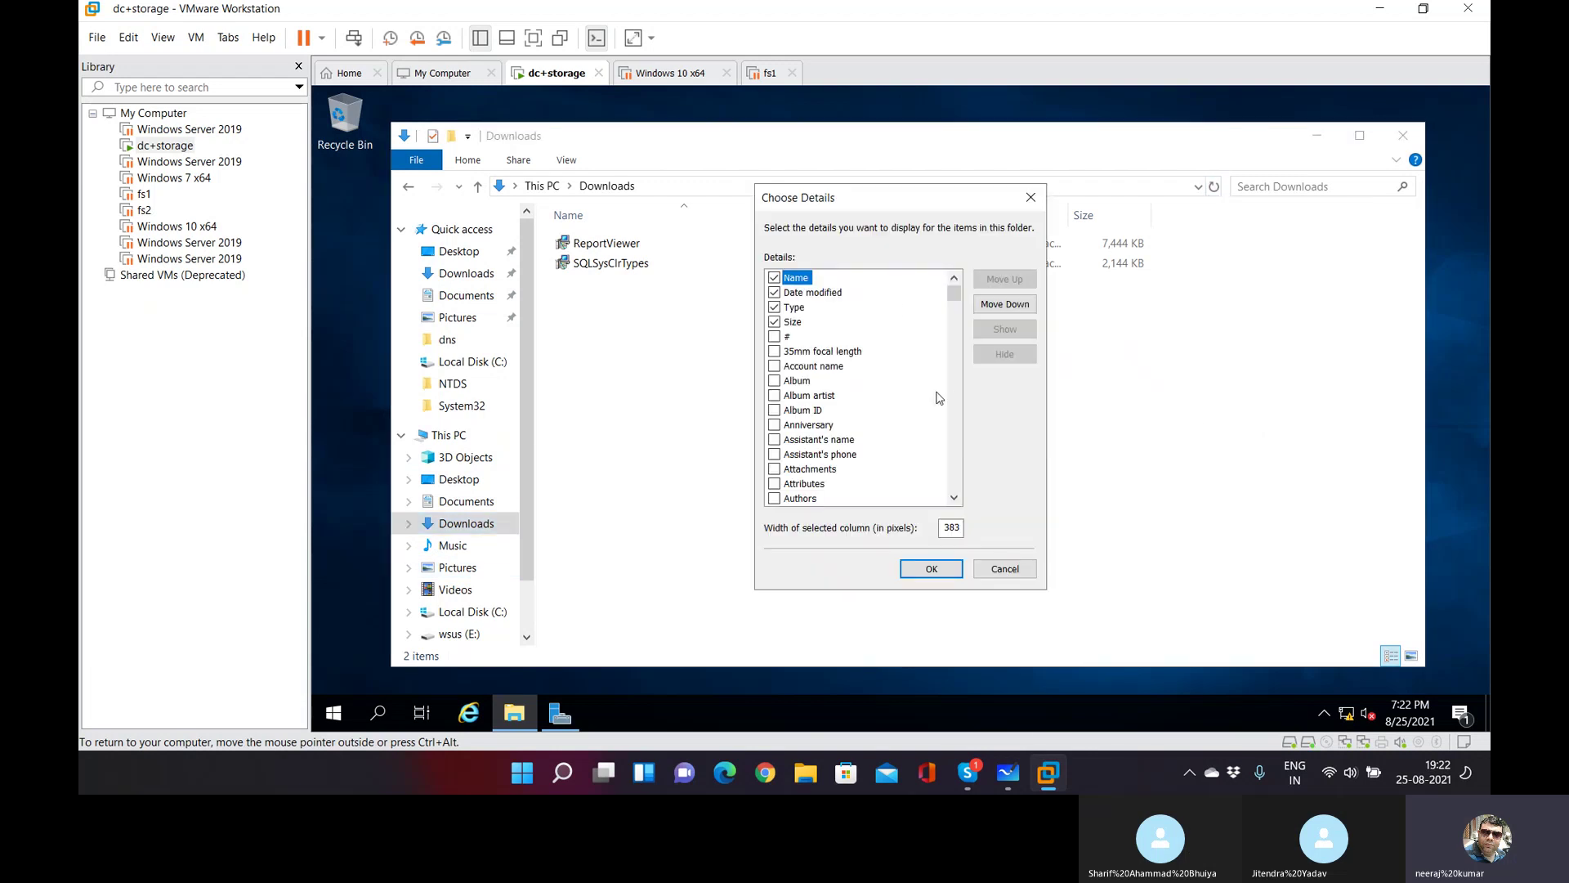
{"action": "left_click", "coordinate": [774, 483]}
{"action": "left_click", "coordinate": [930, 568]}
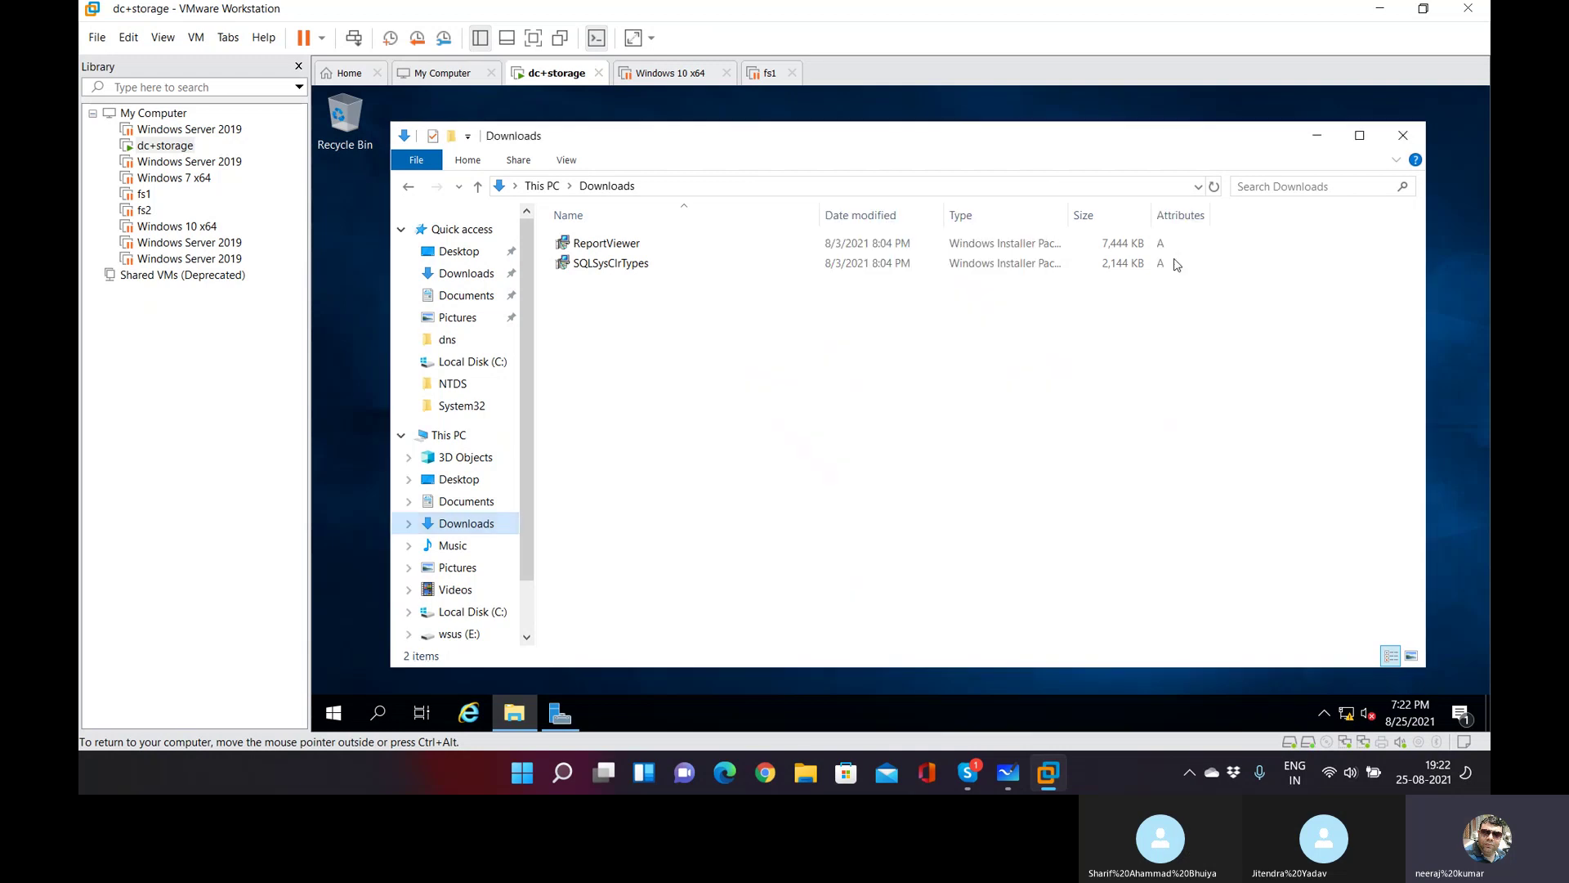
Check the attribute values of the ReportViewer and SQLSysClrTypes files in Downloads.
{"action": "left_click", "coordinate": [1179, 247]}
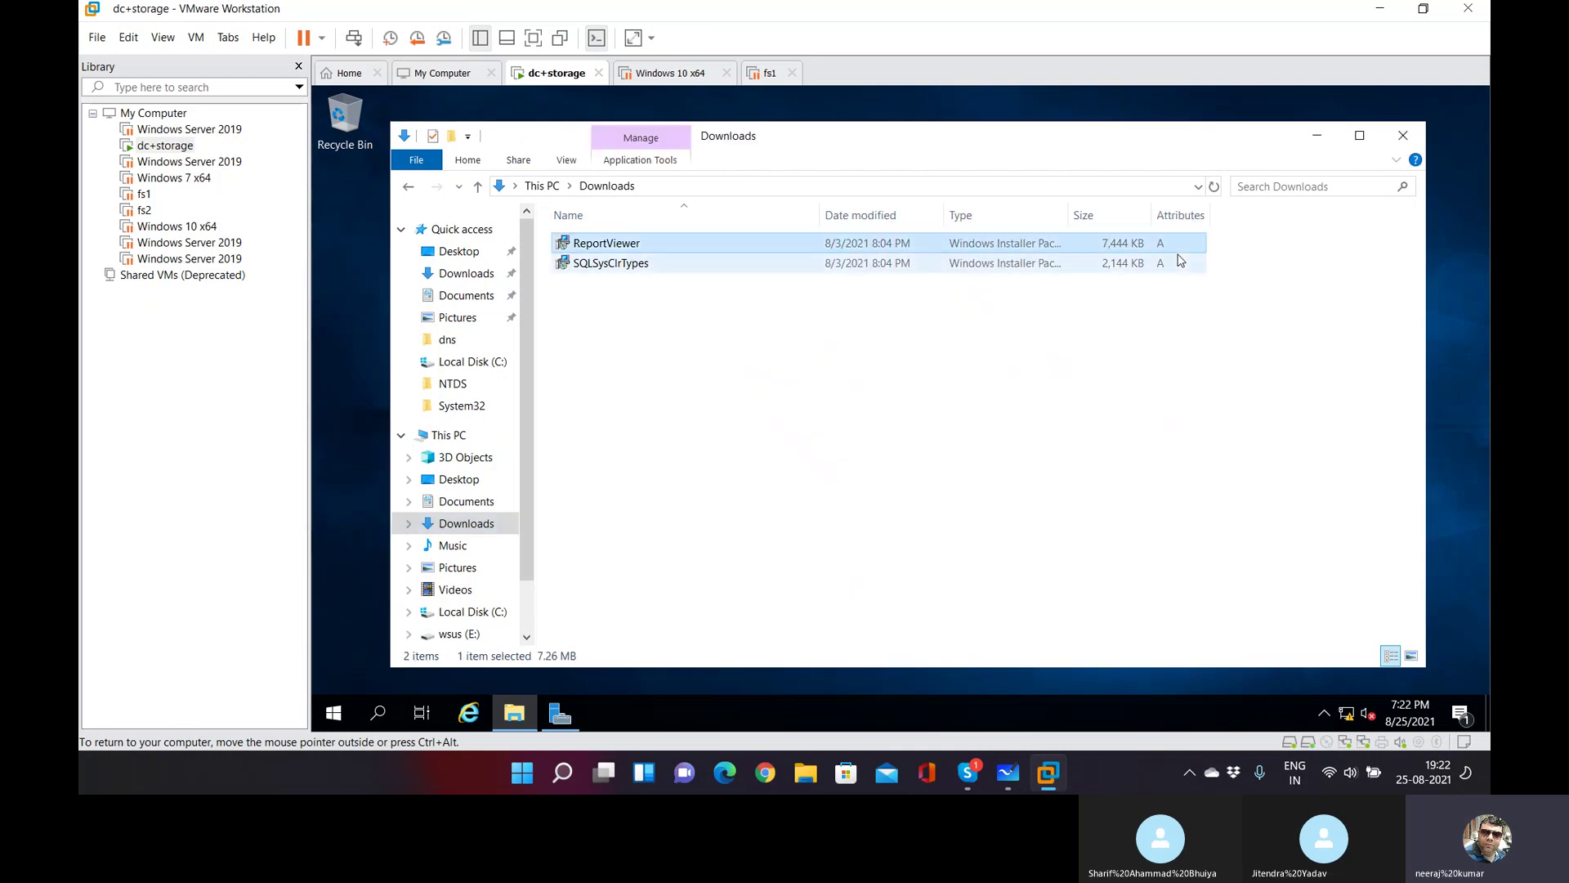
{"action": "left_click", "coordinate": [1181, 263]}
{"action": "left_click", "coordinate": [835, 343]}
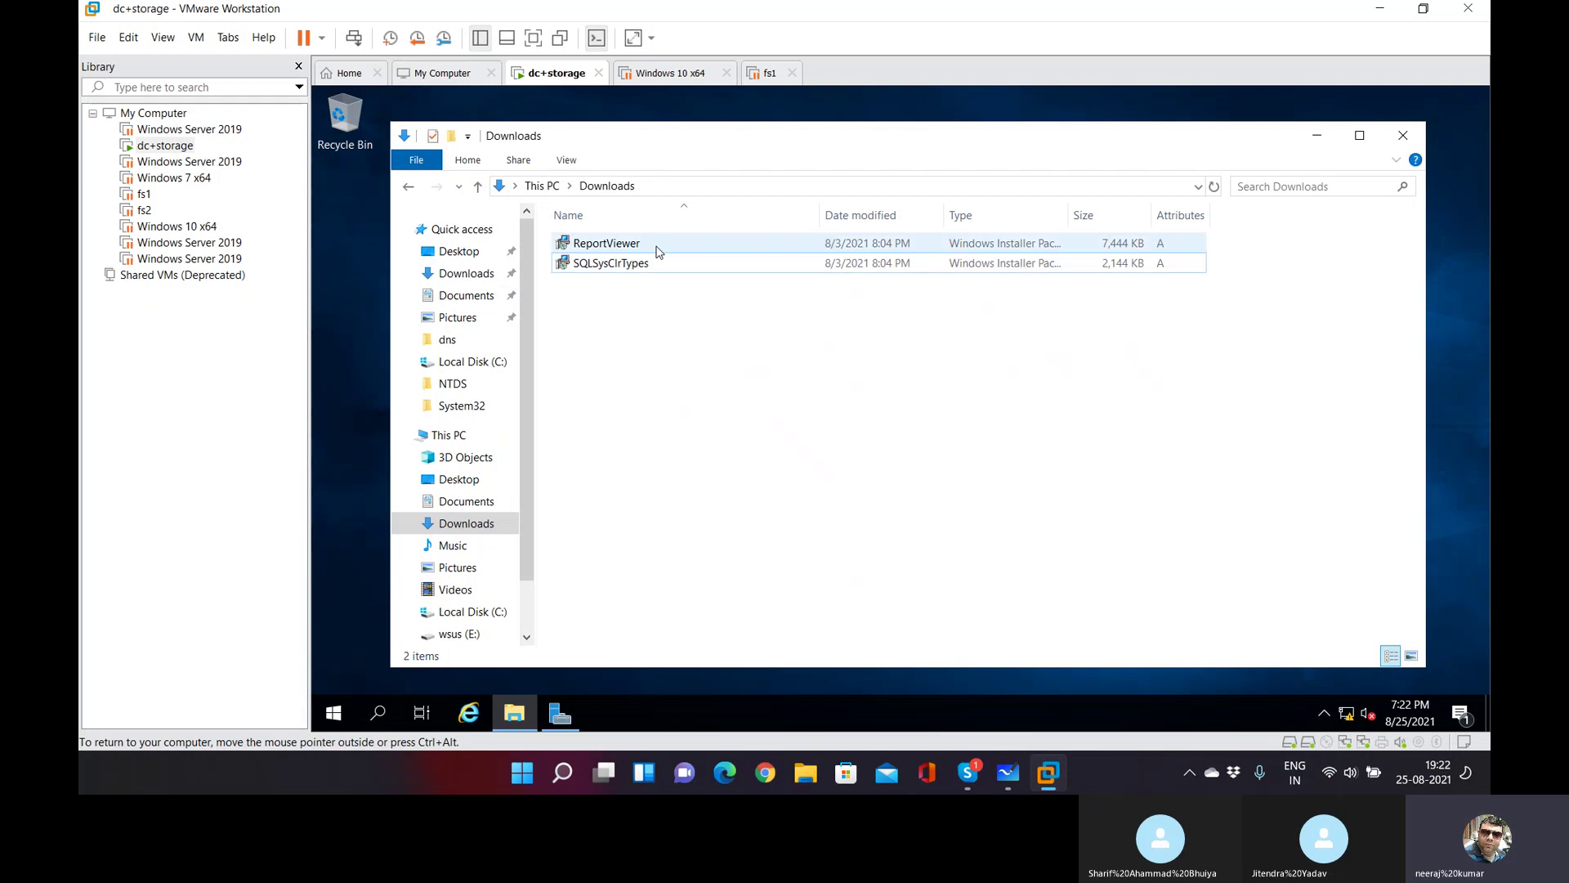
Check the ReportViewer and SQLSysClrTypes files' attributes once more and go back to the root of Local Disk (C:).
{"action": "left_click", "coordinate": [655, 244]}
{"action": "left_click", "coordinate": [662, 265]}
{"action": "left_click", "coordinate": [806, 378]}
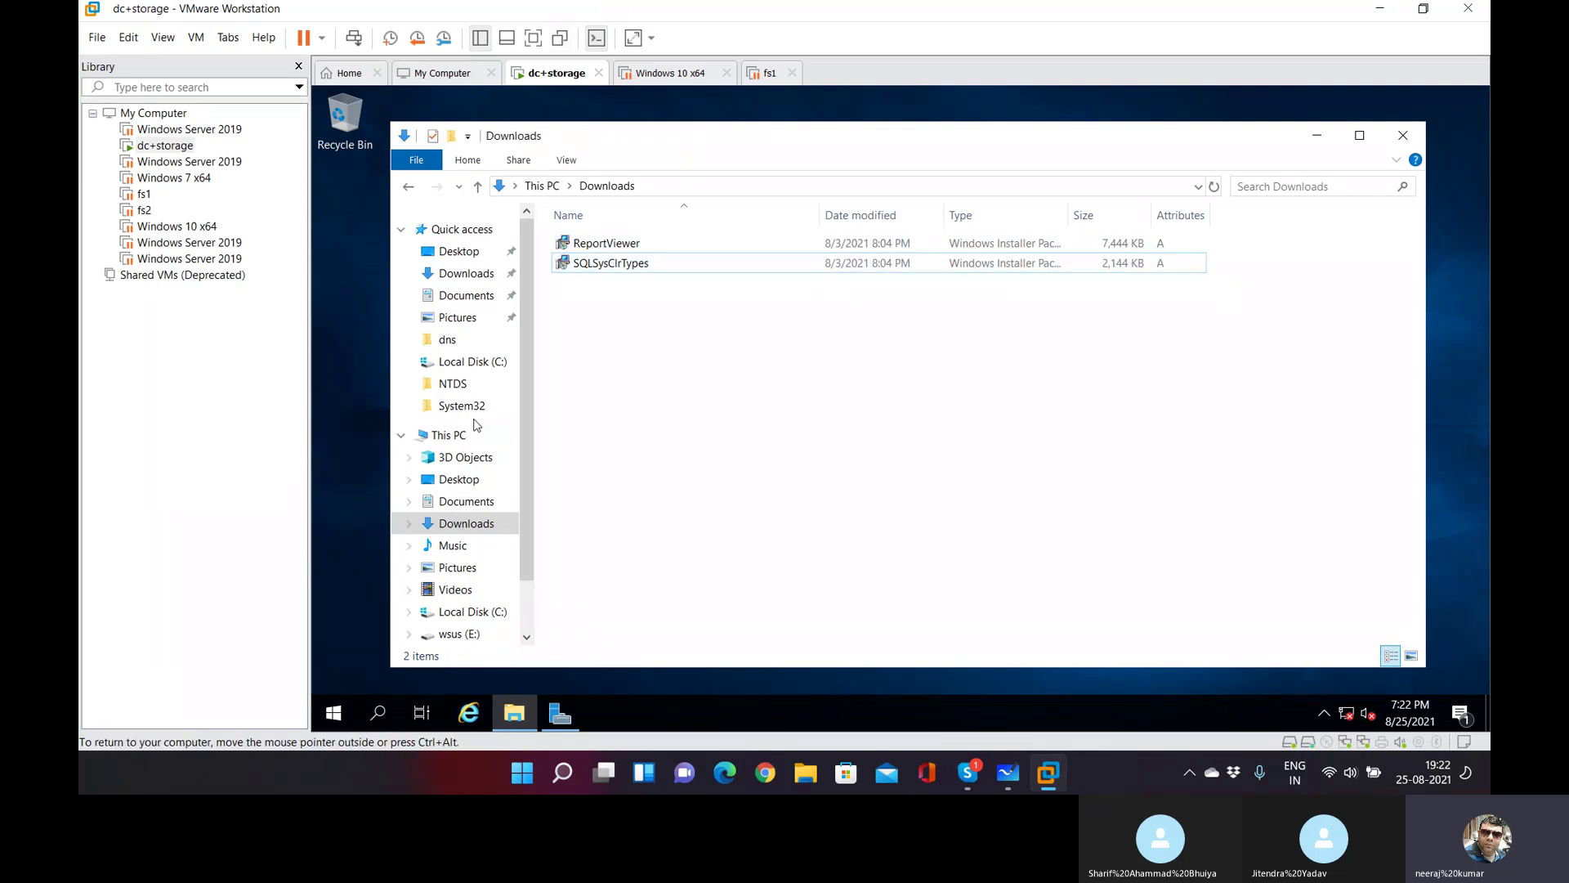
{"action": "left_click", "coordinate": [408, 190]}
{"action": "left_click", "coordinate": [409, 188]}
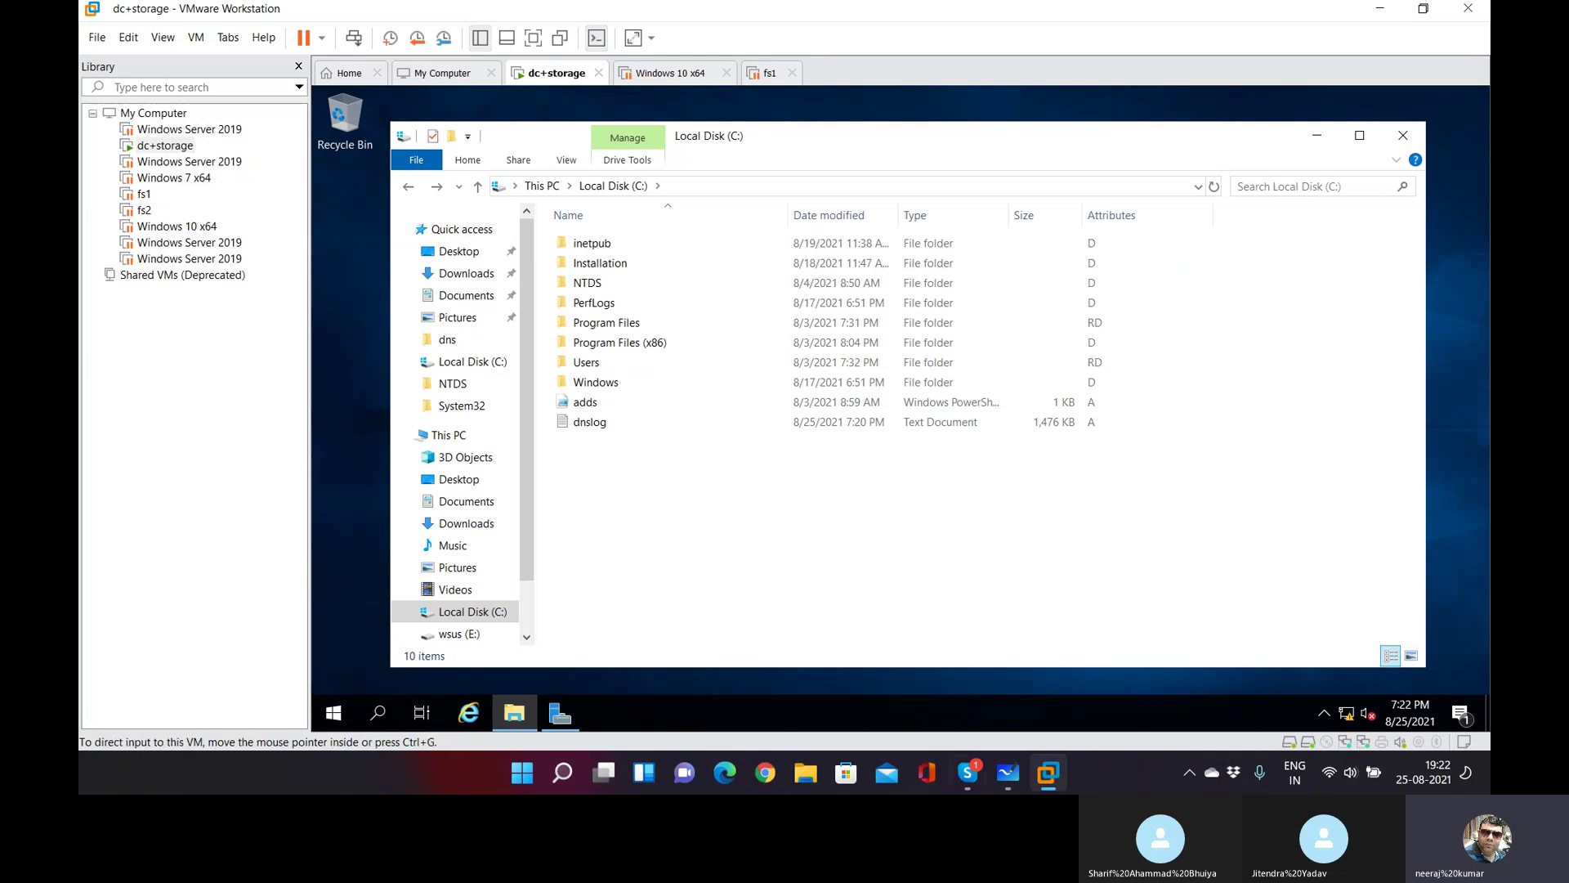
Switch to Microsoft Whiteboard to review the normal backup and archive bit notes, and return to the dc+storage virtual machine.
{"action": "mouse_move", "coordinate": [1048, 777]}
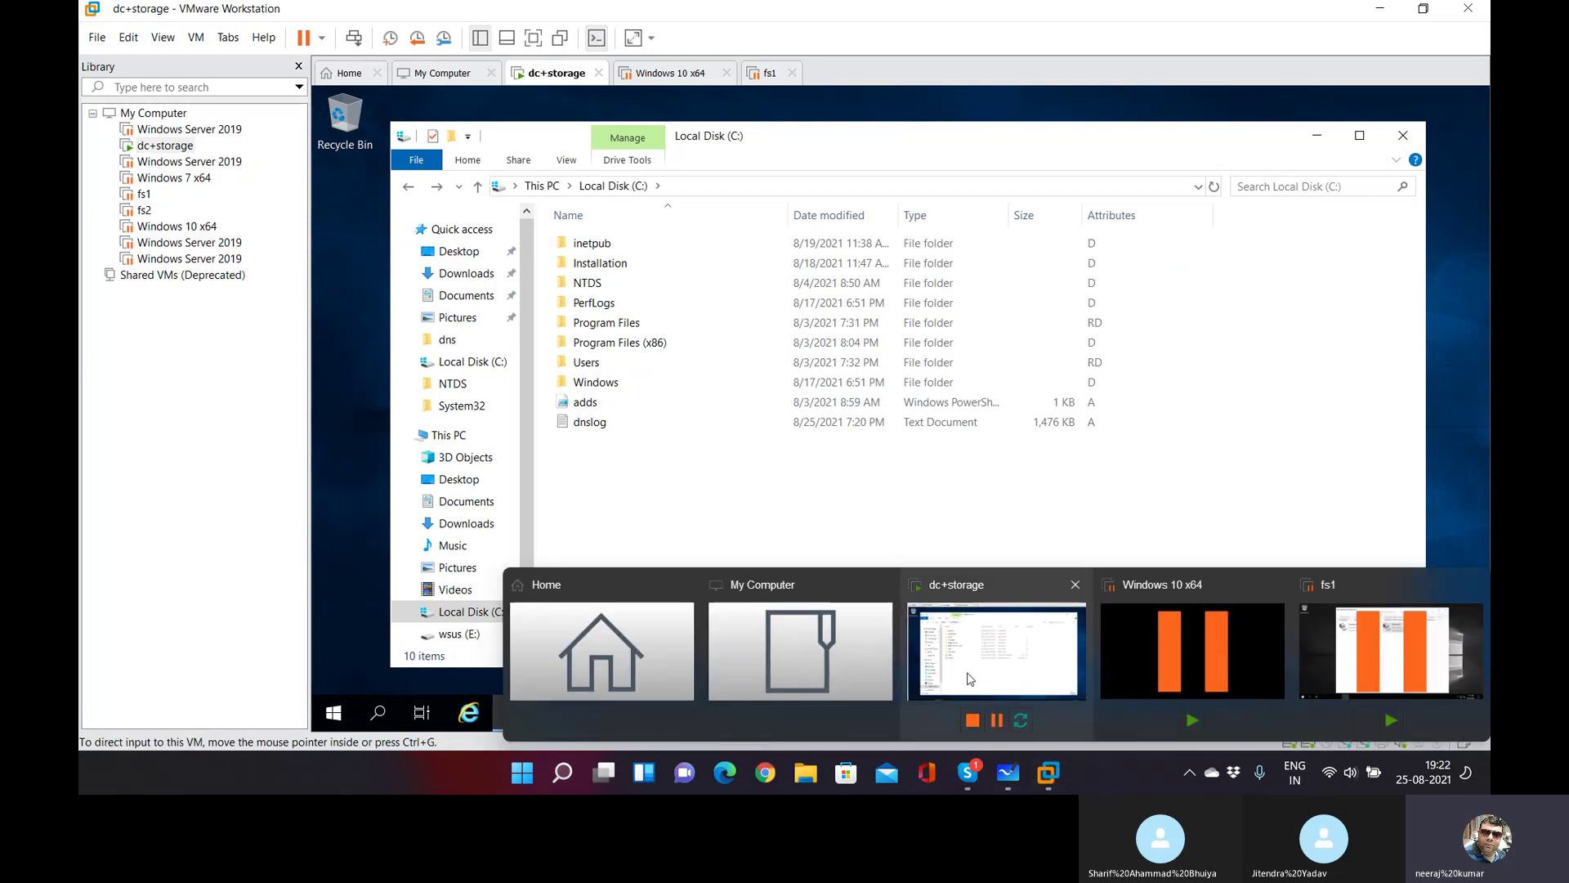
{"action": "left_click", "coordinate": [1003, 772]}
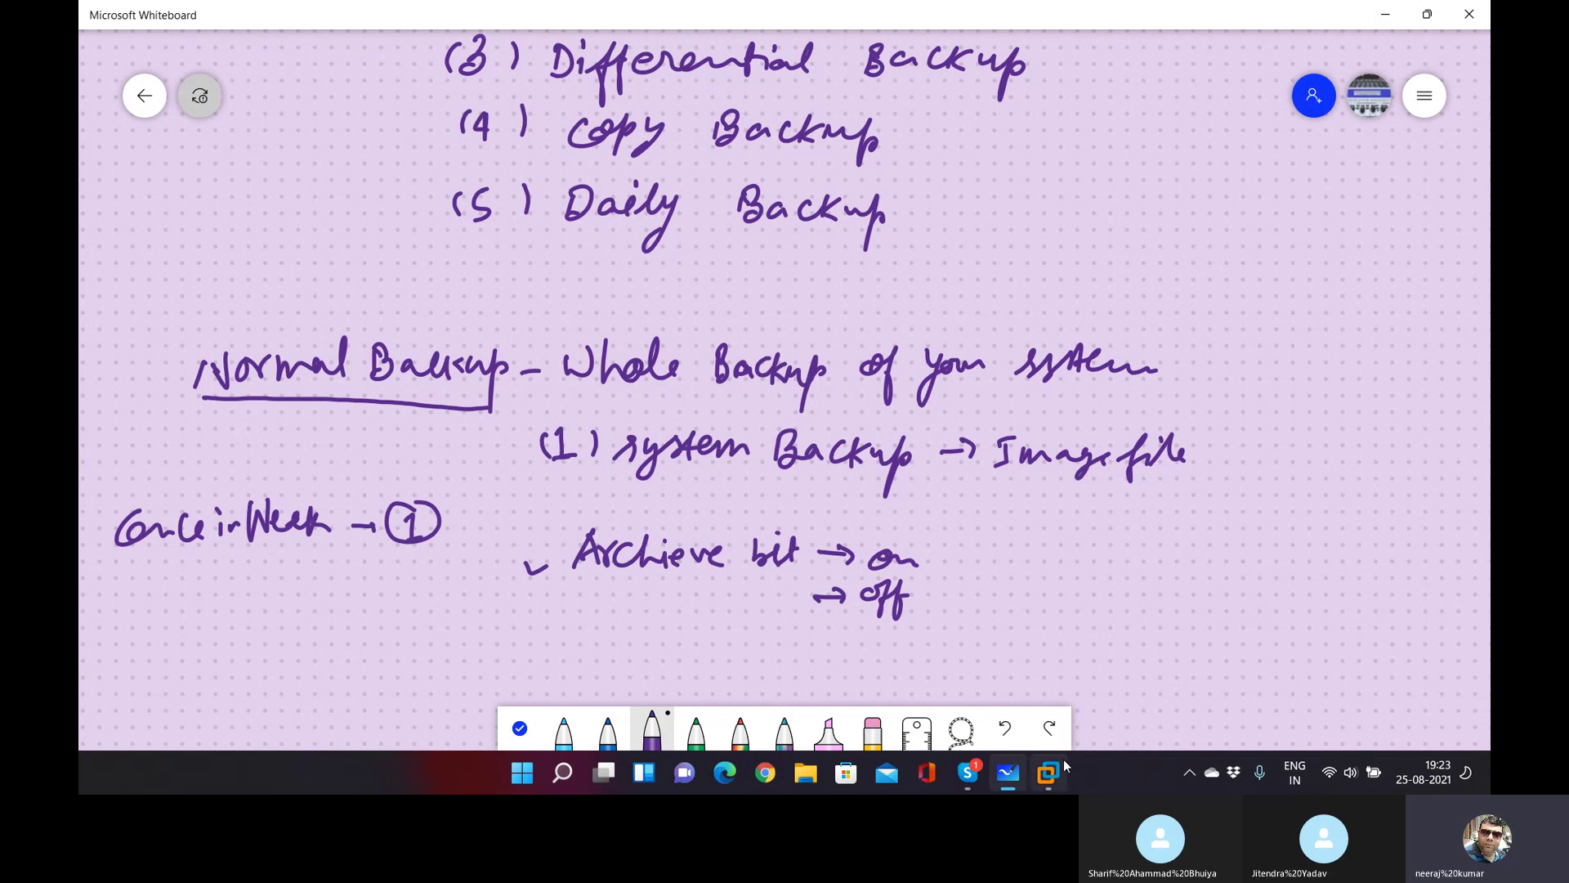
{"action": "mouse_move", "coordinate": [1049, 772]}
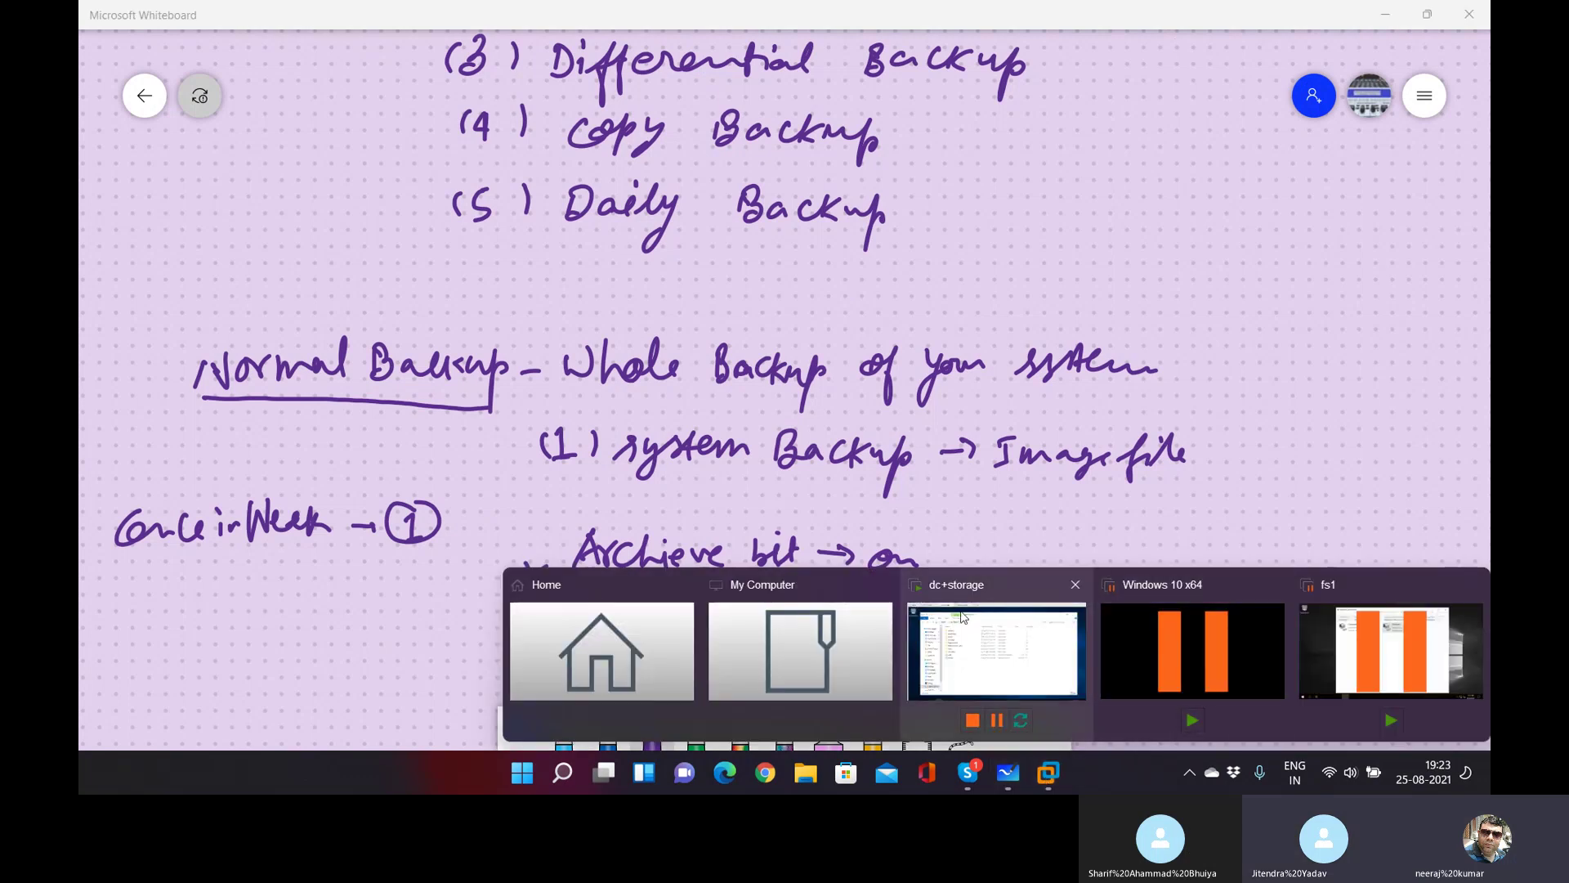
{"action": "left_click", "coordinate": [983, 646]}
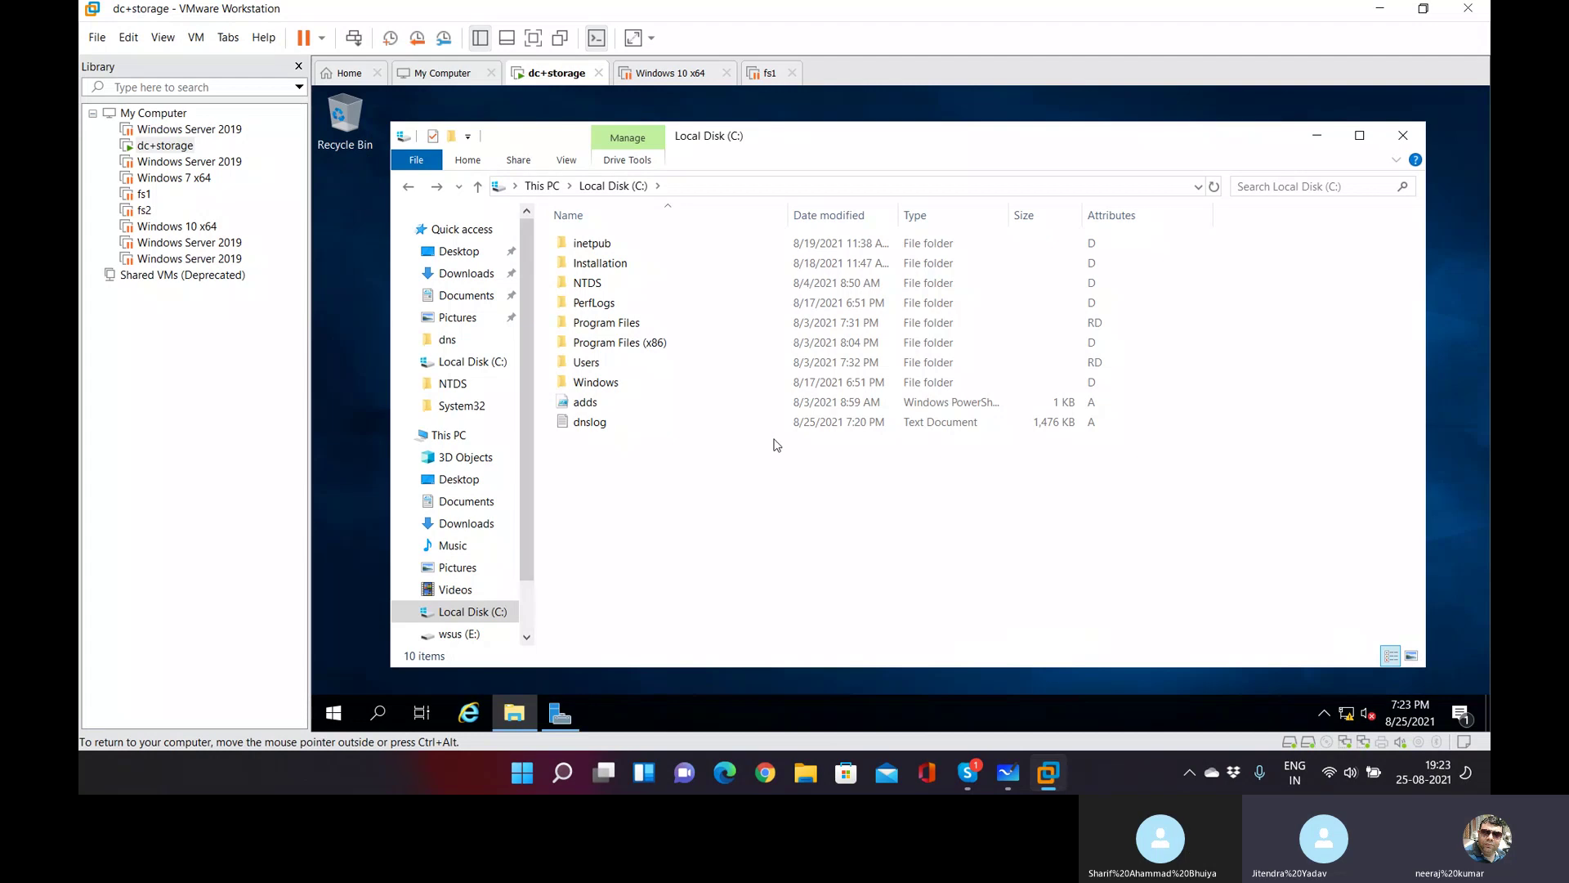
Close the Local Disk (C:) window and open the Windows Server Backup console from Server Manager.
{"action": "left_click", "coordinate": [1402, 134]}
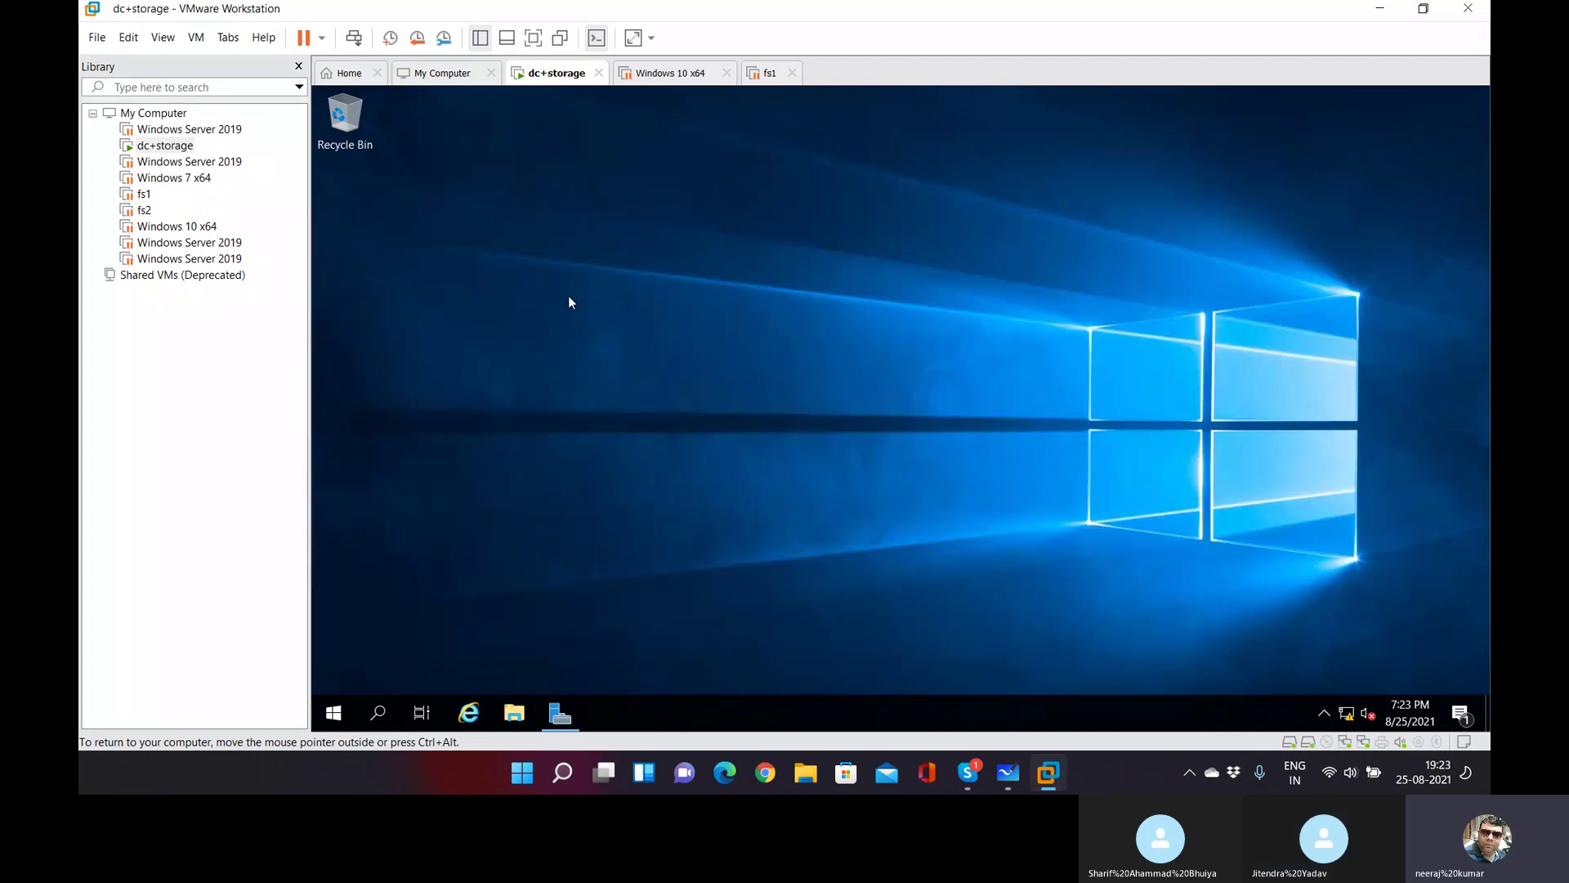
{"action": "left_click", "coordinate": [561, 712]}
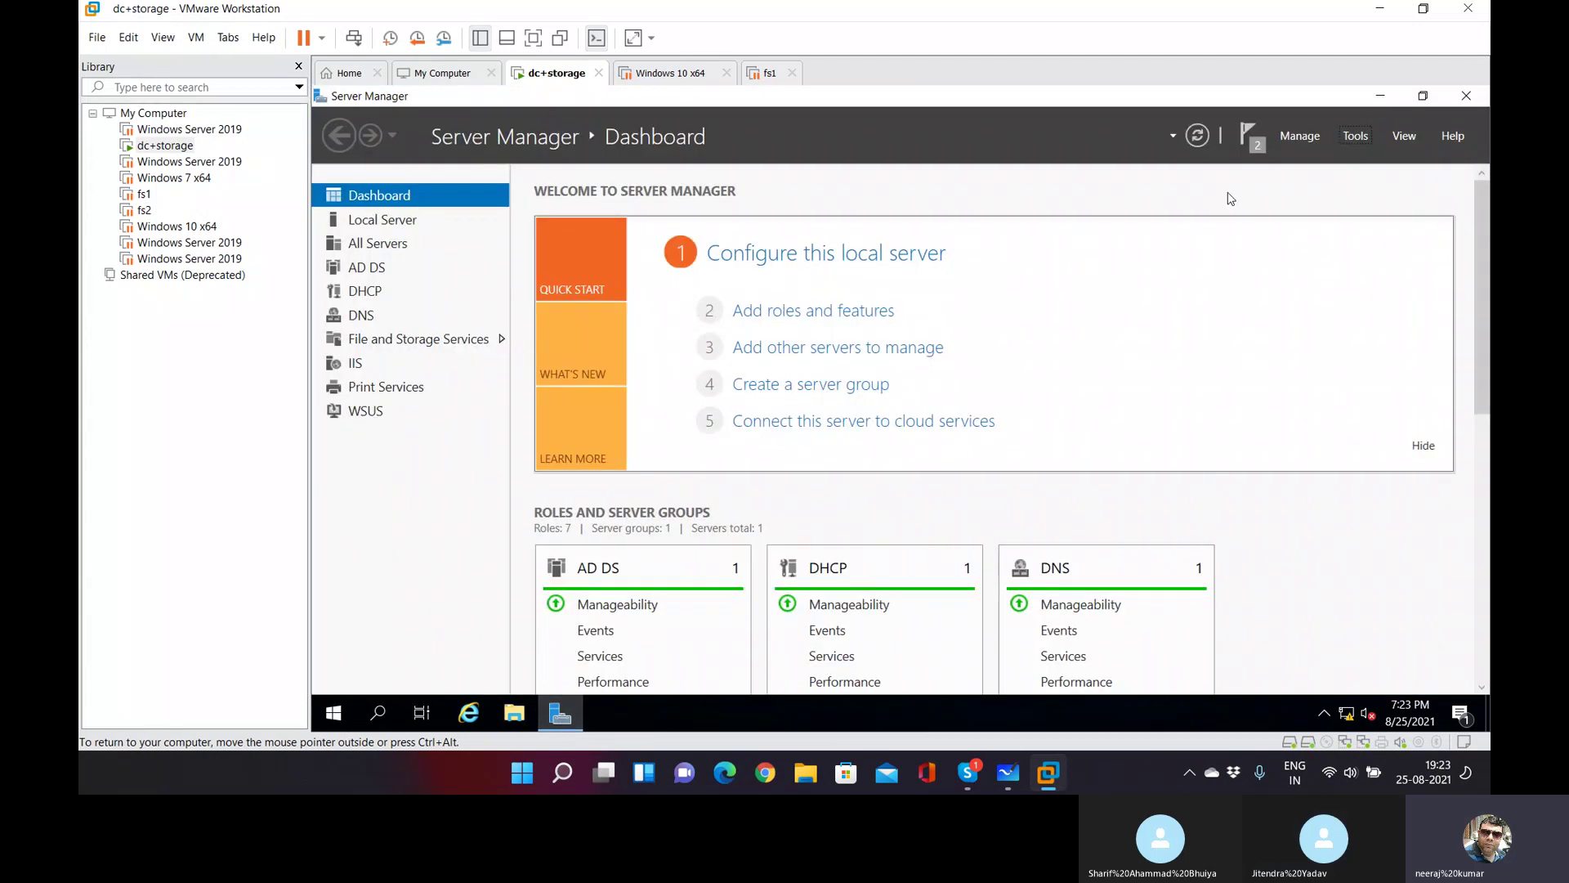
{"action": "left_click", "coordinate": [1355, 136]}
{"action": "mouse_move", "coordinate": [1323, 684]}
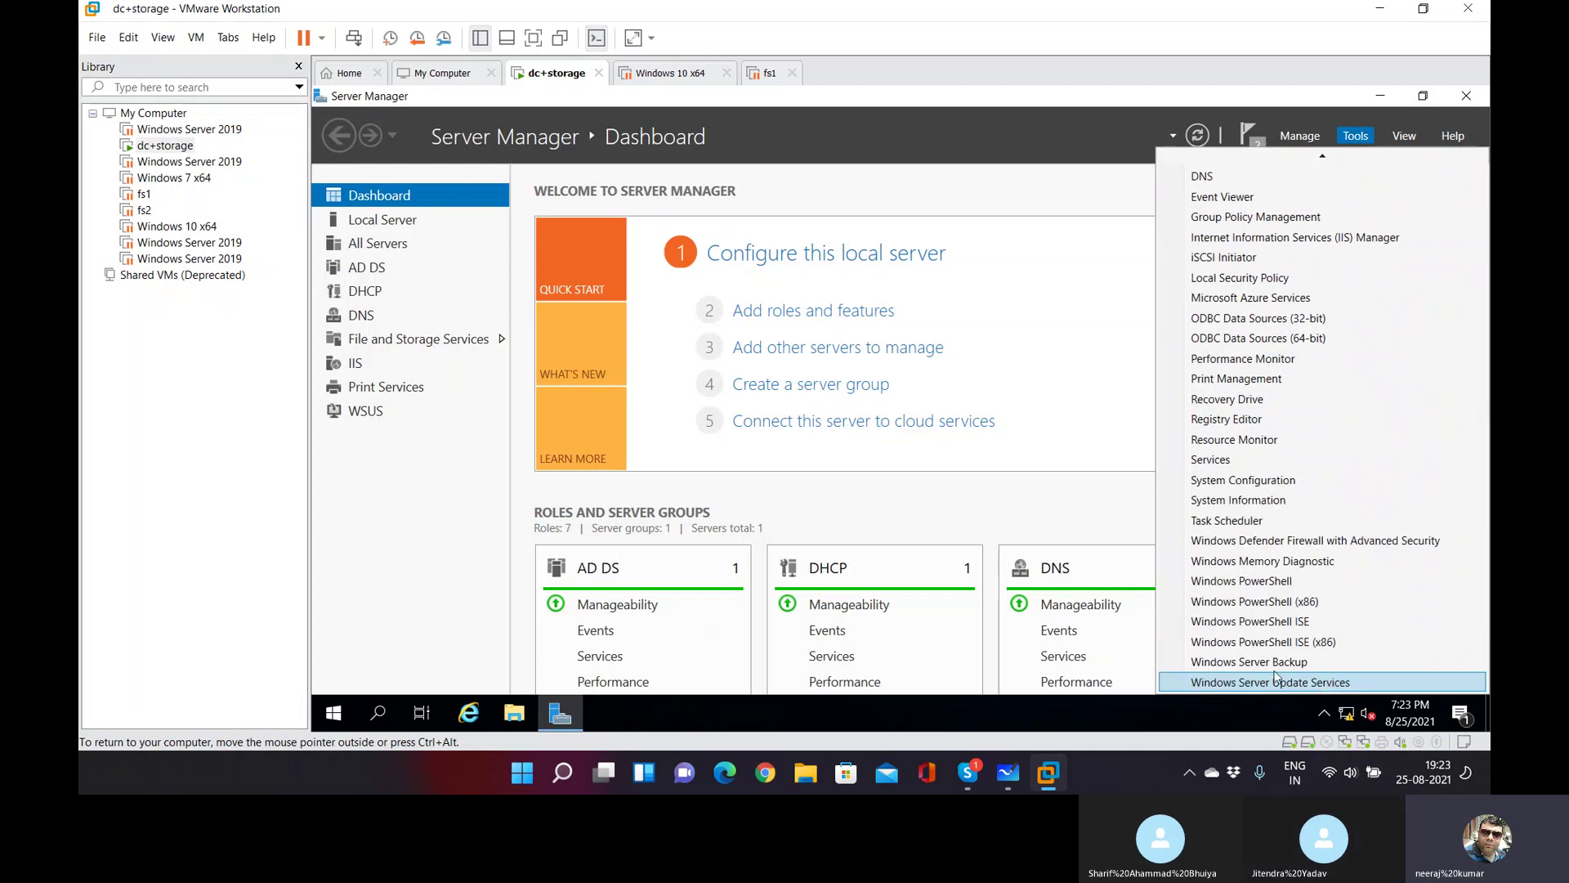
{"action": "left_click", "coordinate": [1250, 662]}
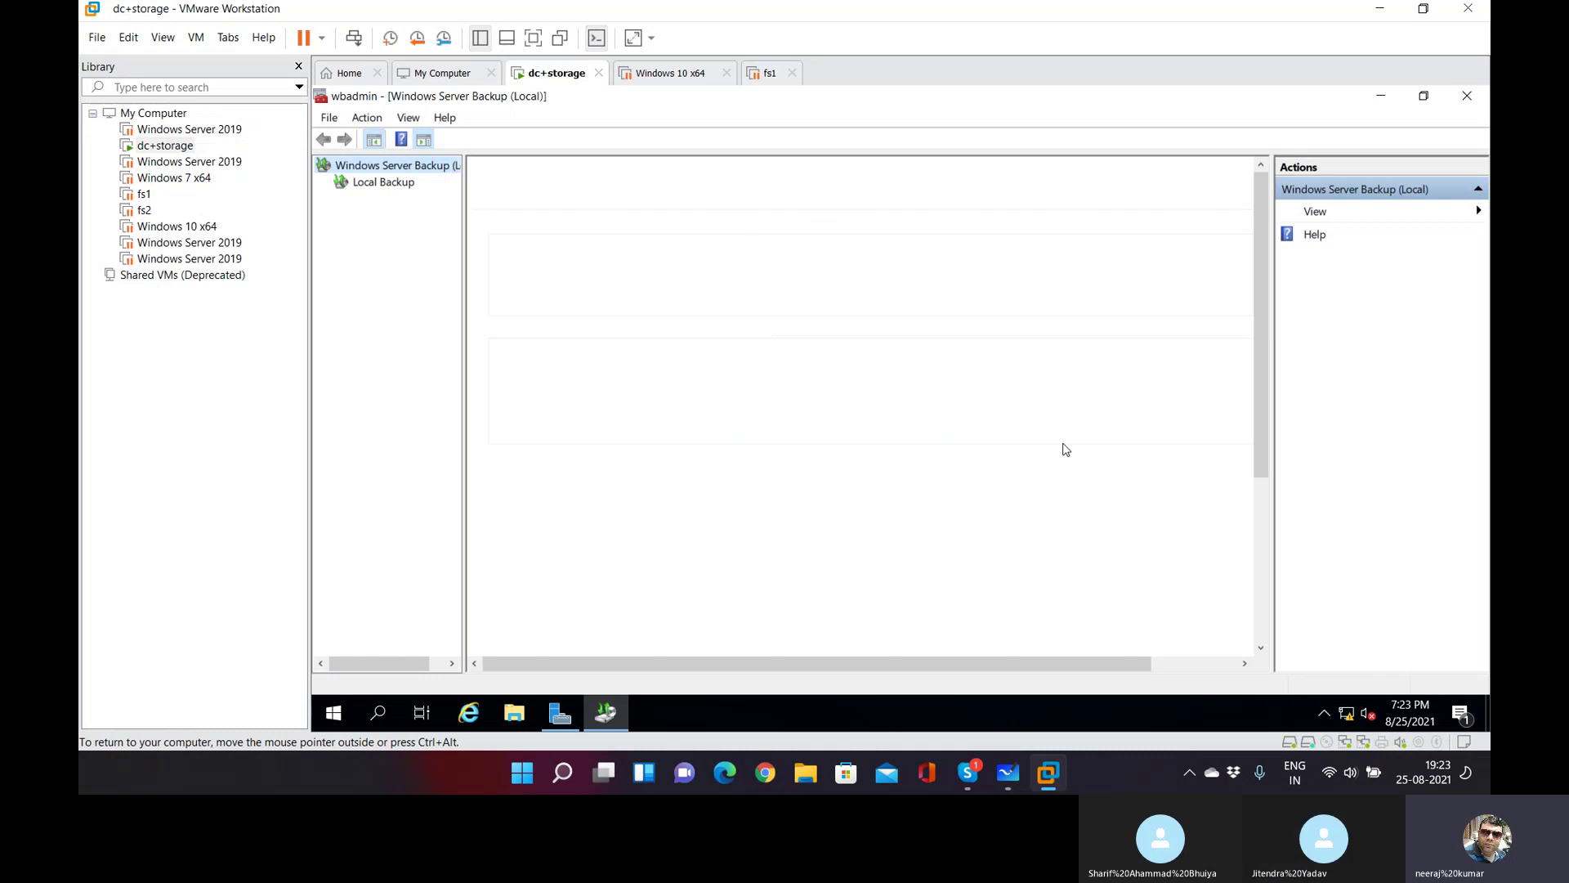
Examine the Local Backup and Windows Server Backup (Local) nodes for available backup actions and close the console.
{"action": "left_click", "coordinate": [398, 186]}
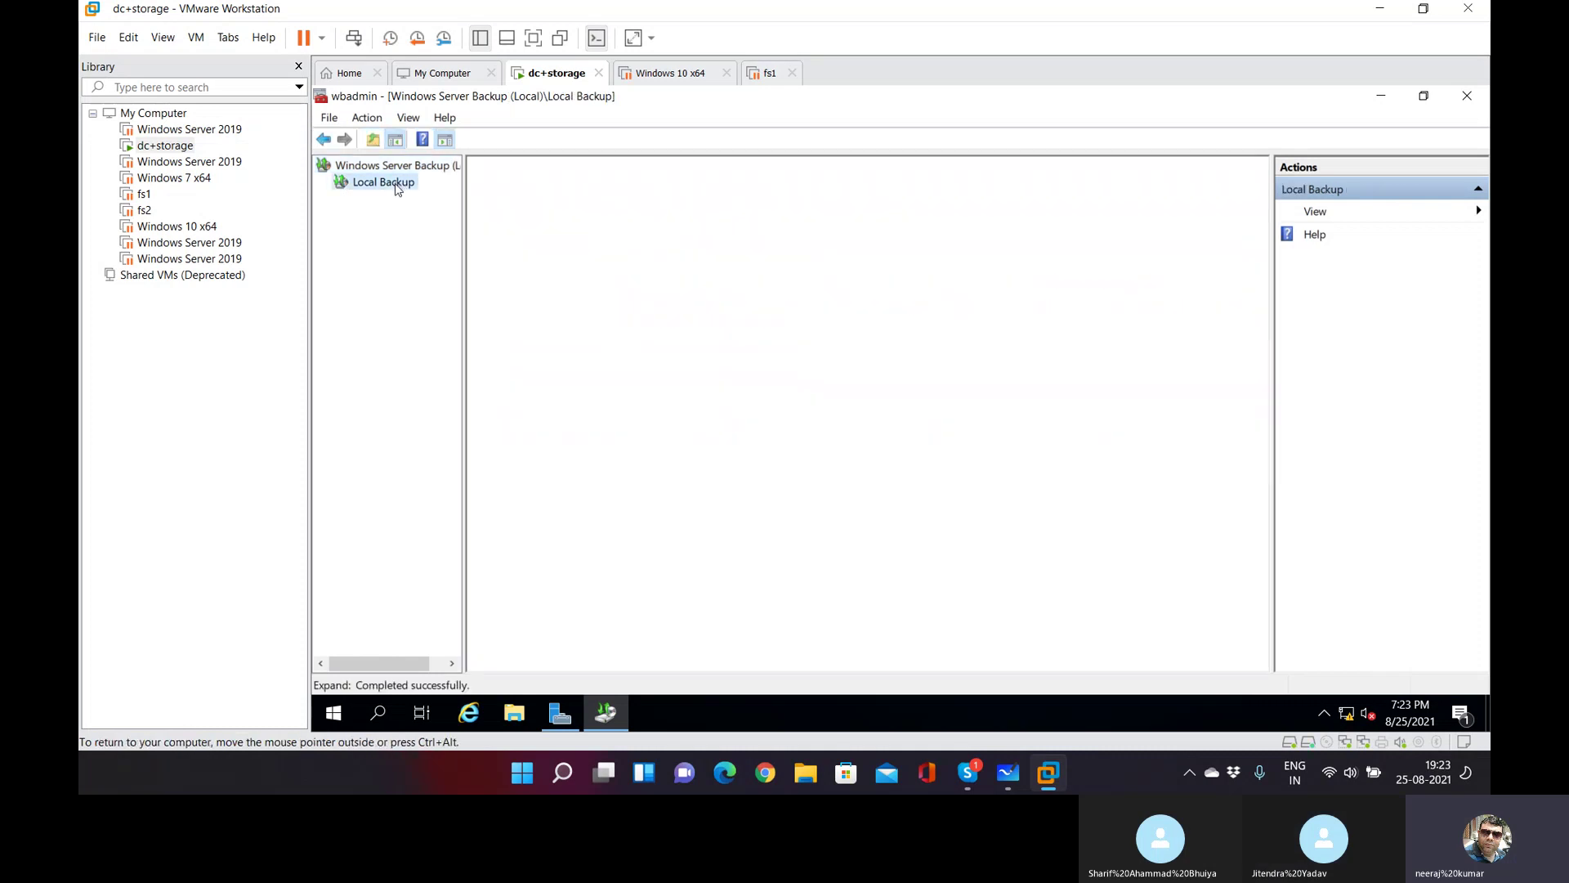
{"action": "right_click", "coordinate": [397, 188]}
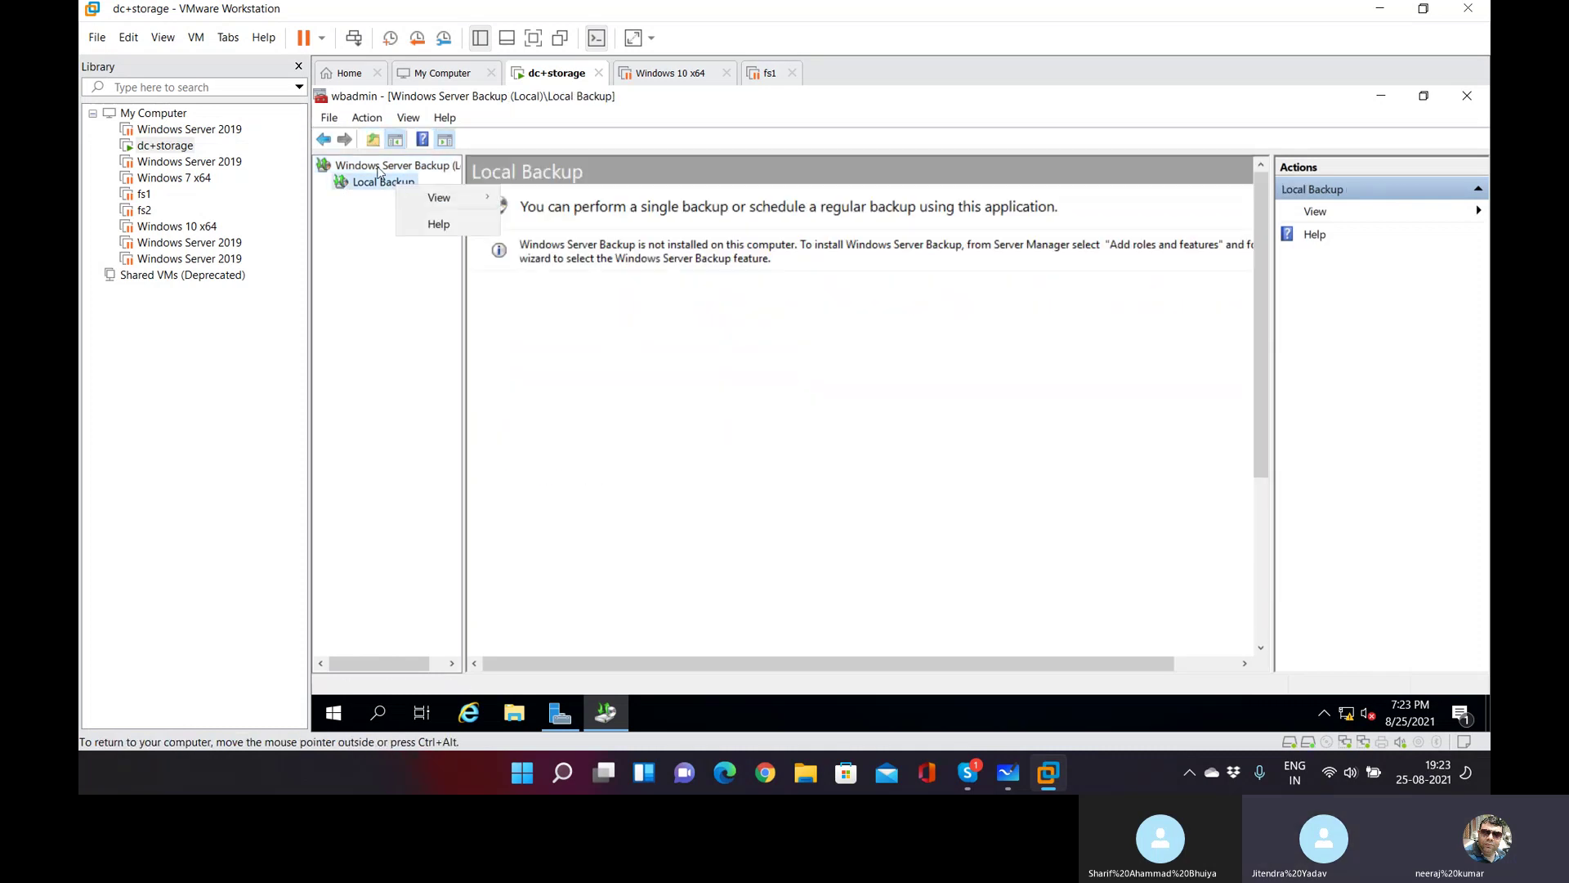
{"action": "left_click", "coordinate": [386, 165]}
{"action": "right_click", "coordinate": [388, 165]}
{"action": "left_click", "coordinate": [365, 247]}
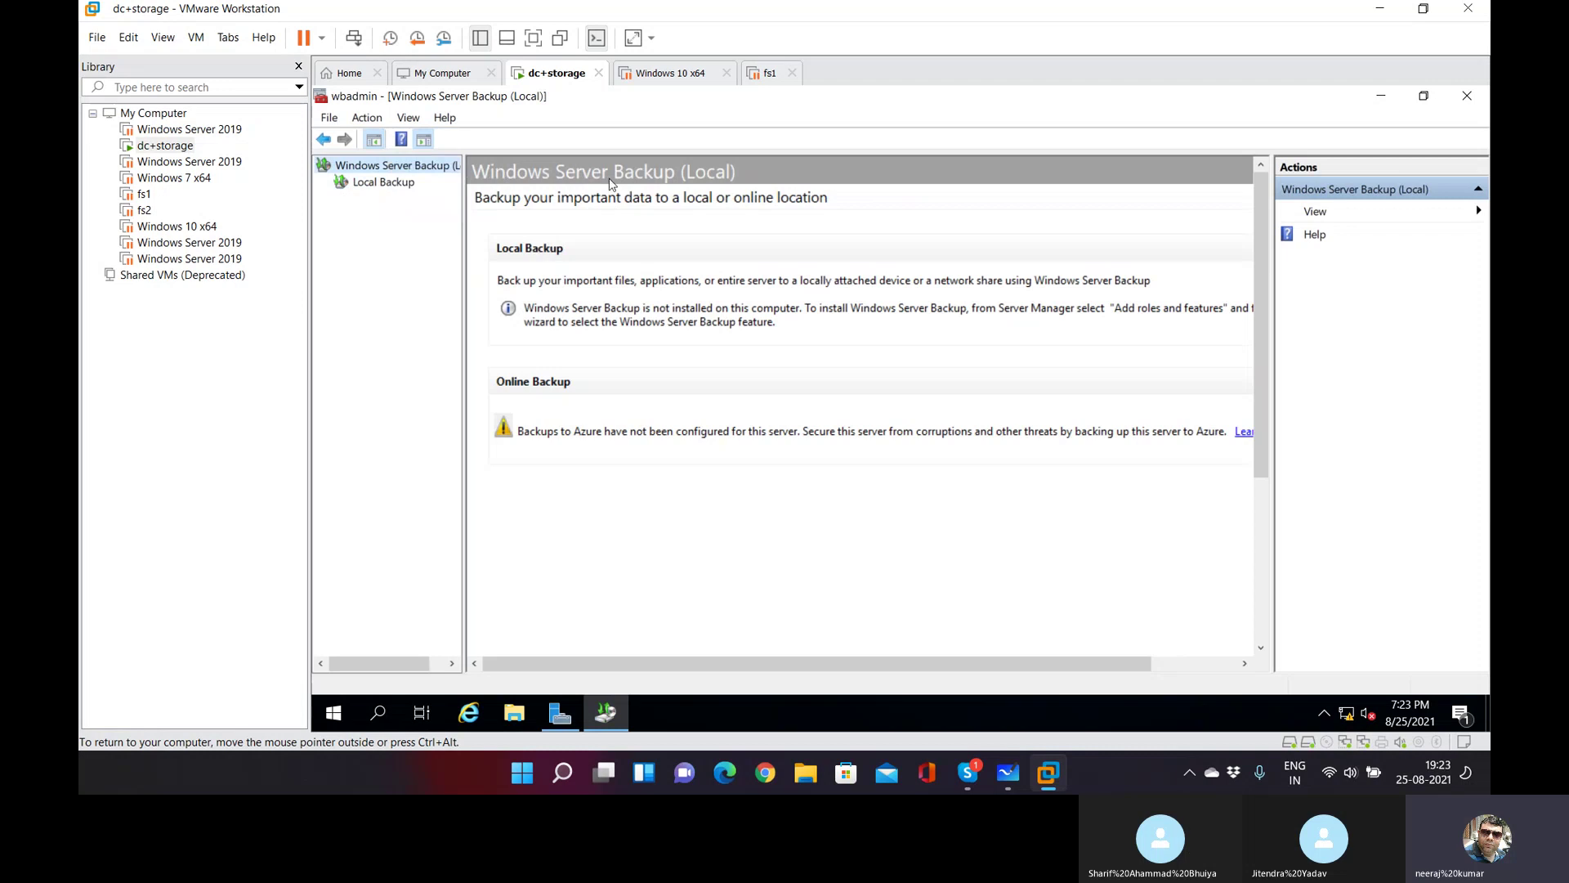
{"action": "left_click", "coordinate": [1466, 98]}
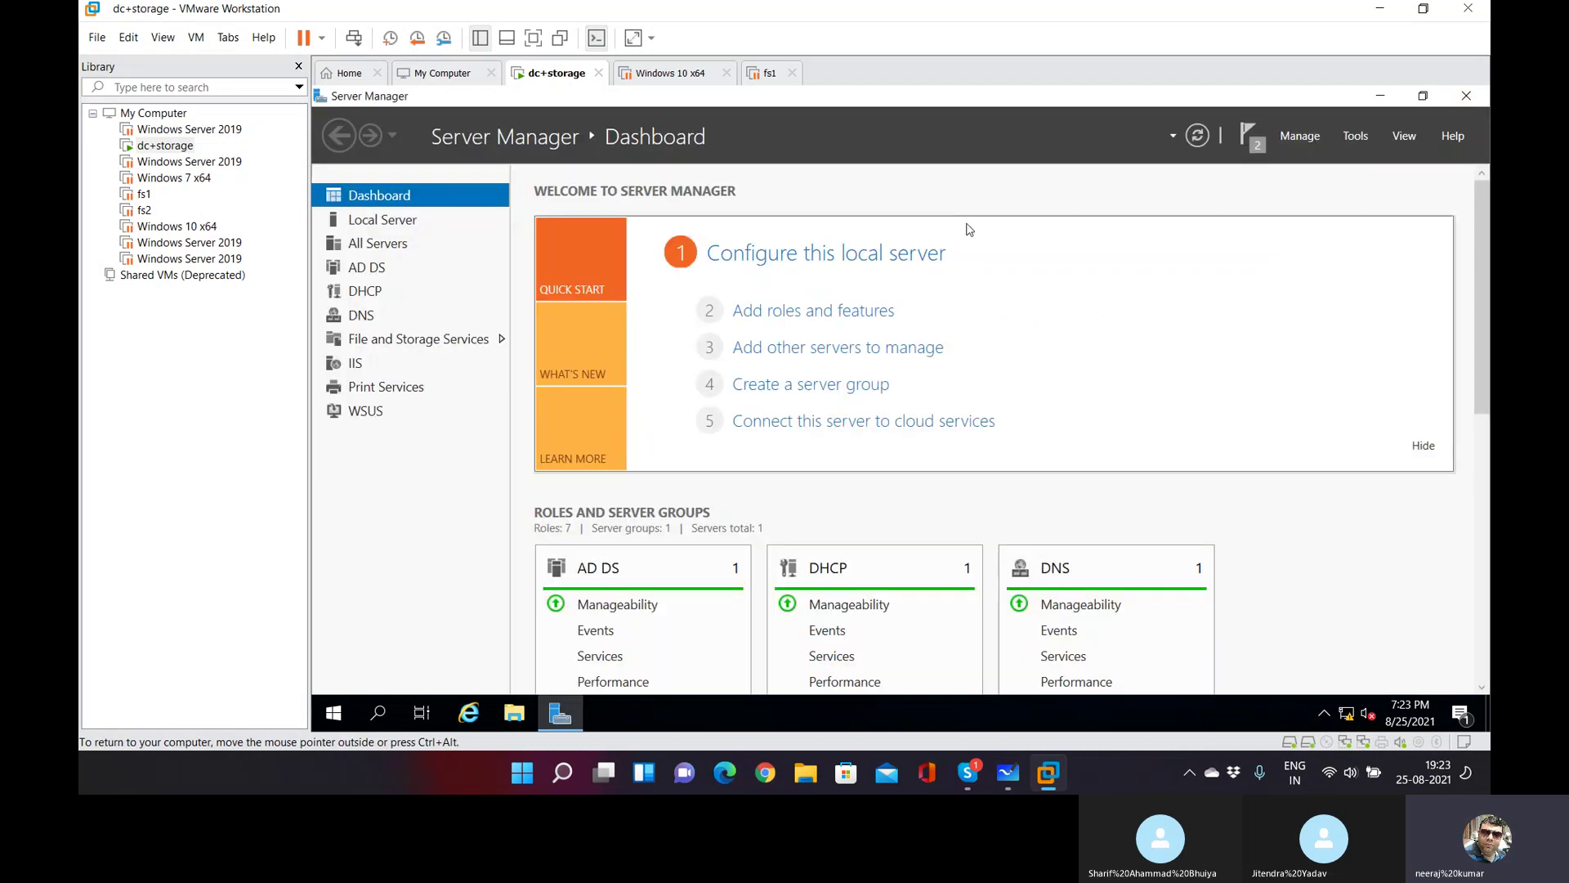
Start adding roles and features with a role-based or feature-based installation on DC1.india.com and proceed to feature selection without adding roles.
{"action": "left_click", "coordinate": [815, 311]}
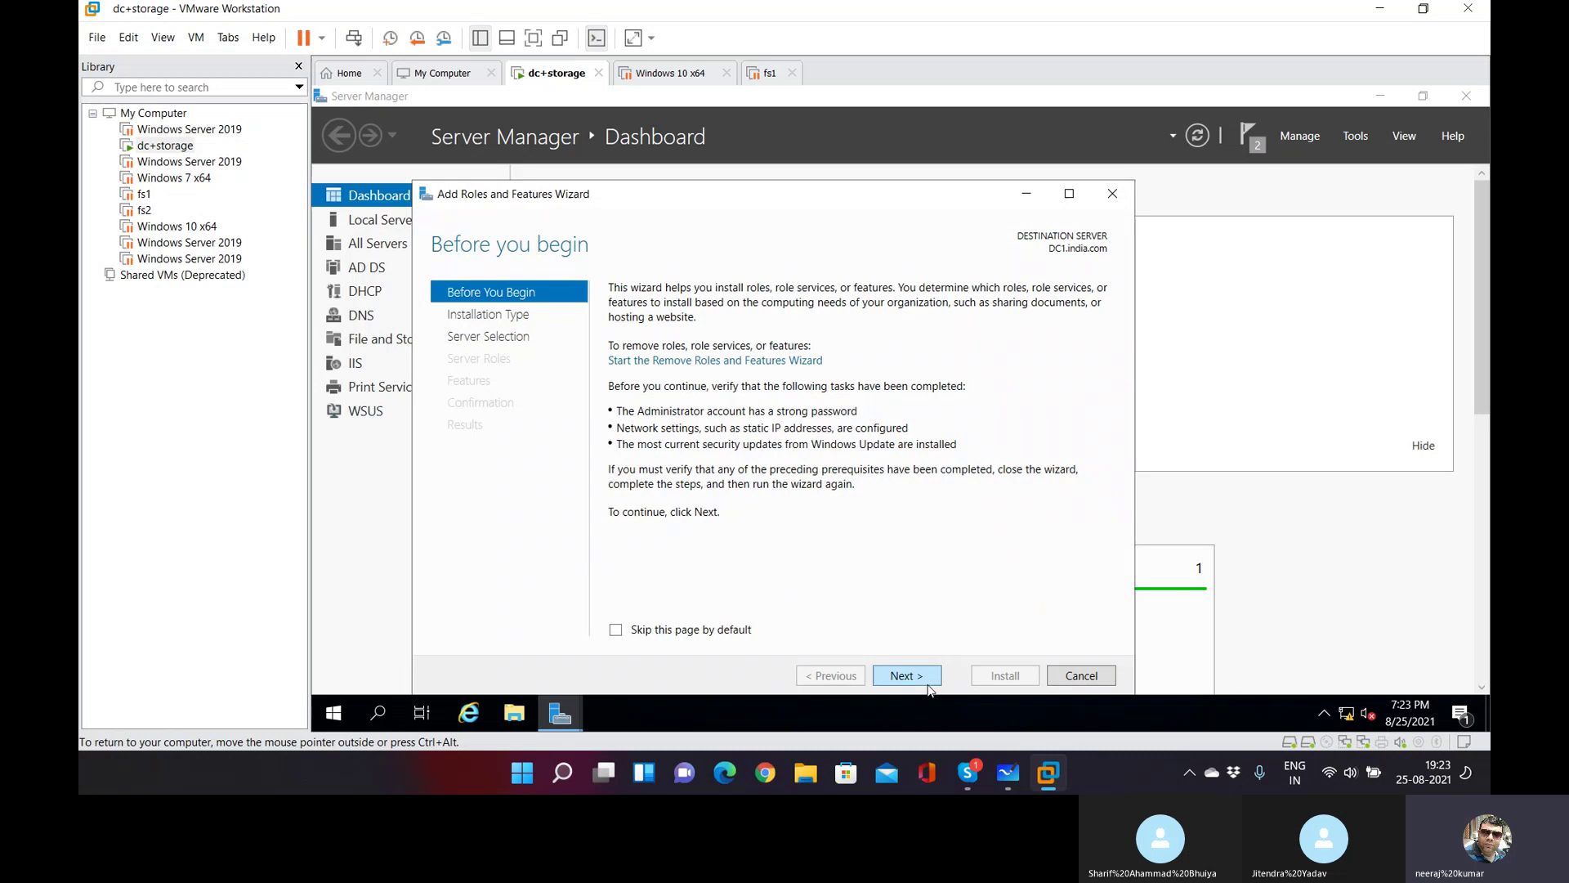
{"action": "left_click", "coordinate": [928, 683]}
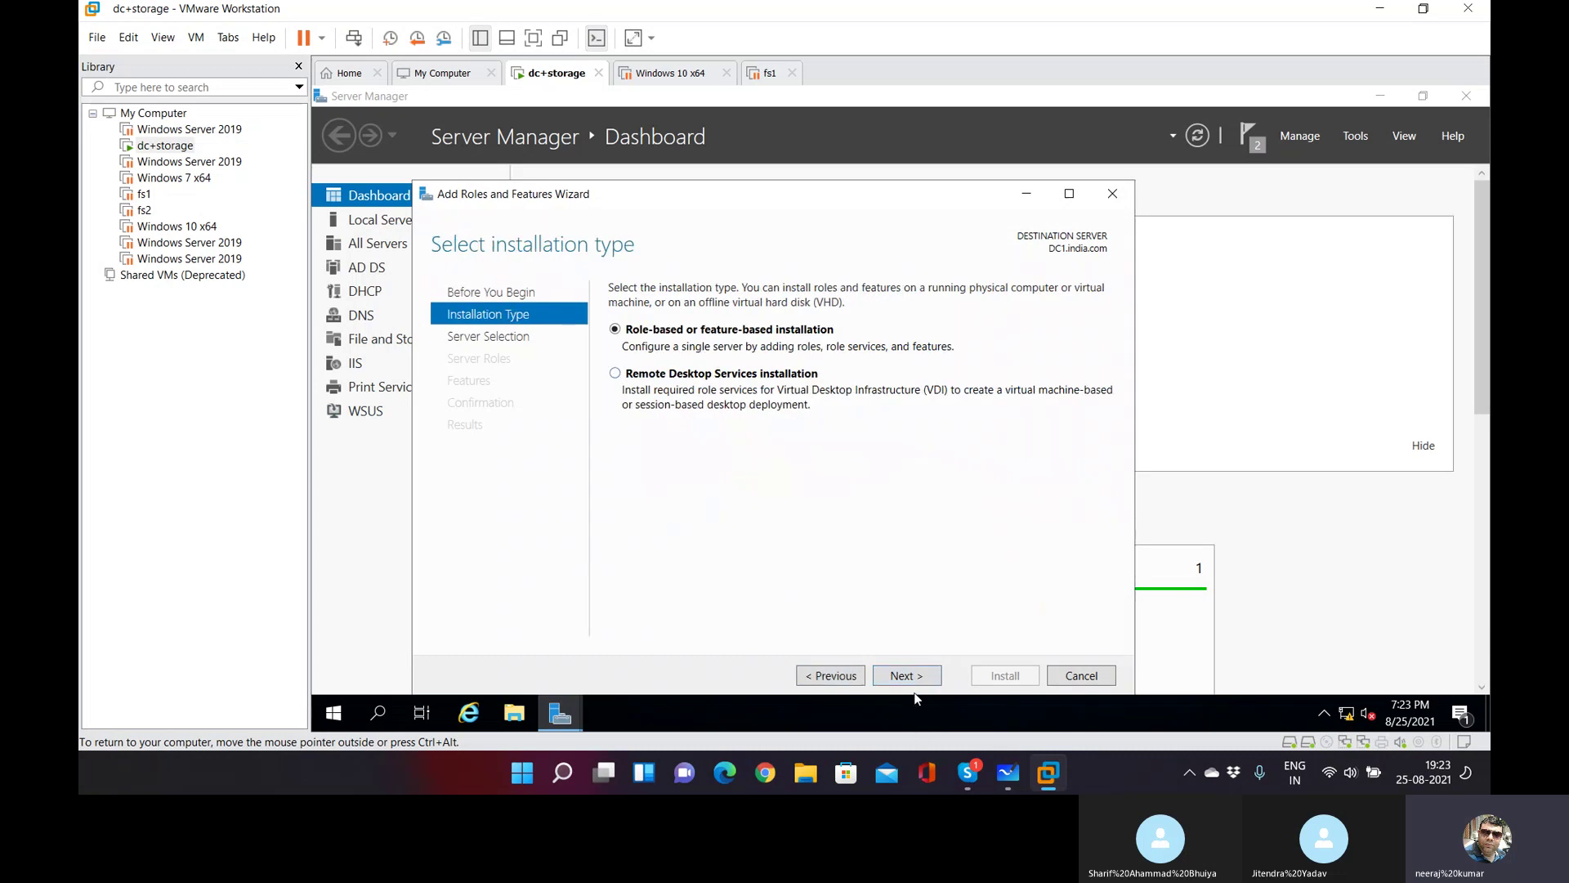
{"action": "left_click", "coordinate": [921, 682]}
{"action": "left_click", "coordinate": [918, 678]}
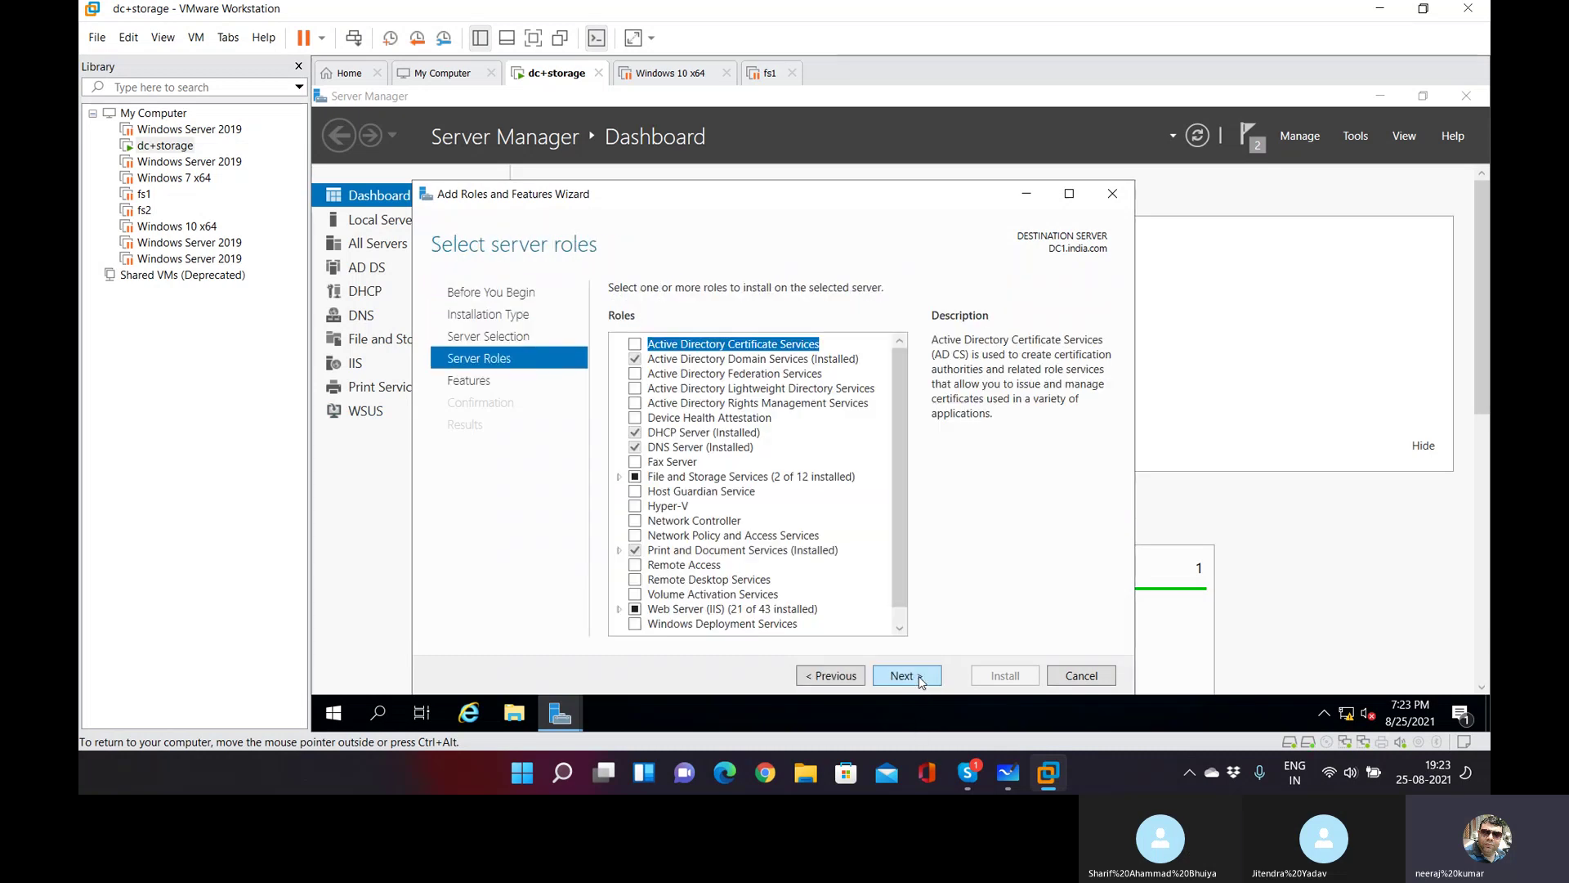
{"action": "left_click_drag", "start_coordinate": [906, 428], "coordinate": [899, 497]}
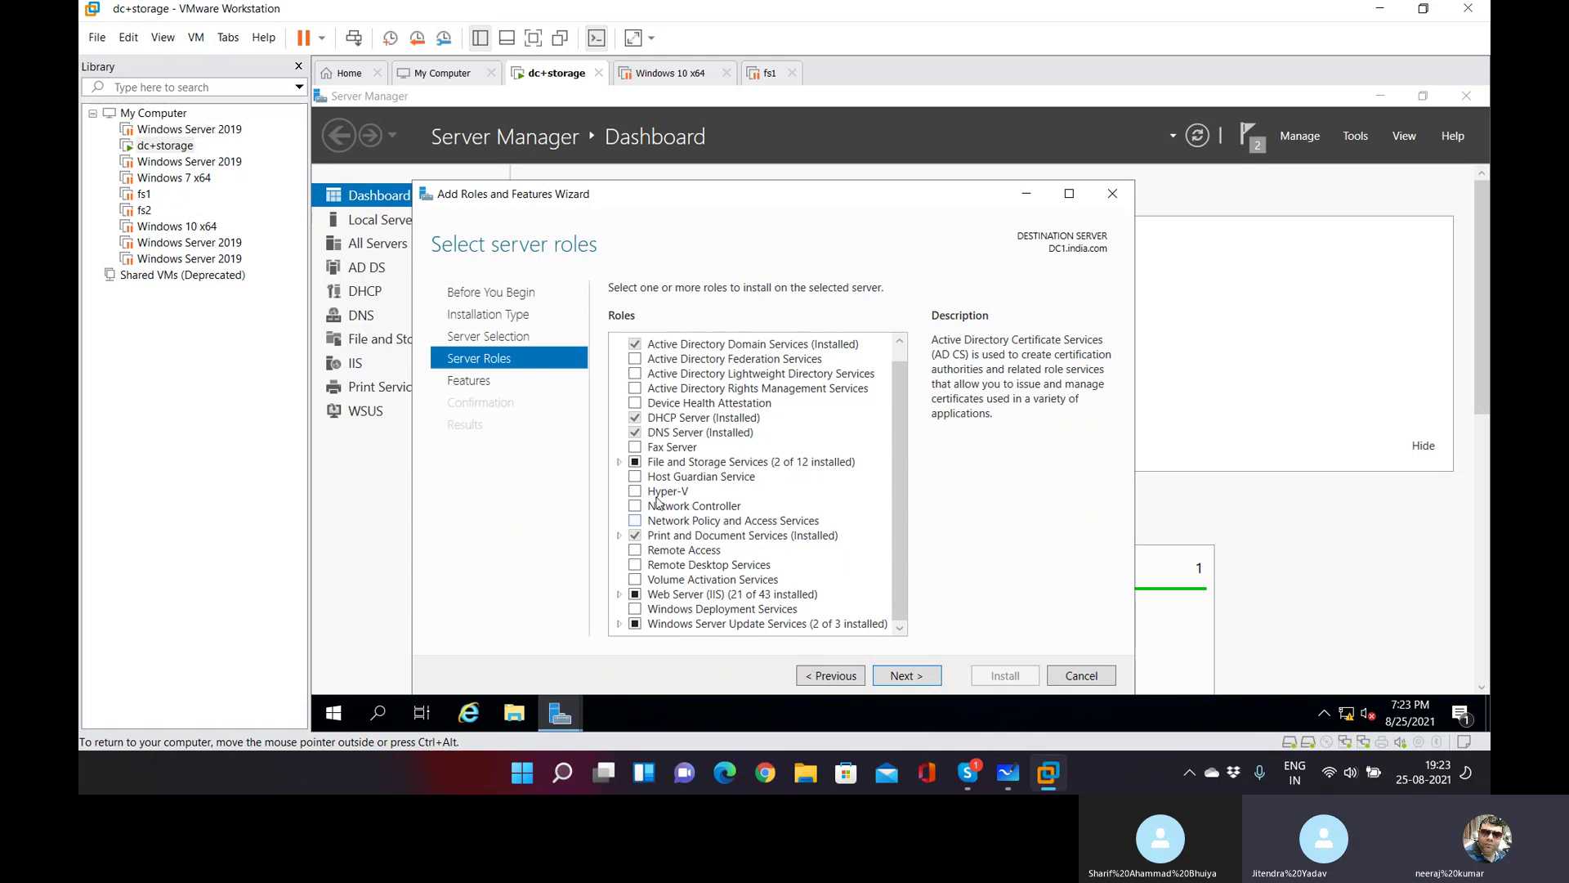
{"action": "scroll", "coordinate": [721, 491], "scroll_direction": "up", "scroll_amount": 1}
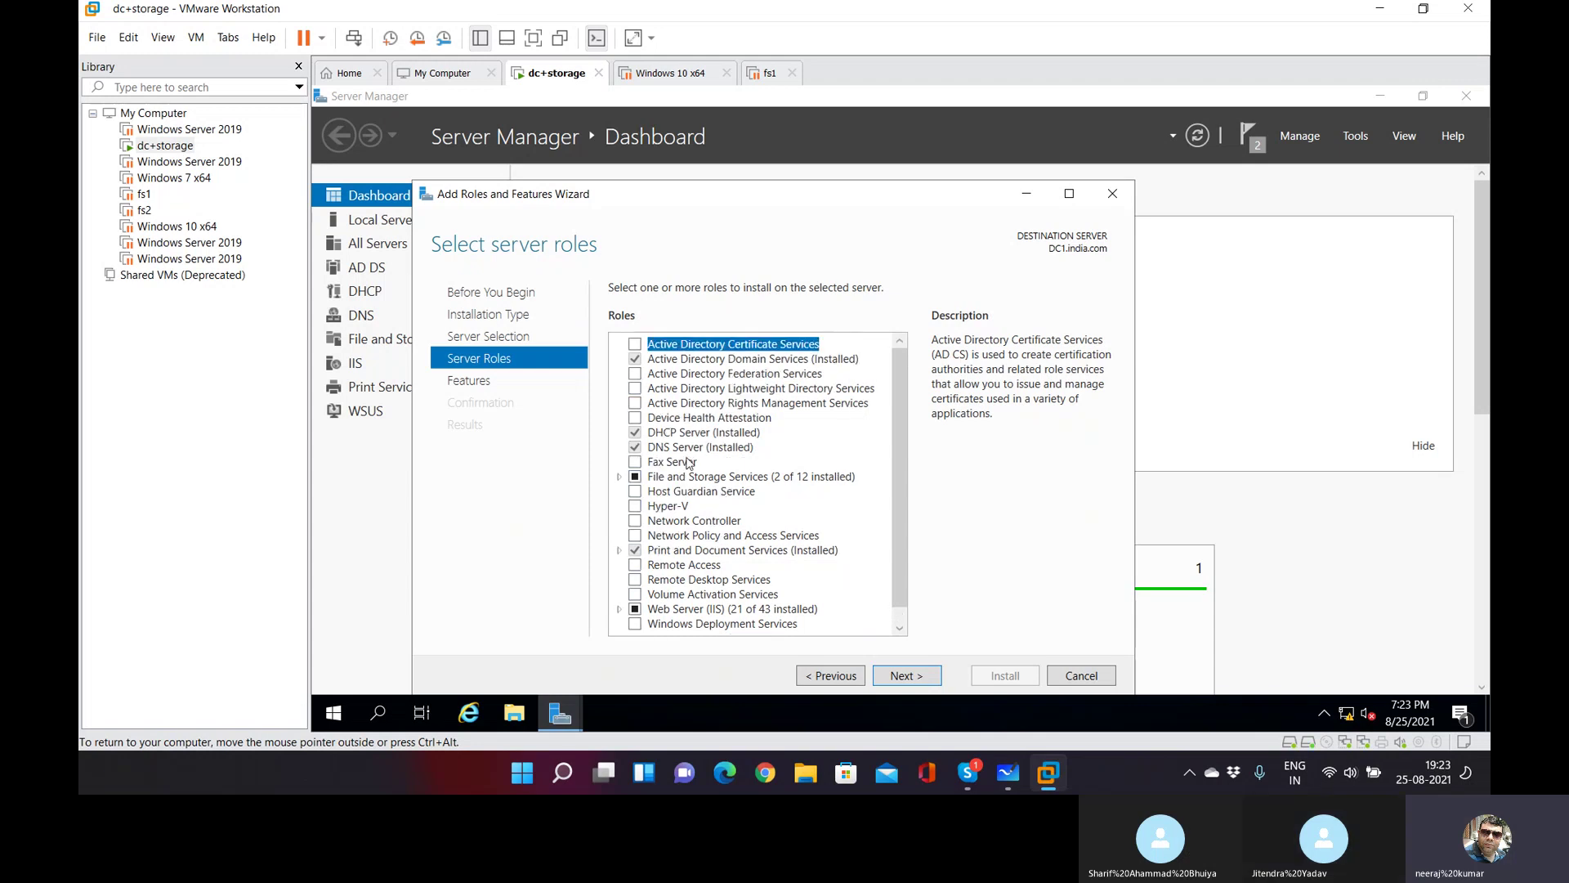
{"action": "scroll", "coordinate": [693, 526], "scroll_direction": "down", "scroll_amount": 1}
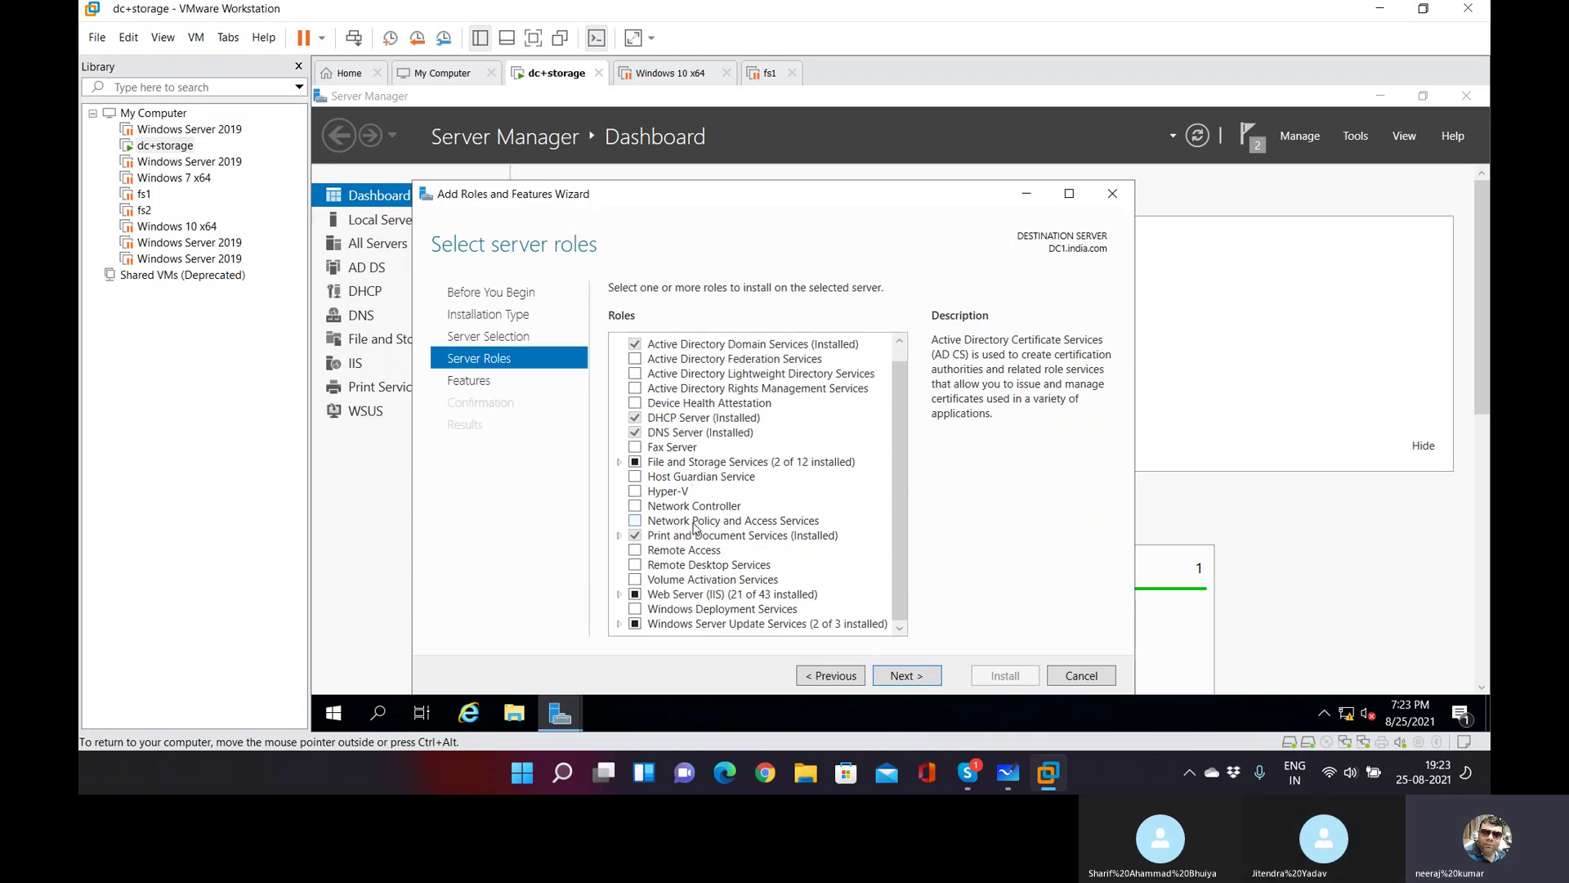
{"action": "left_click", "coordinate": [931, 677]}
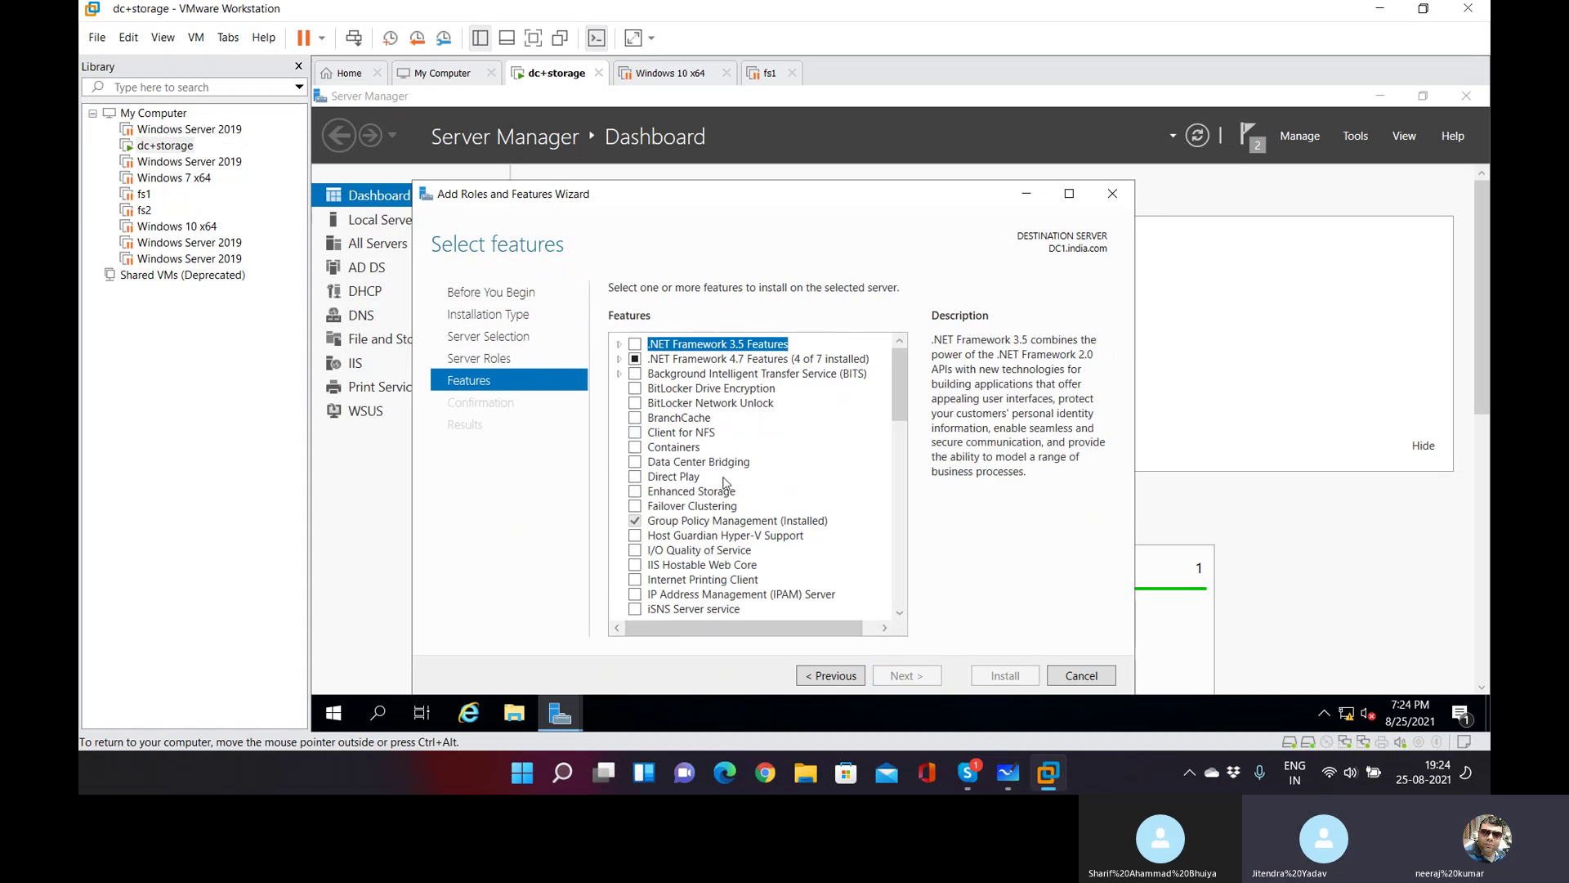
Select the Windows Server Backup feature, install it on the server and close the wizard when installation completes.
{"action": "scroll", "coordinate": [723, 482], "scroll_direction": "down", "scroll_amount": 5}
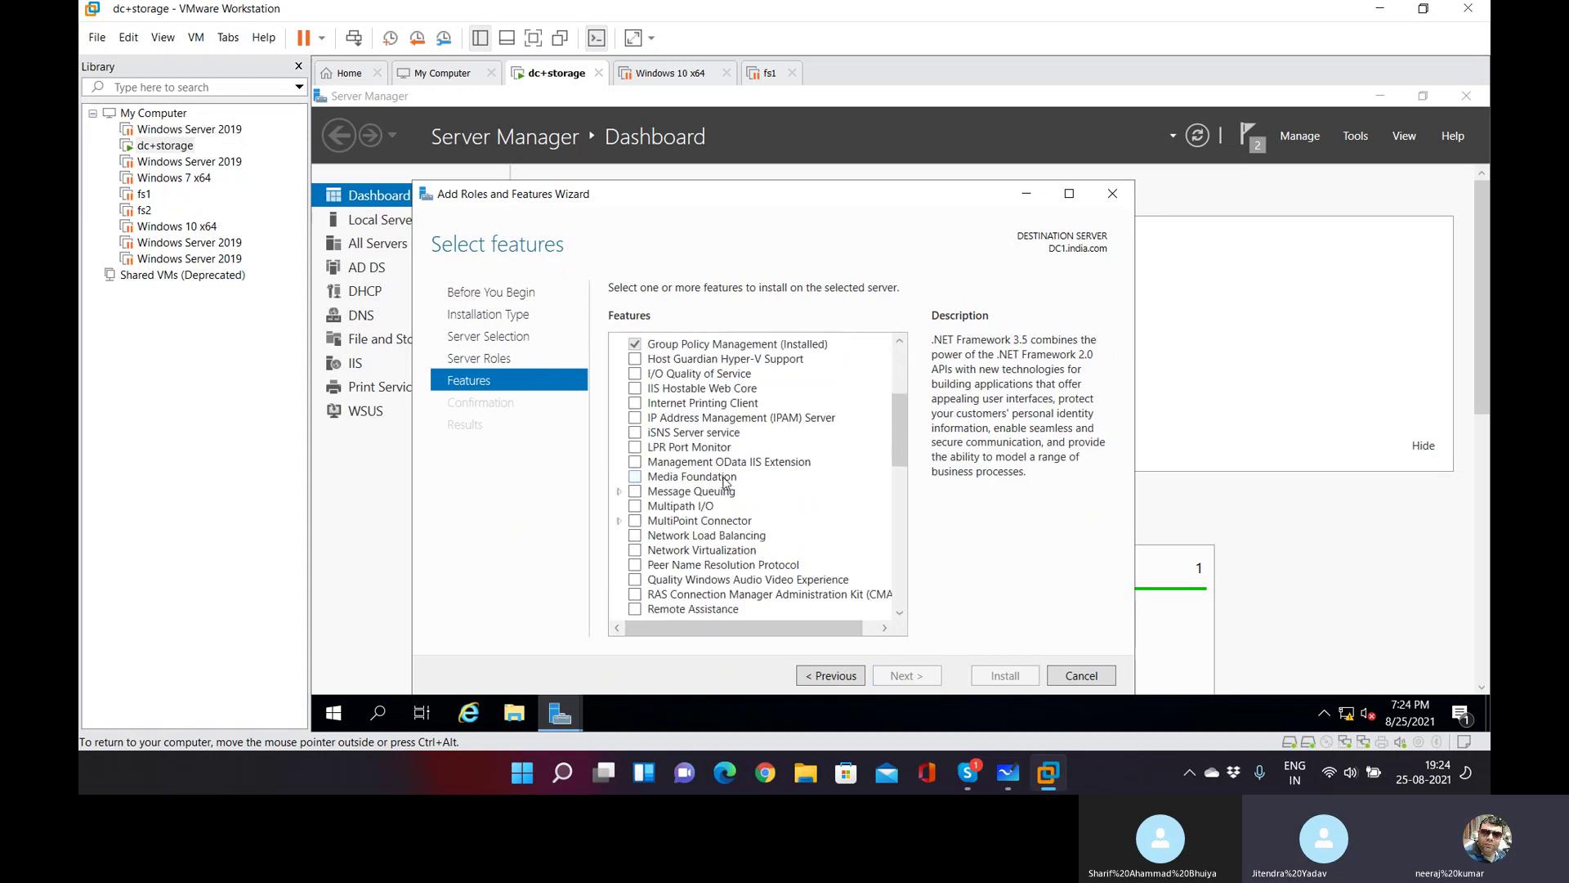
{"action": "scroll", "coordinate": [723, 482], "scroll_direction": "down", "scroll_amount": 6}
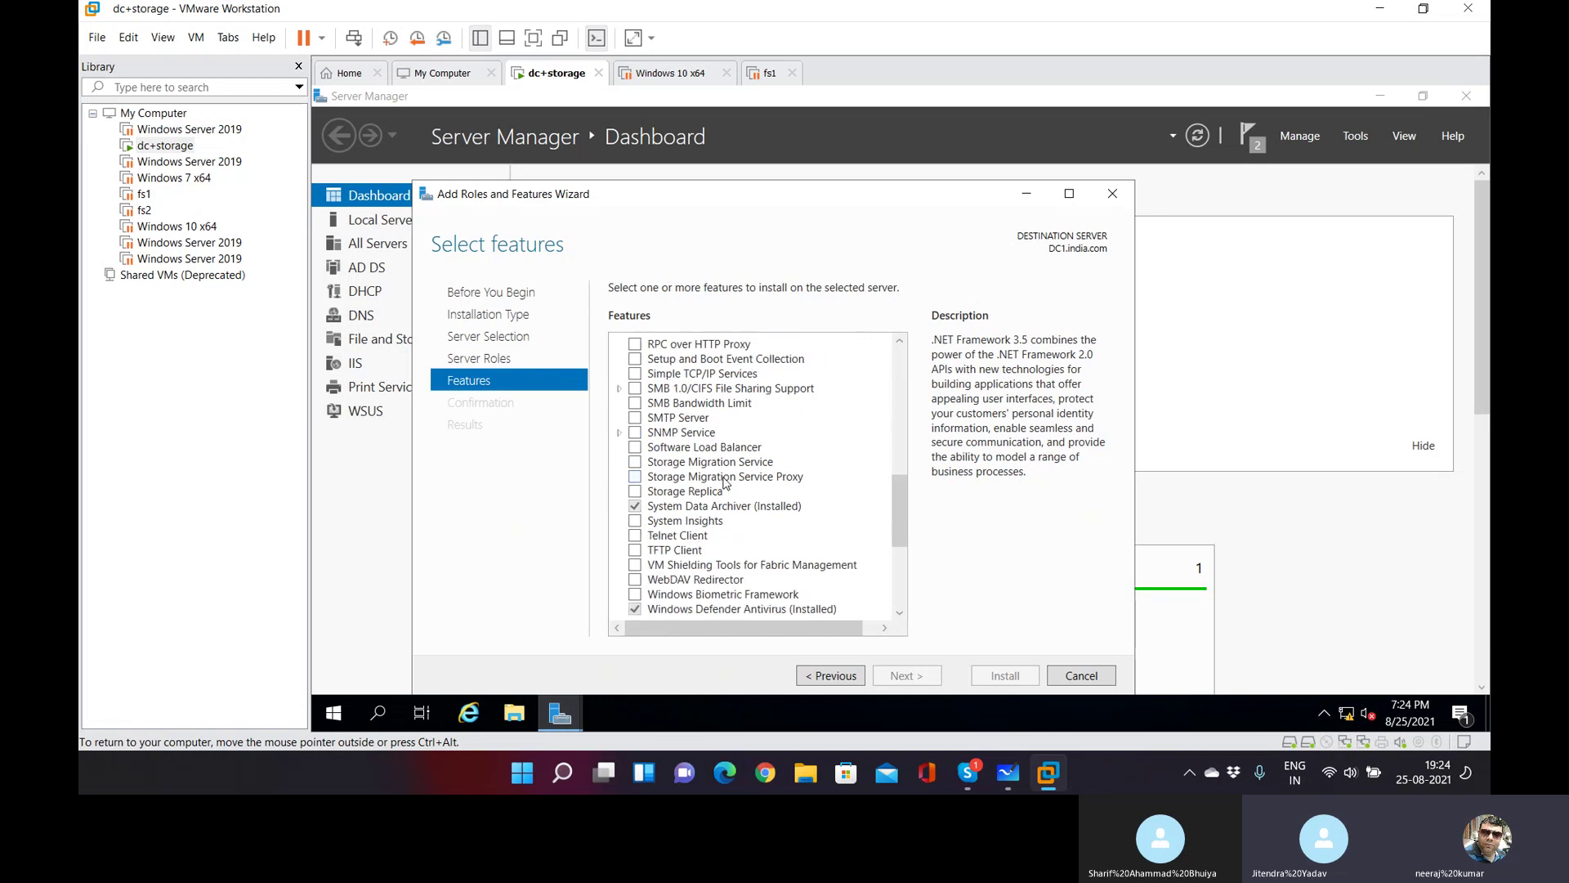
{"action": "scroll", "coordinate": [723, 483], "scroll_direction": "down", "scroll_amount": 3}
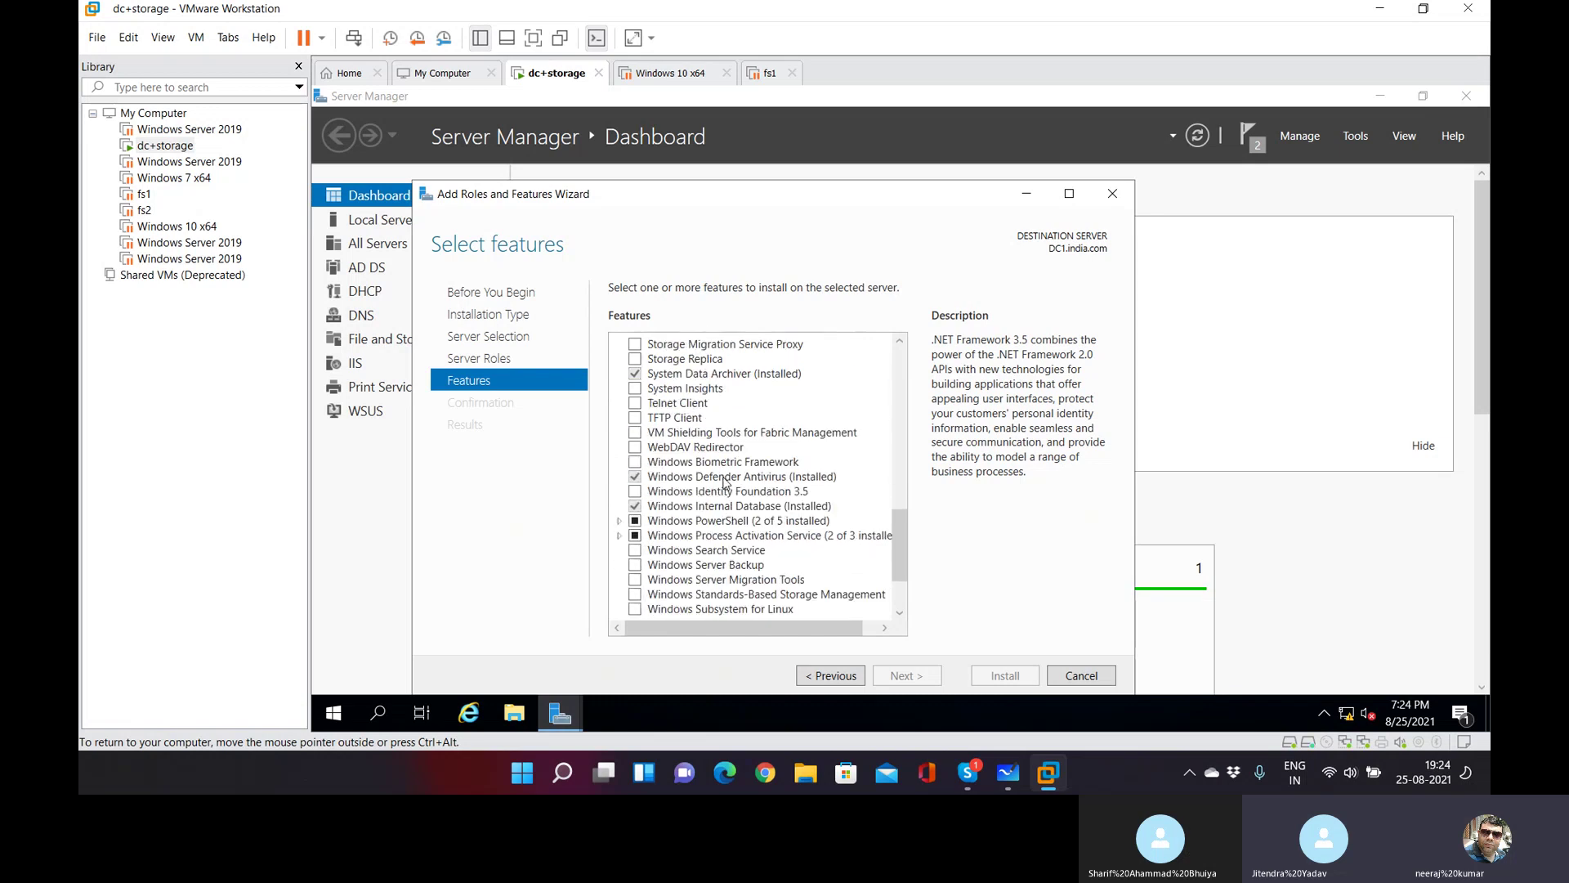
{"action": "left_click", "coordinate": [740, 566]}
{"action": "left_click", "coordinate": [635, 565]}
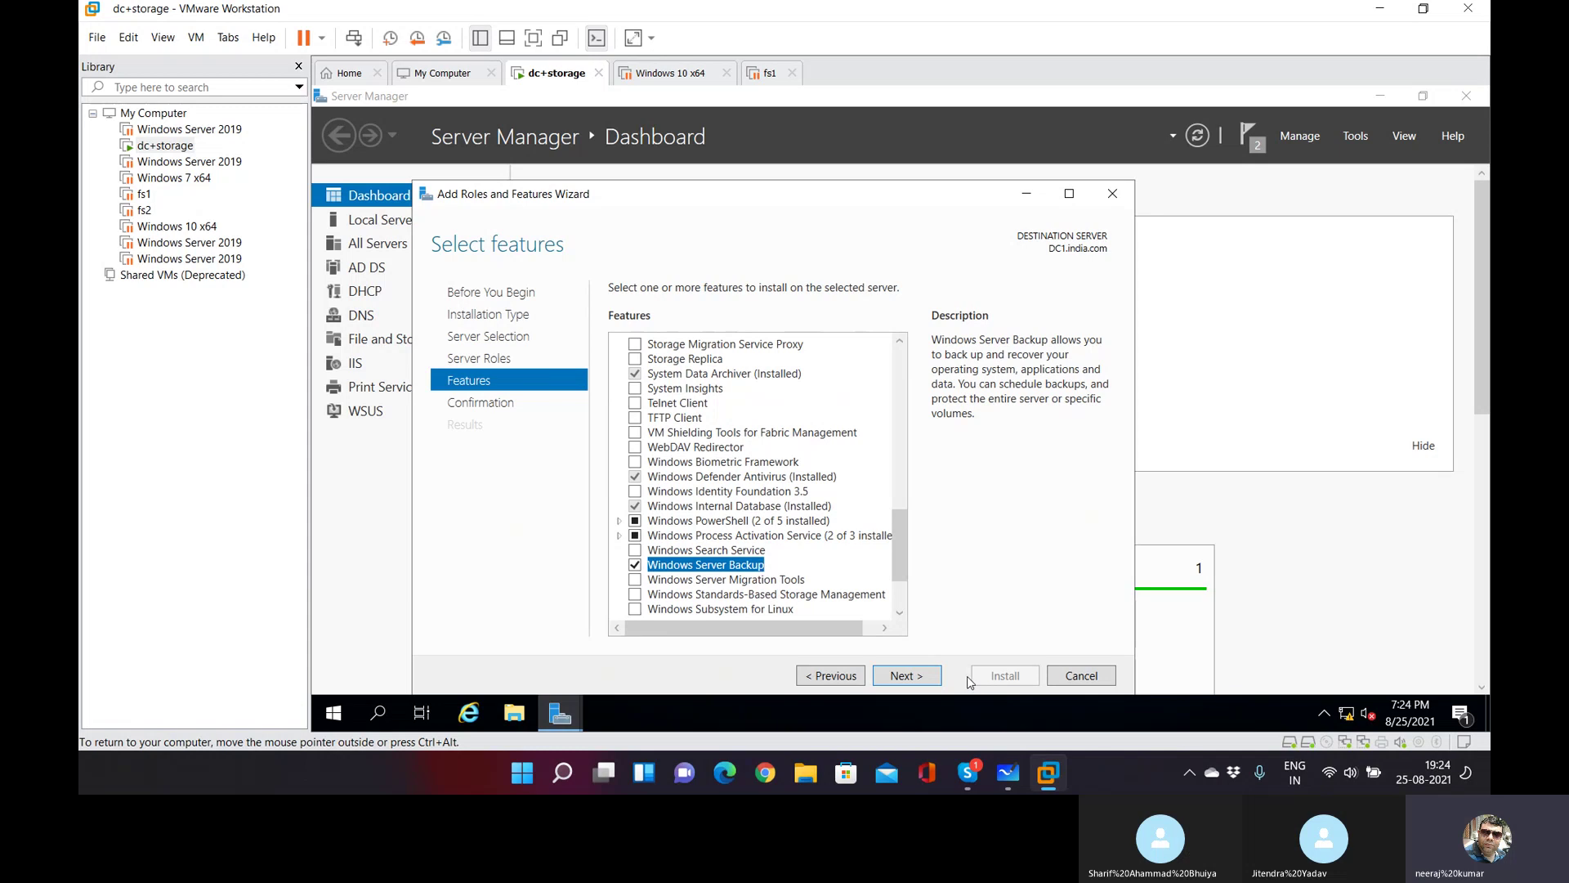
{"action": "left_click", "coordinate": [937, 679]}
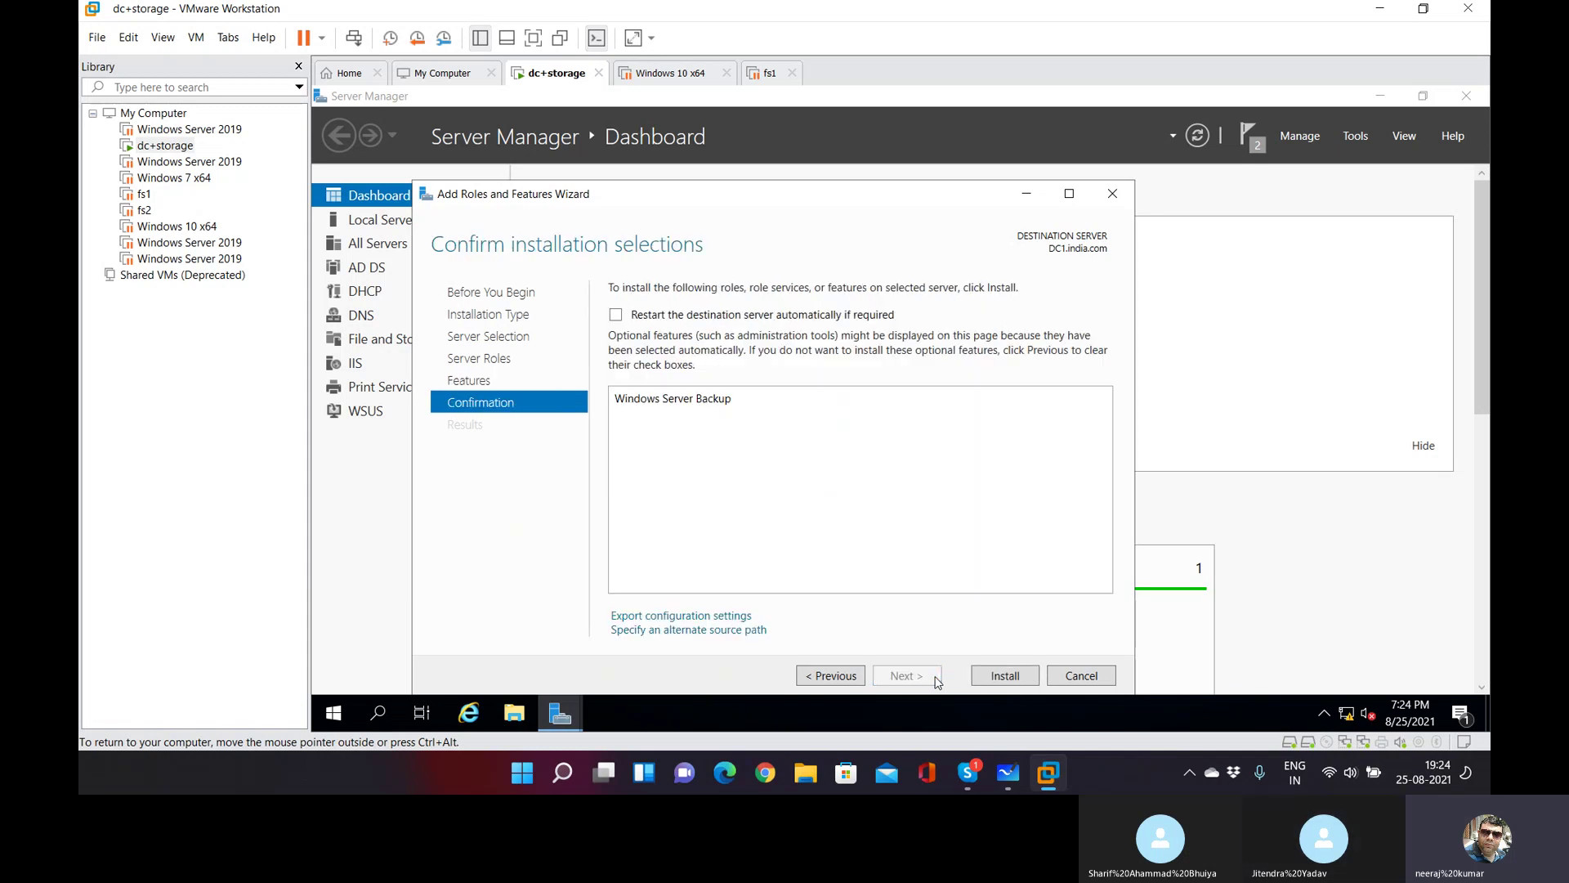
{"action": "left_click", "coordinate": [1013, 689]}
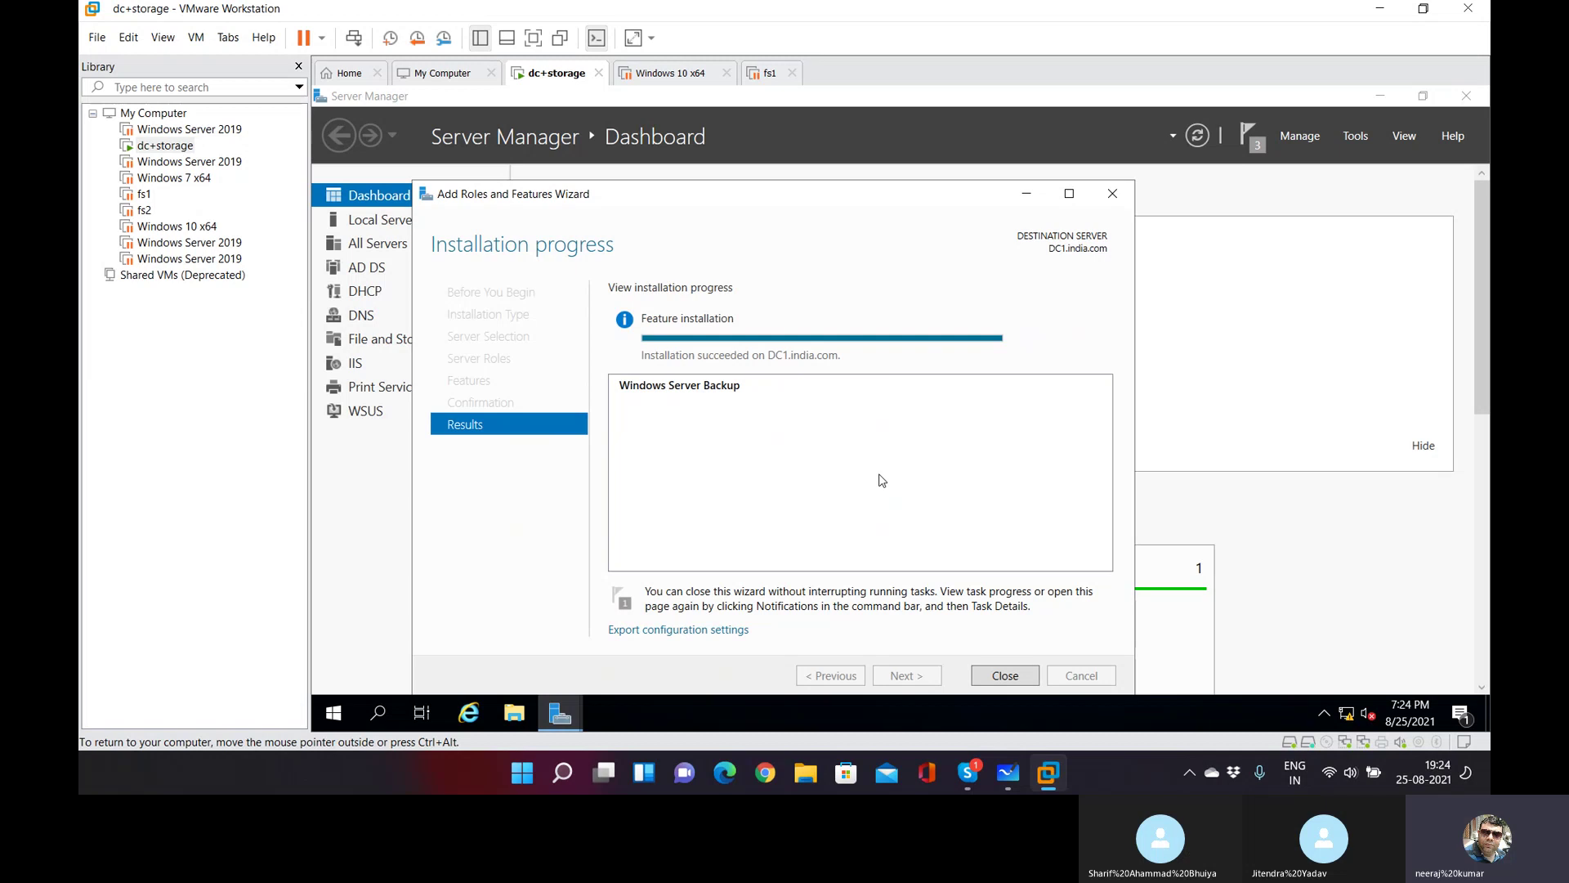
{"action": "left_click", "coordinate": [1020, 675]}
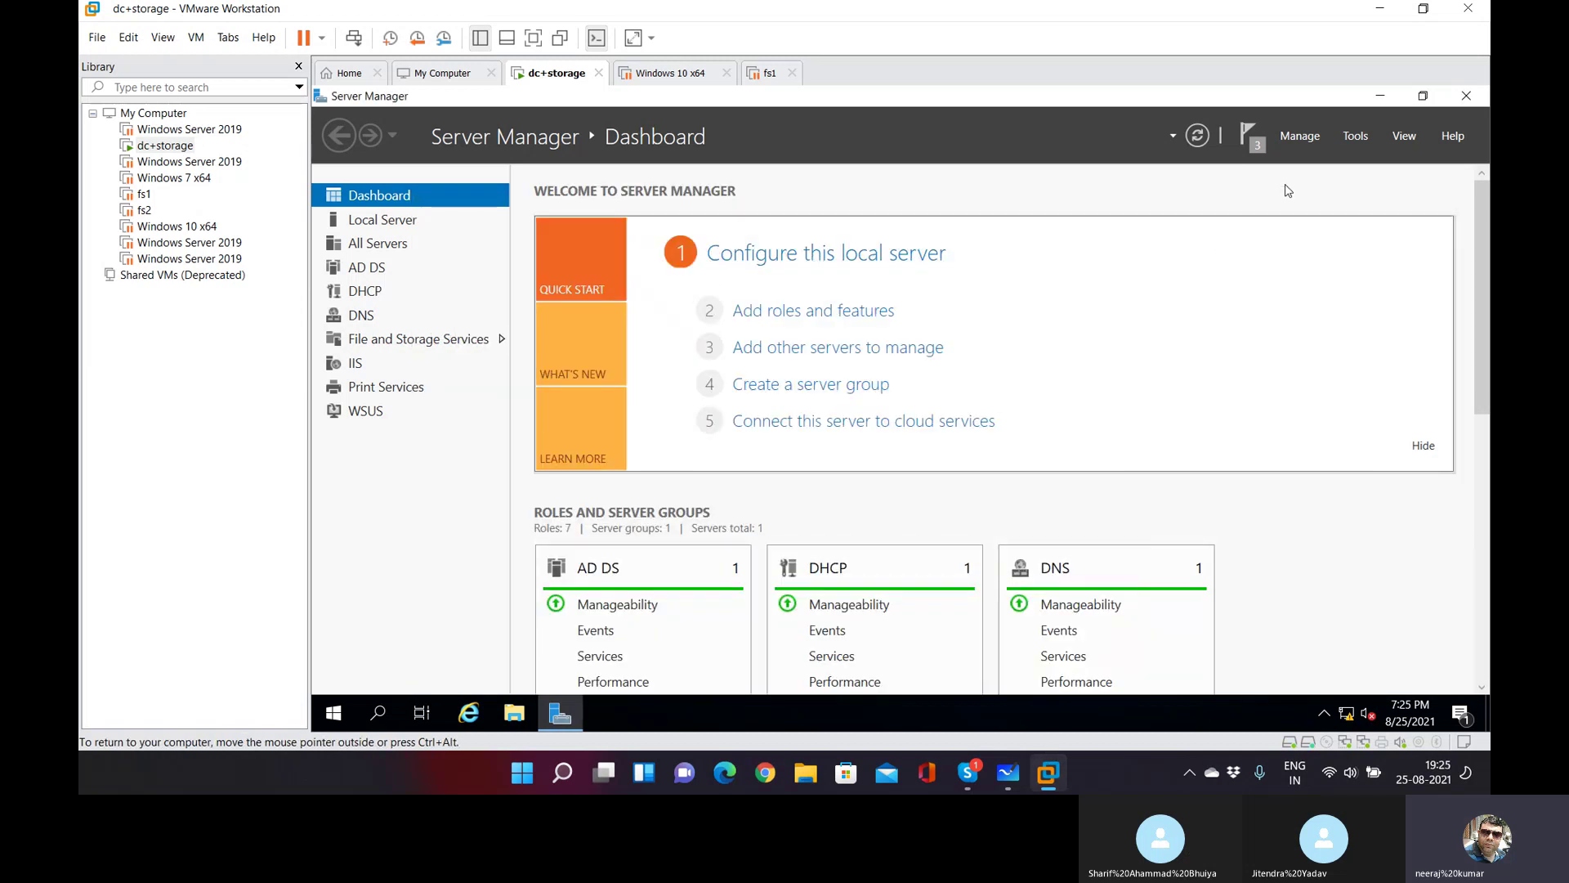
Reopen the Windows Server Backup console, switch the virtual machine to full screen and show the Local Backup page.
{"action": "left_click", "coordinate": [1350, 137]}
{"action": "scroll", "coordinate": [1314, 678], "scroll_direction": "down", "scroll_amount": 1}
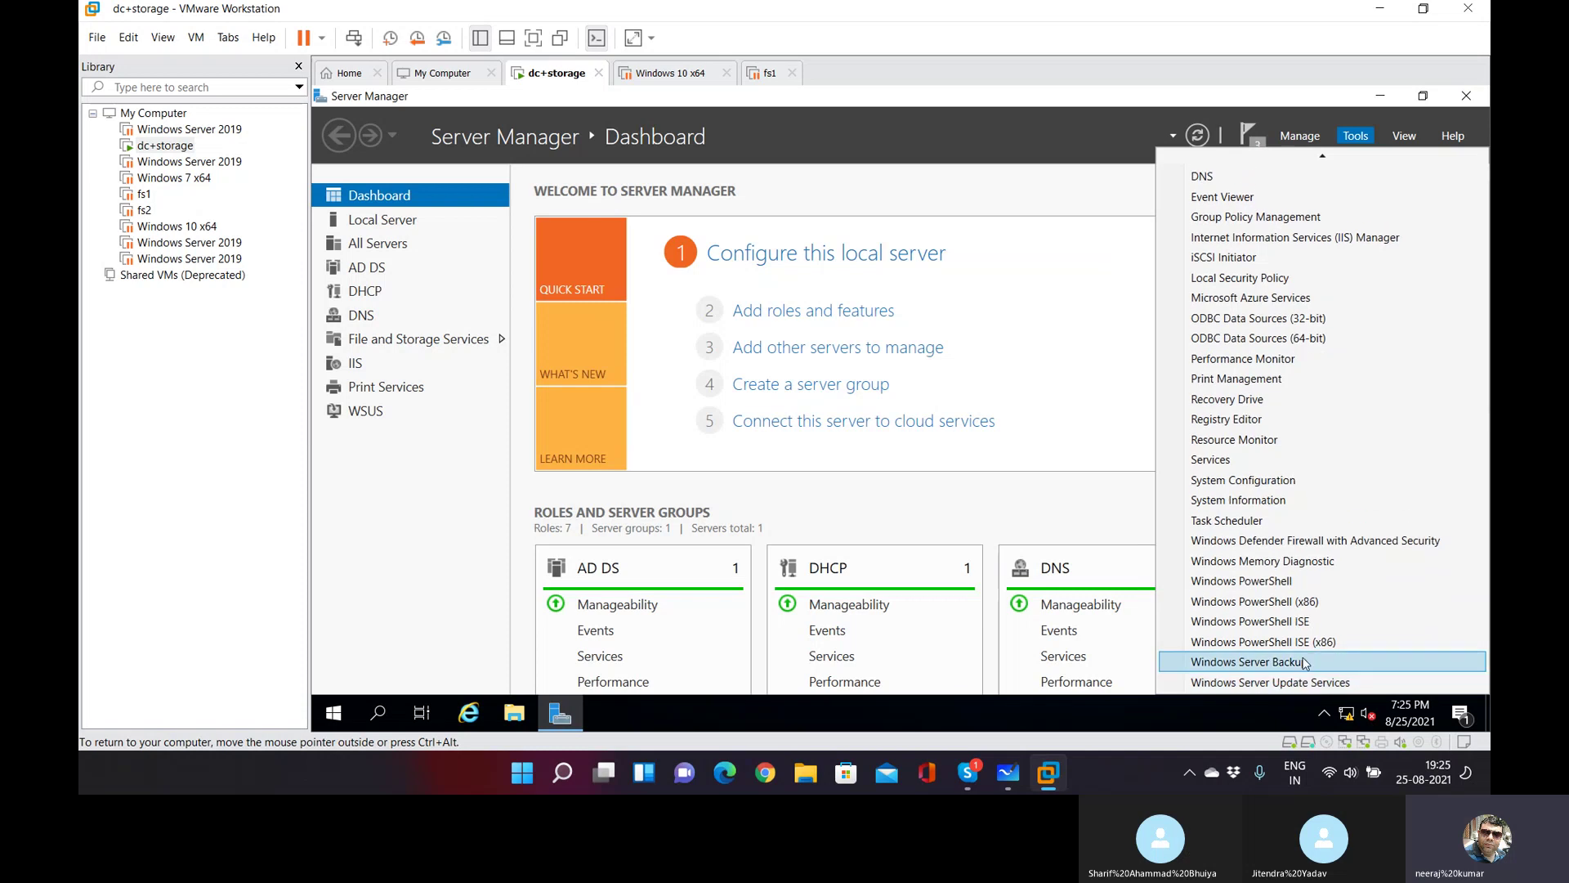
{"action": "left_click", "coordinate": [1305, 665]}
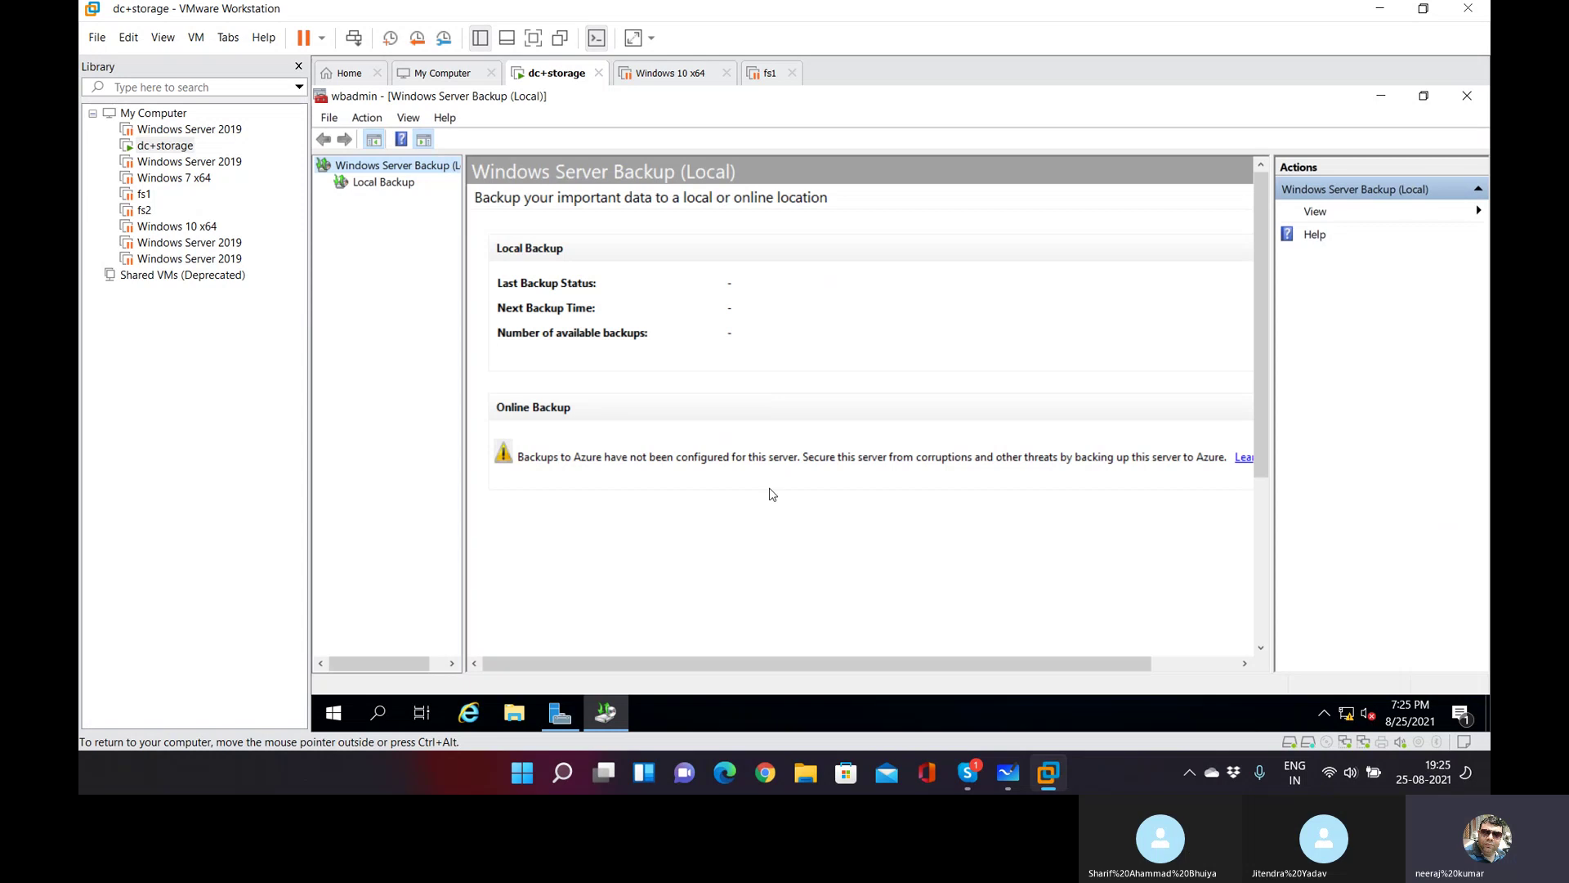
{"action": "left_click", "coordinate": [533, 38]}
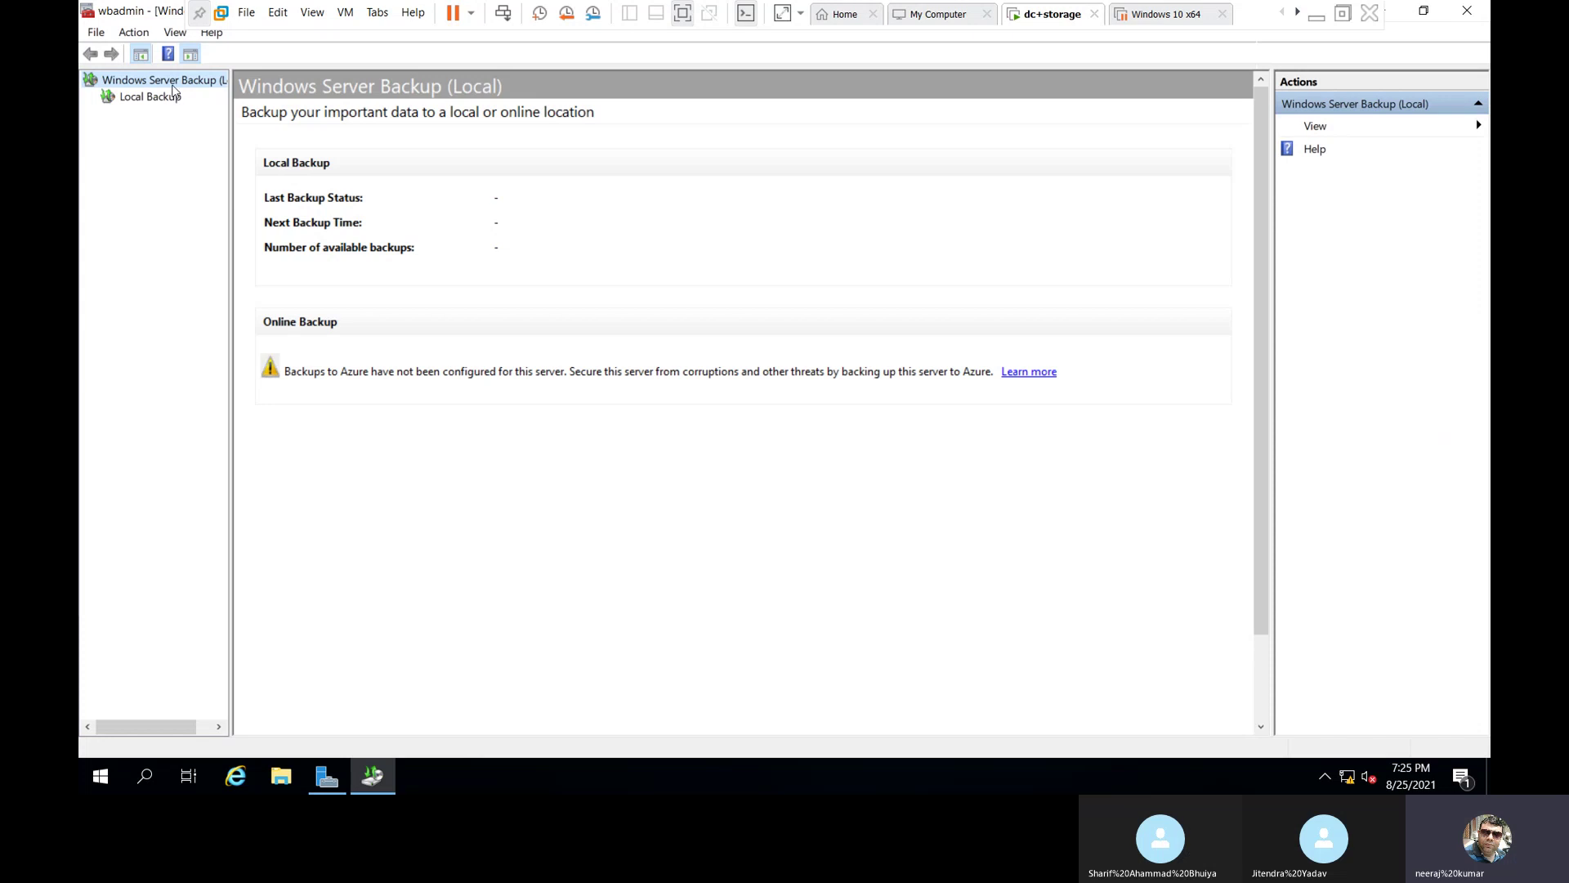
{"action": "left_click", "coordinate": [170, 102]}
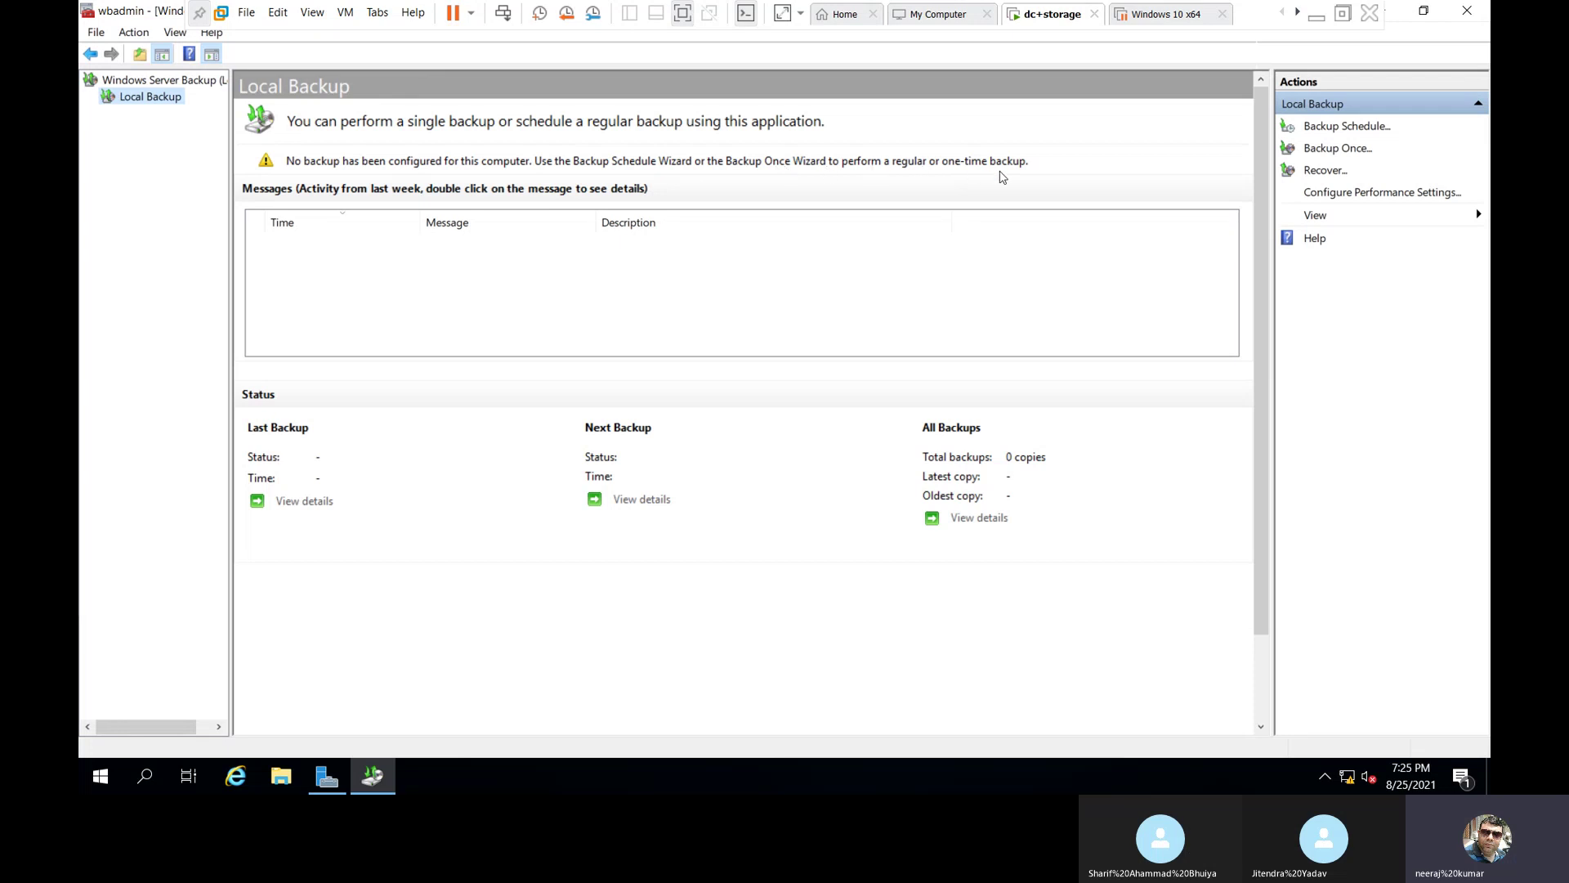
Start a one-time backup using different options, choose the Full server (recommended) configuration and continue to the destination type.
{"action": "left_click", "coordinate": [1320, 149]}
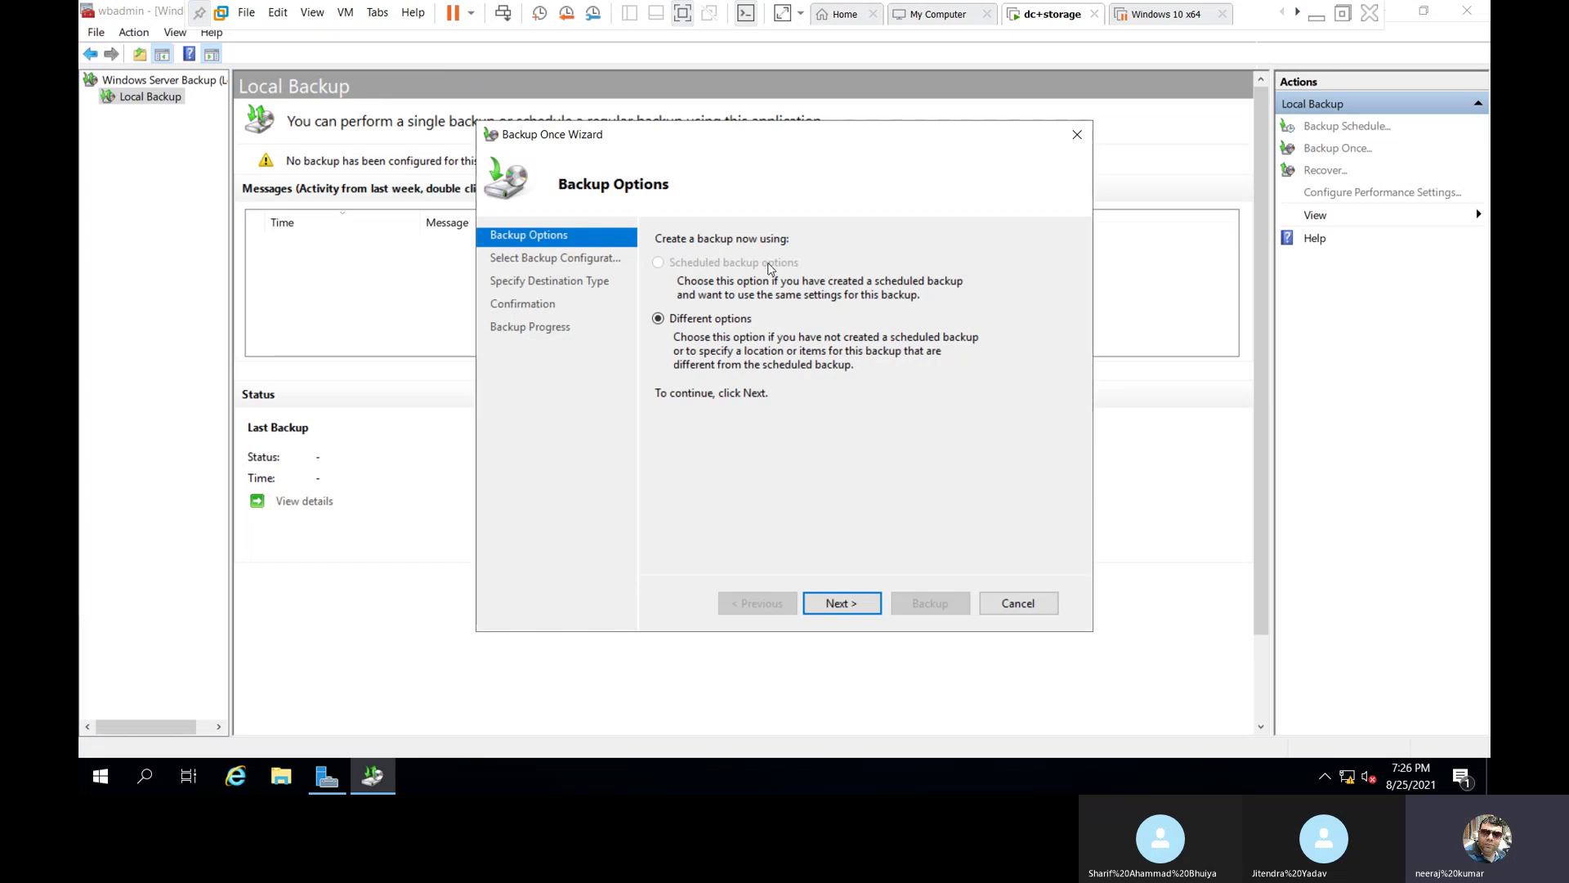
{"action": "left_click", "coordinate": [841, 605]}
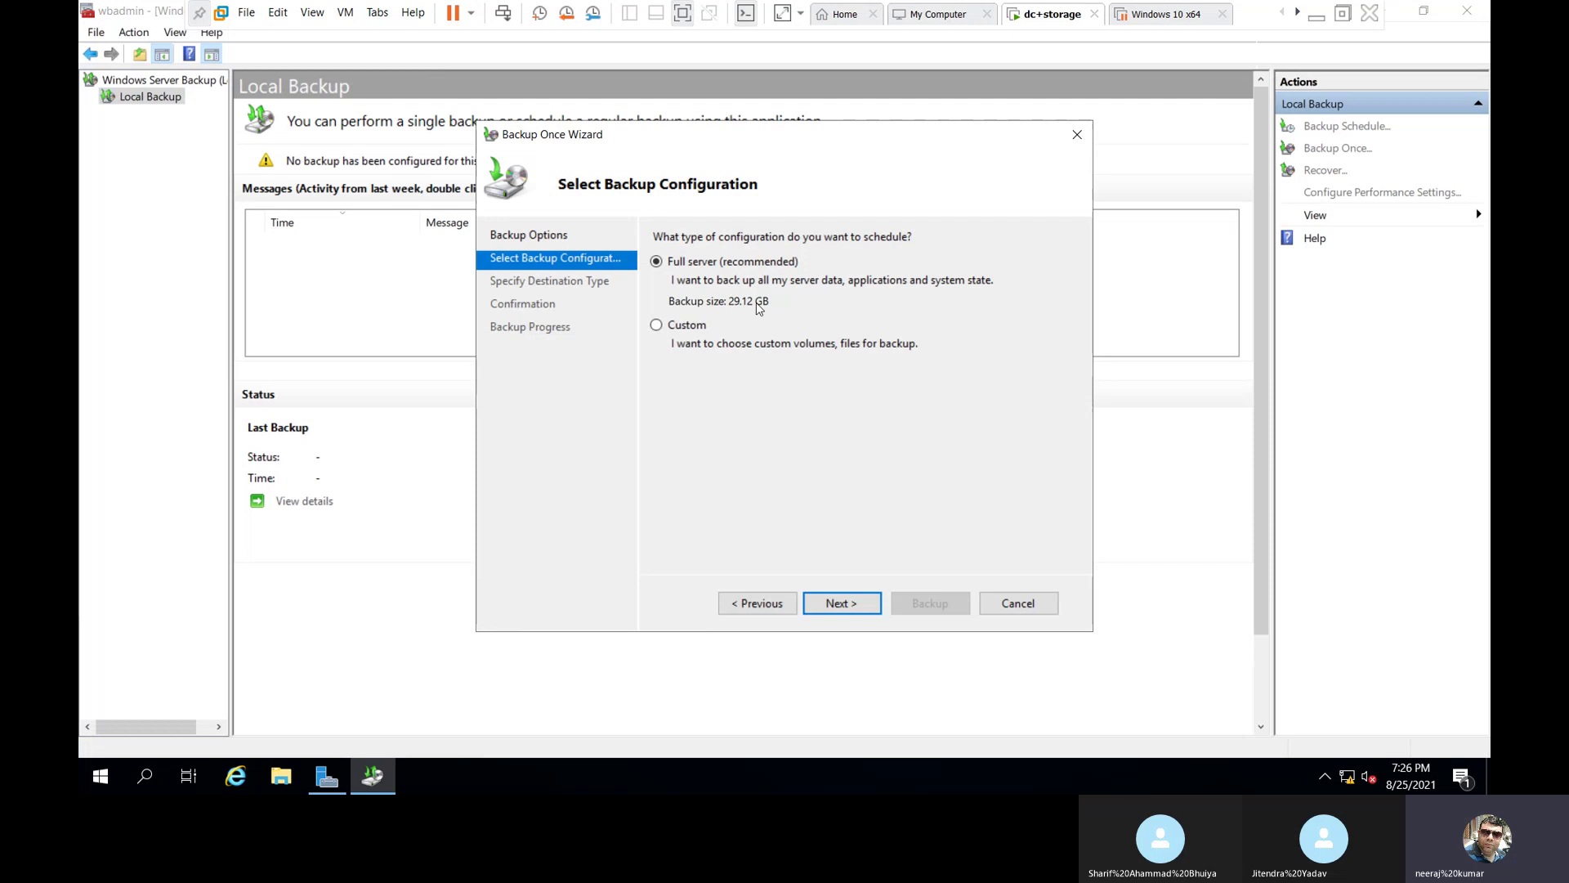
{"action": "left_click", "coordinate": [857, 606]}
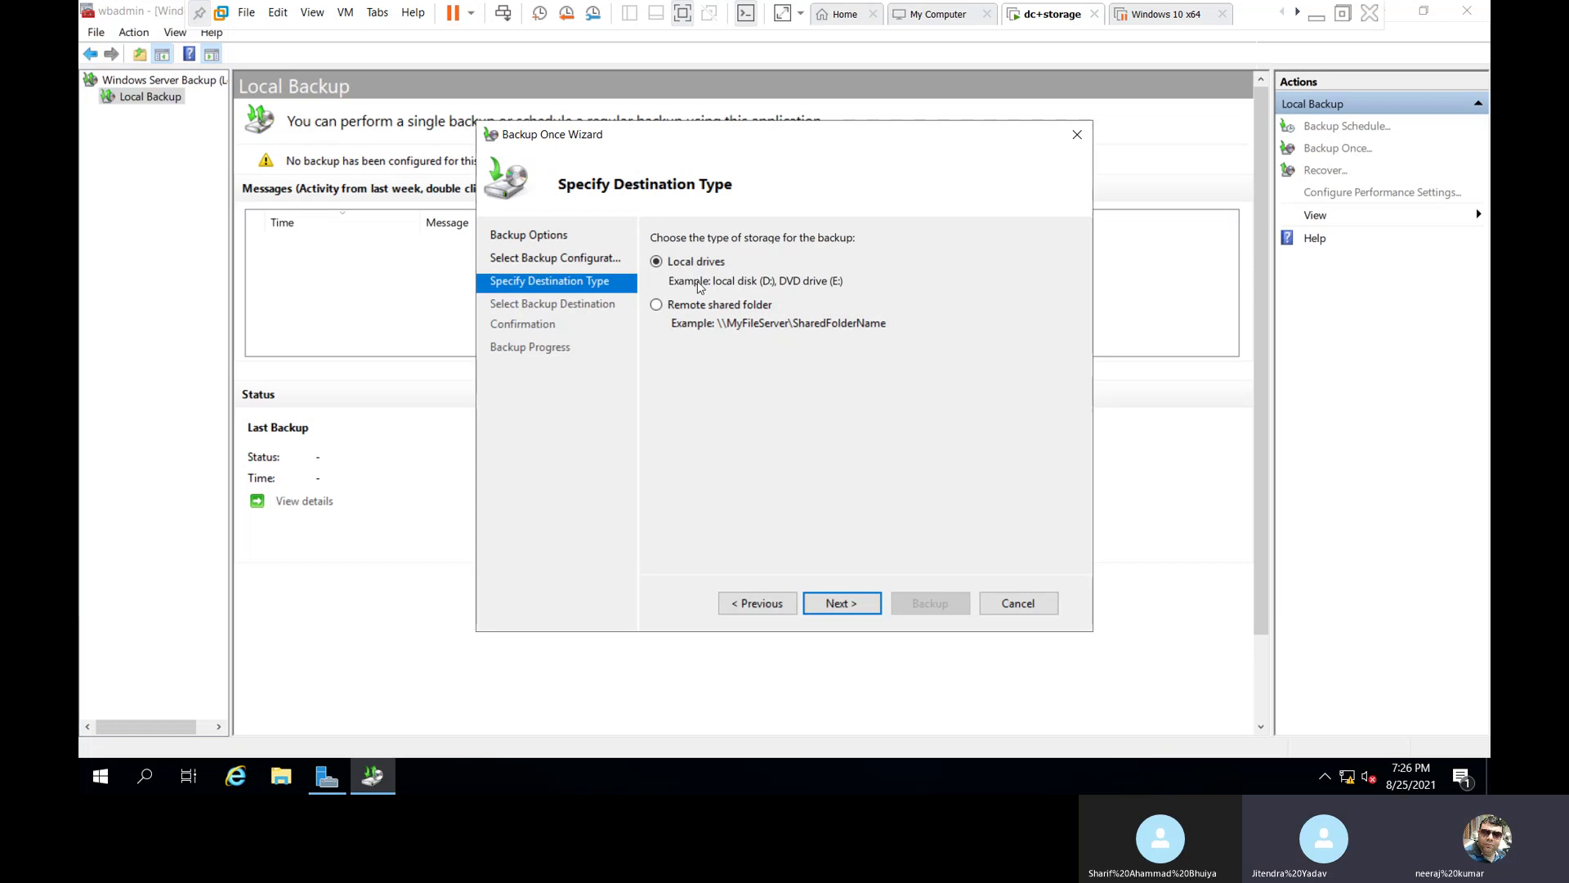
Keep local drives as the storage type, choose wsus (E:) as the backup destination and exclude that volume from the backup items.
{"action": "left_click", "coordinate": [844, 603]}
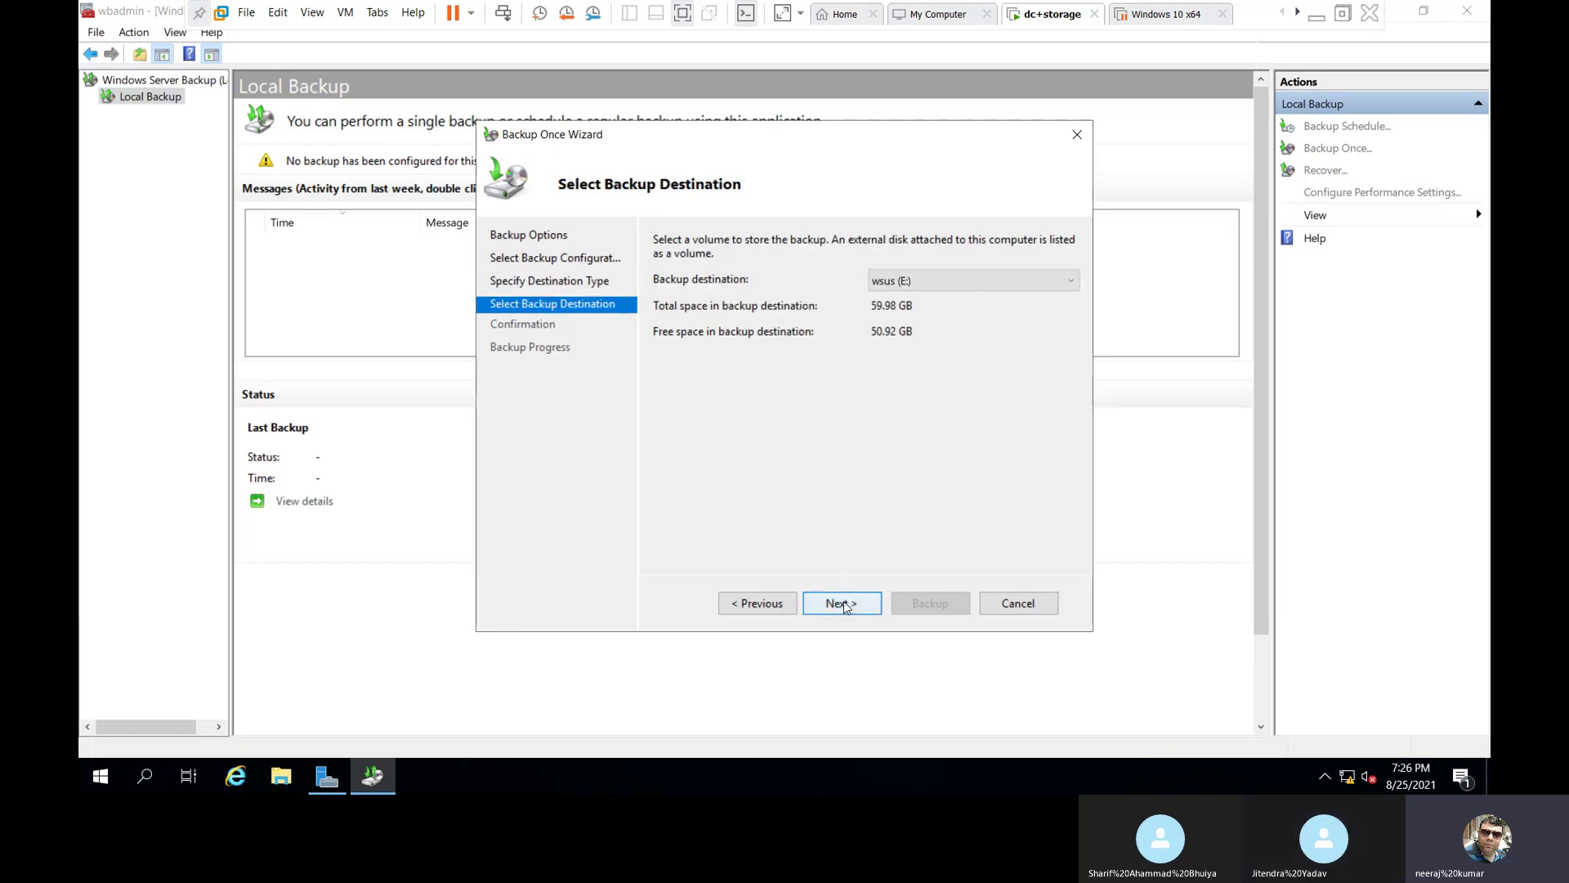
{"action": "left_click", "coordinate": [954, 280]}
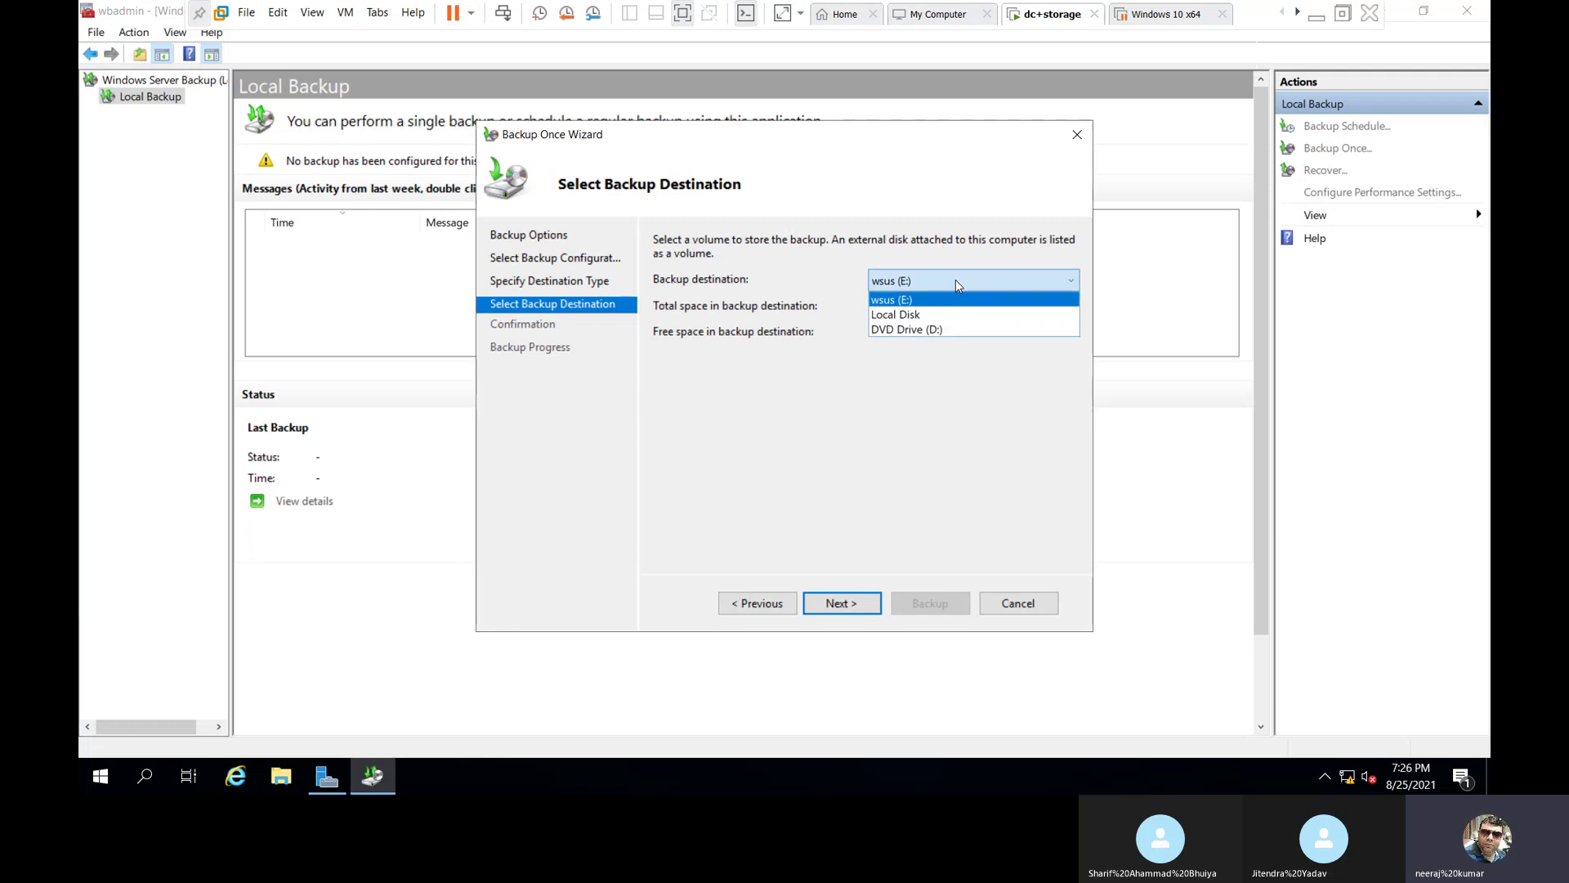
{"action": "left_click", "coordinate": [954, 280]}
{"action": "left_click", "coordinate": [954, 280]}
{"action": "left_click", "coordinate": [954, 280]}
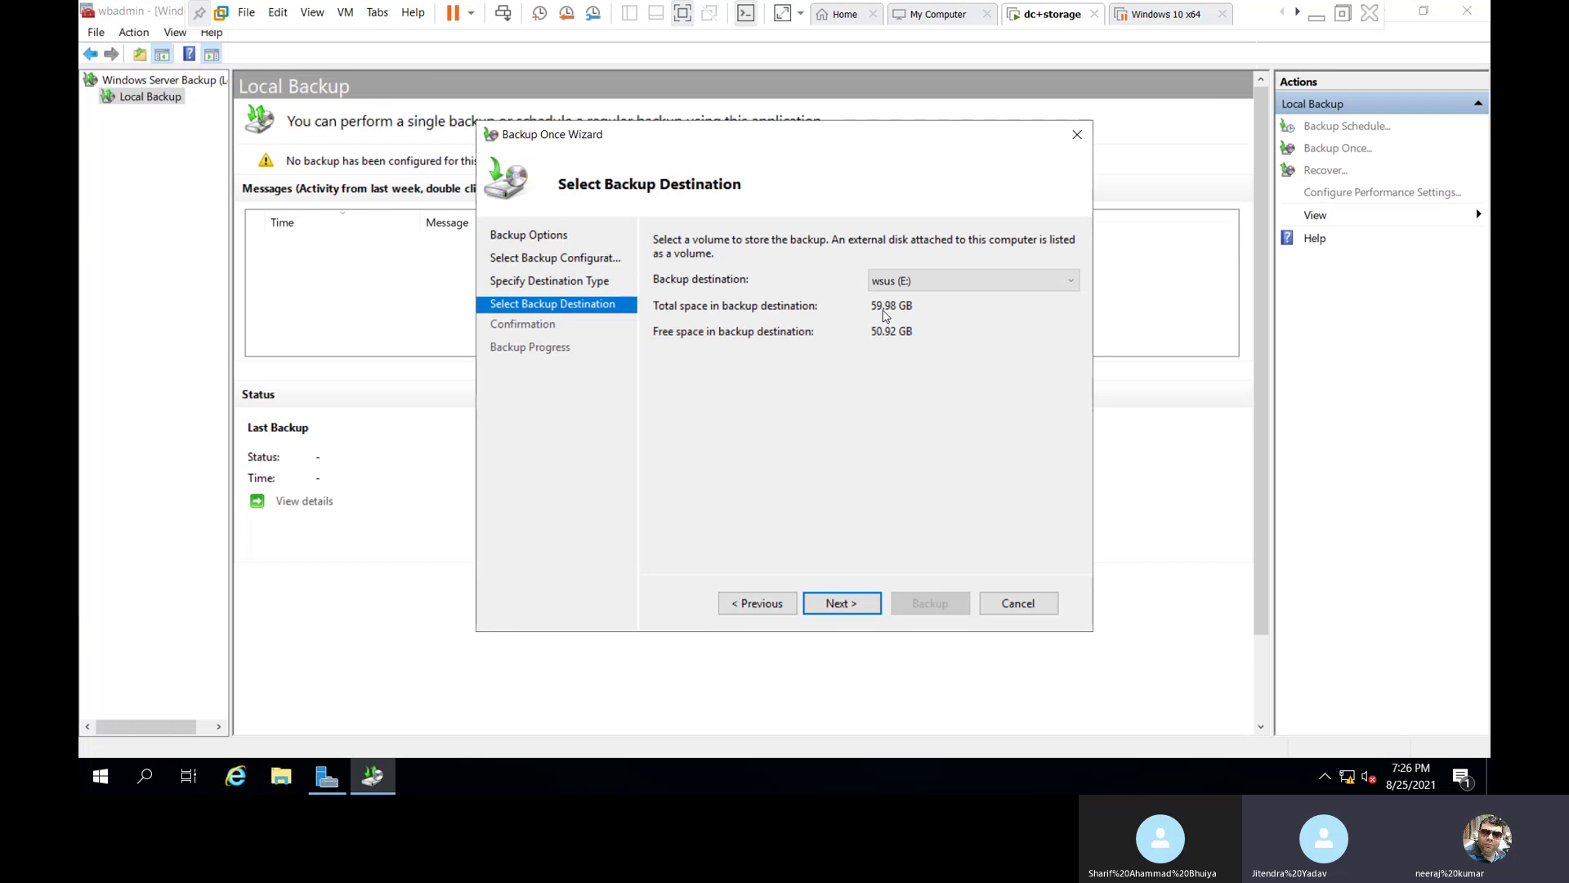
{"action": "left_click", "coordinate": [938, 278]}
{"action": "left_click", "coordinate": [924, 284]}
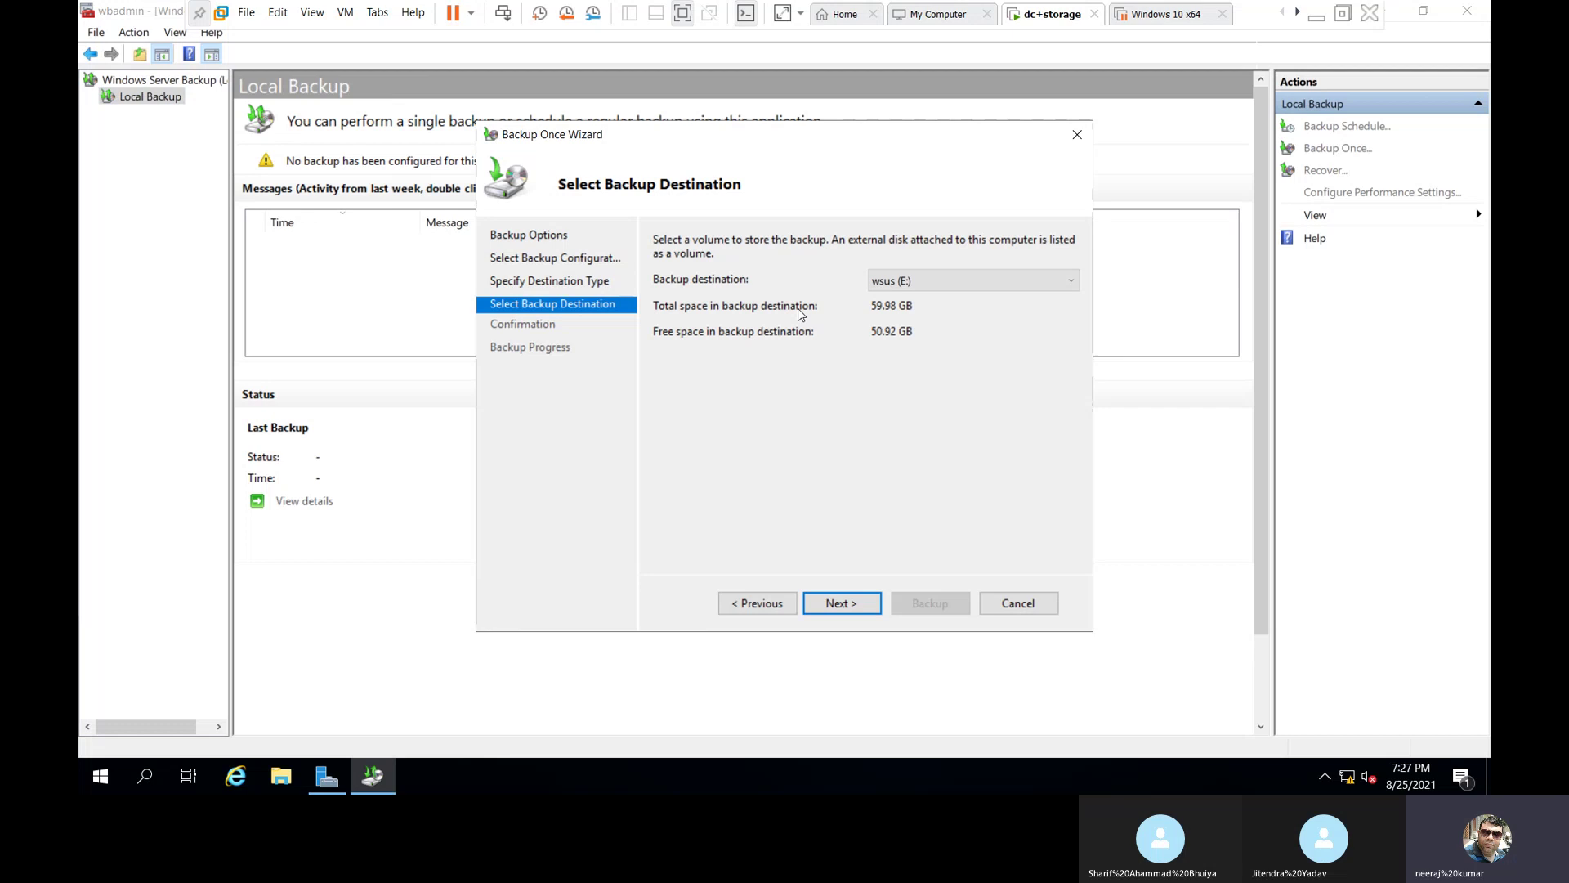
{"action": "left_click", "coordinate": [956, 287]}
{"action": "left_click", "coordinate": [946, 331]}
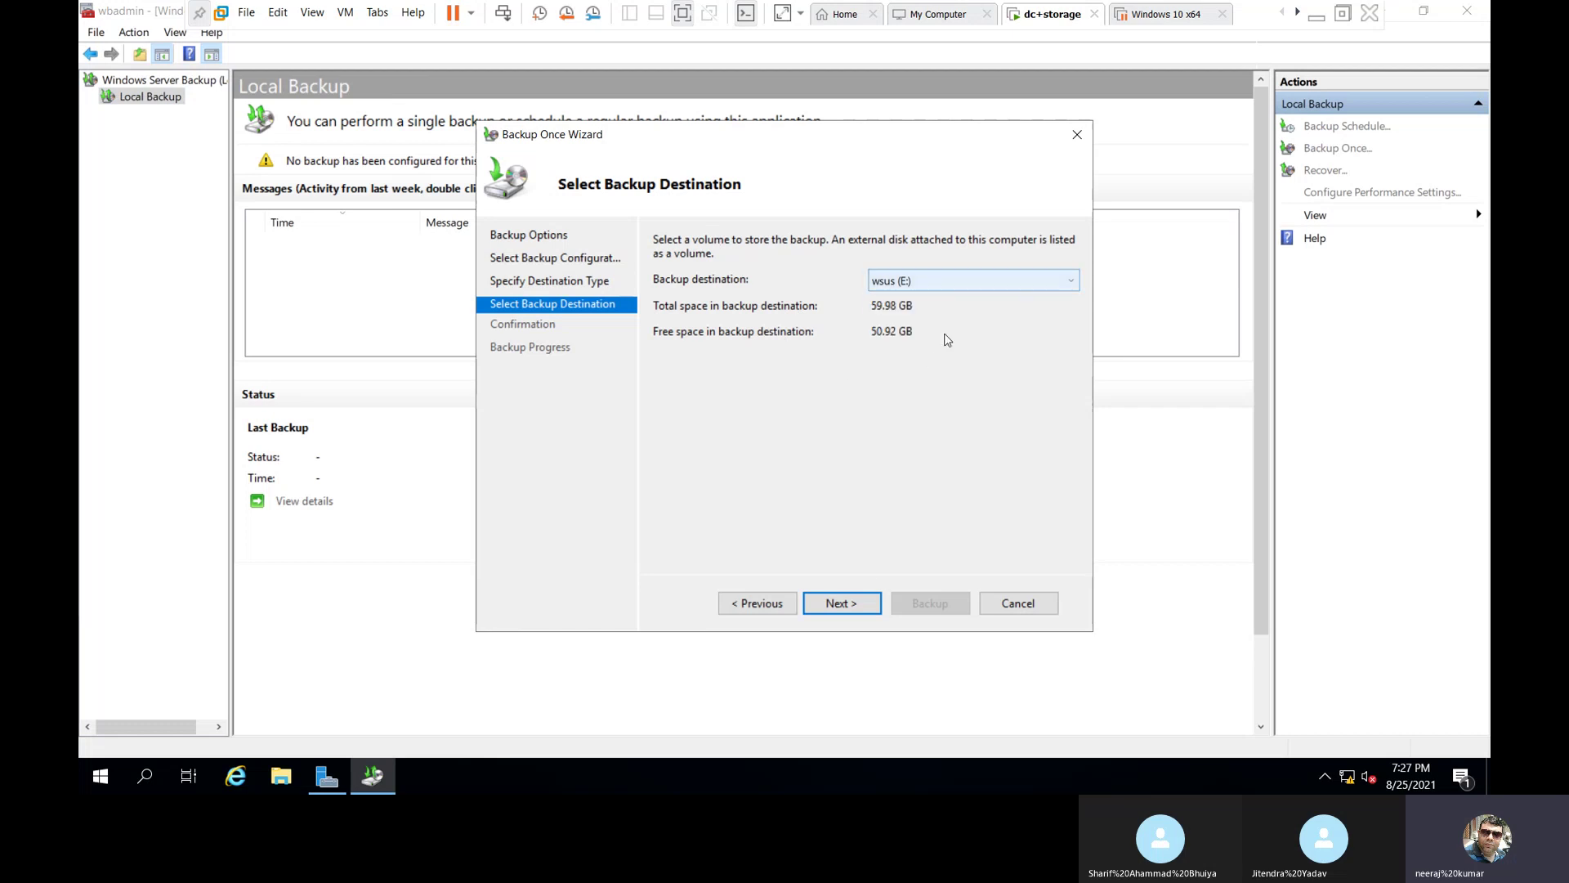
{"action": "left_click", "coordinate": [853, 604]}
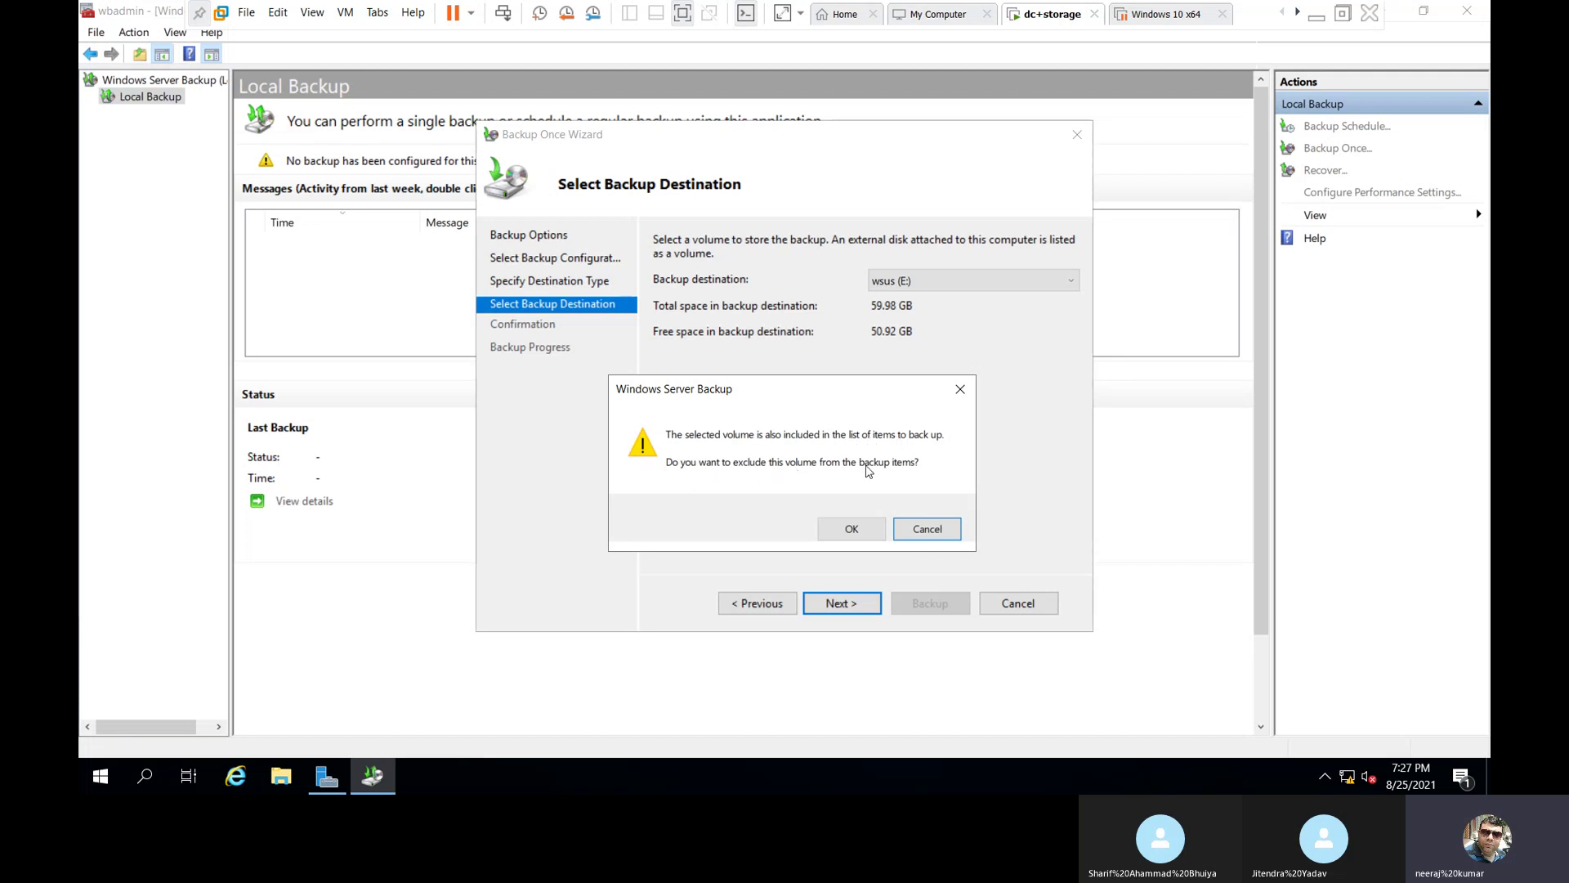
{"action": "left_click", "coordinate": [859, 535]}
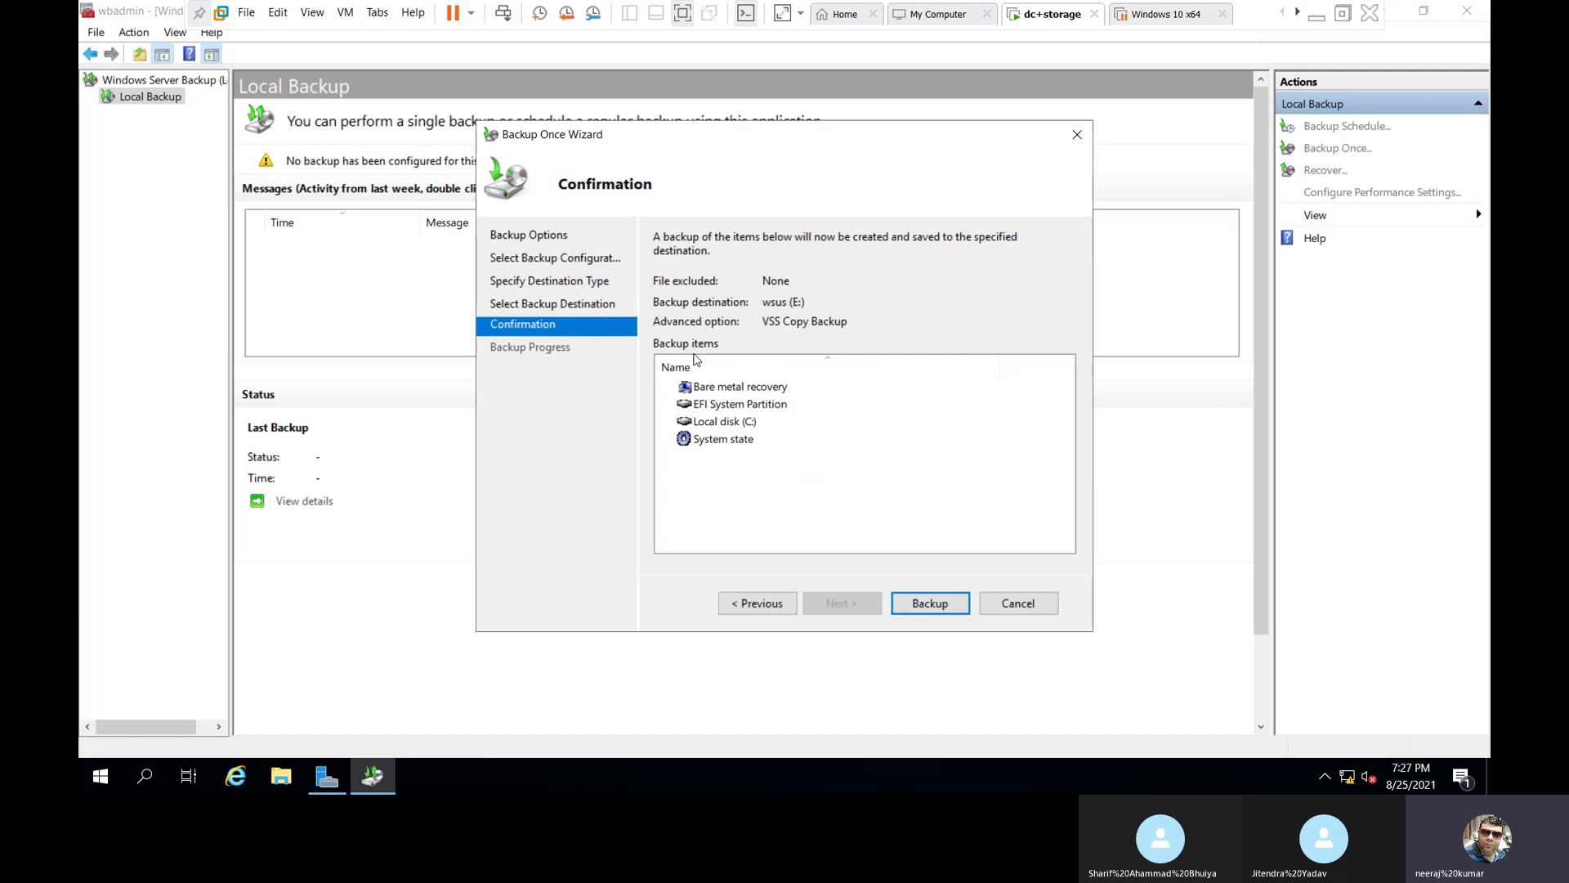
Examine the backup items on the confirmation page: Bare metal recovery, EFI System Partition, Local disk (C:) and System state.
{"action": "left_click", "coordinate": [728, 390]}
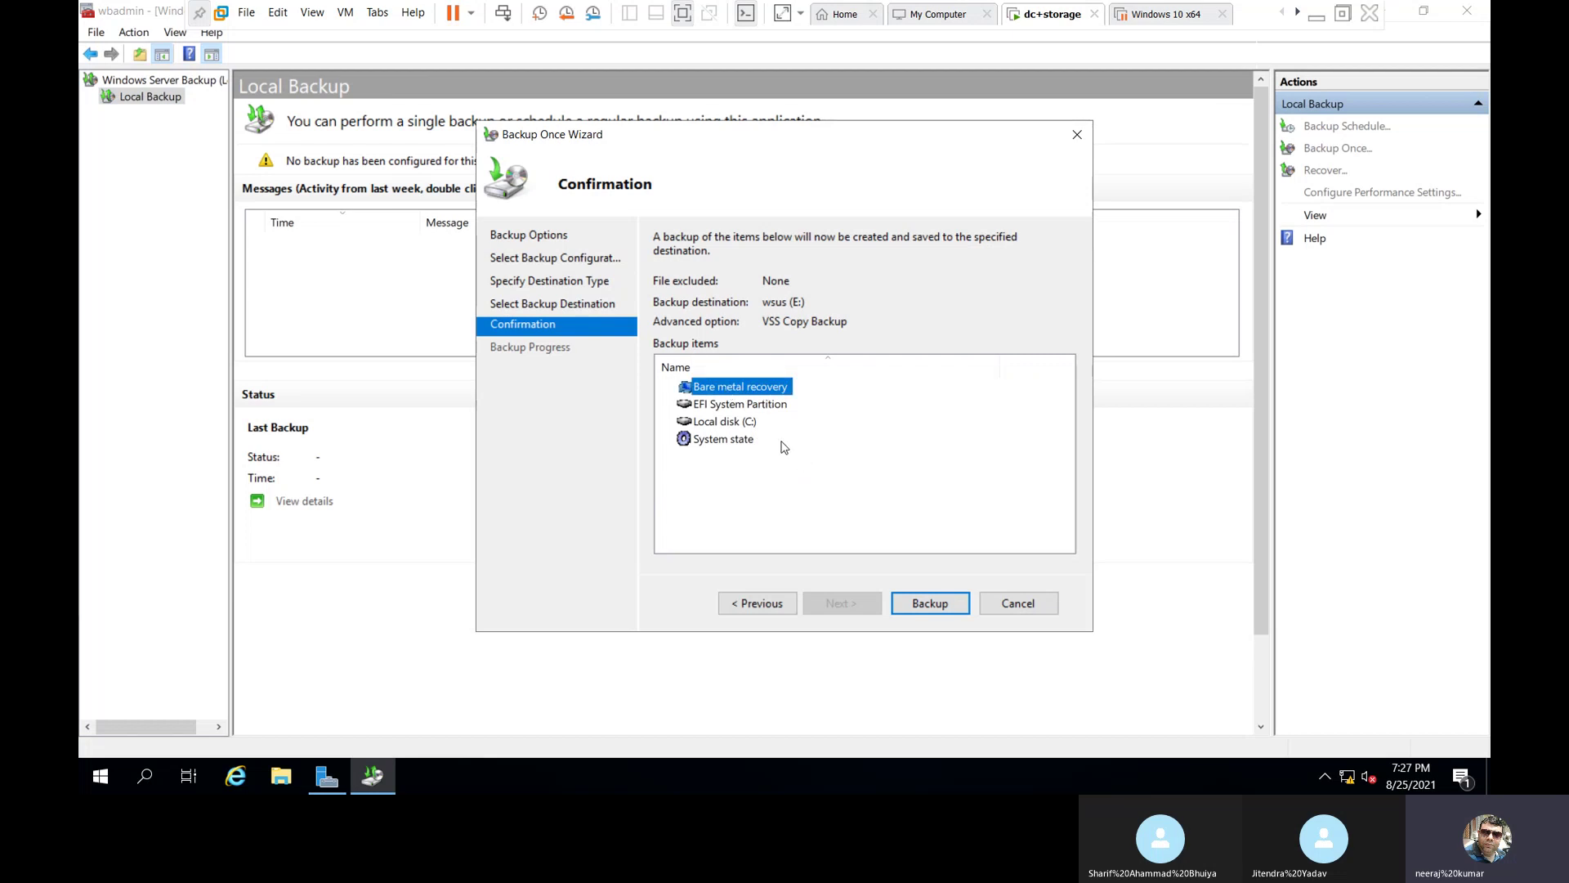
{"action": "left_click", "coordinate": [747, 406]}
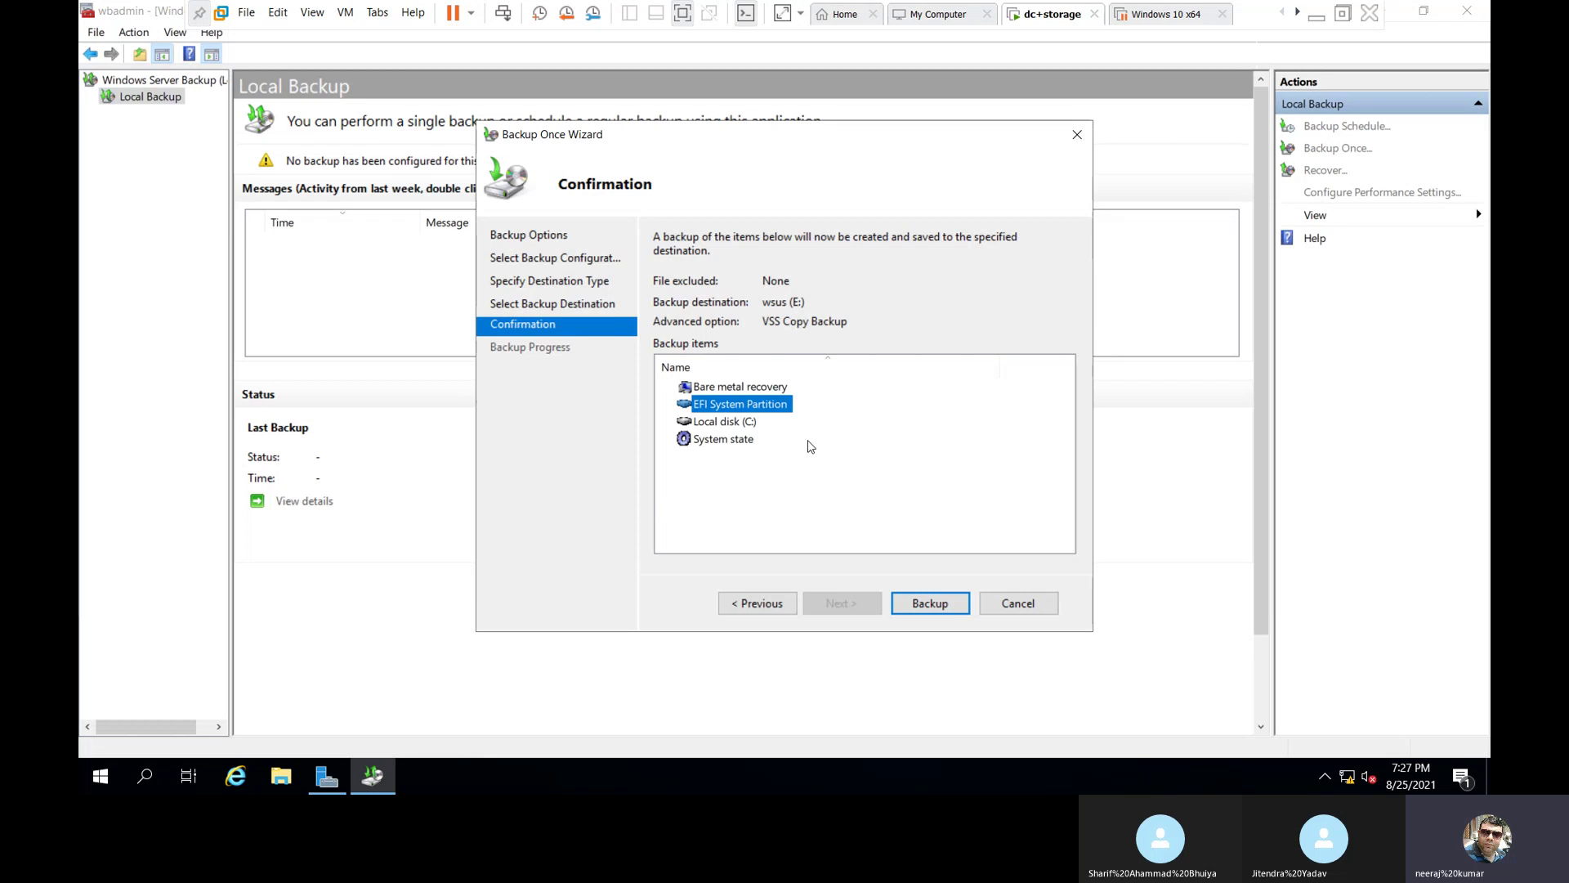
{"action": "left_click", "coordinate": [737, 420]}
{"action": "left_click", "coordinate": [751, 442]}
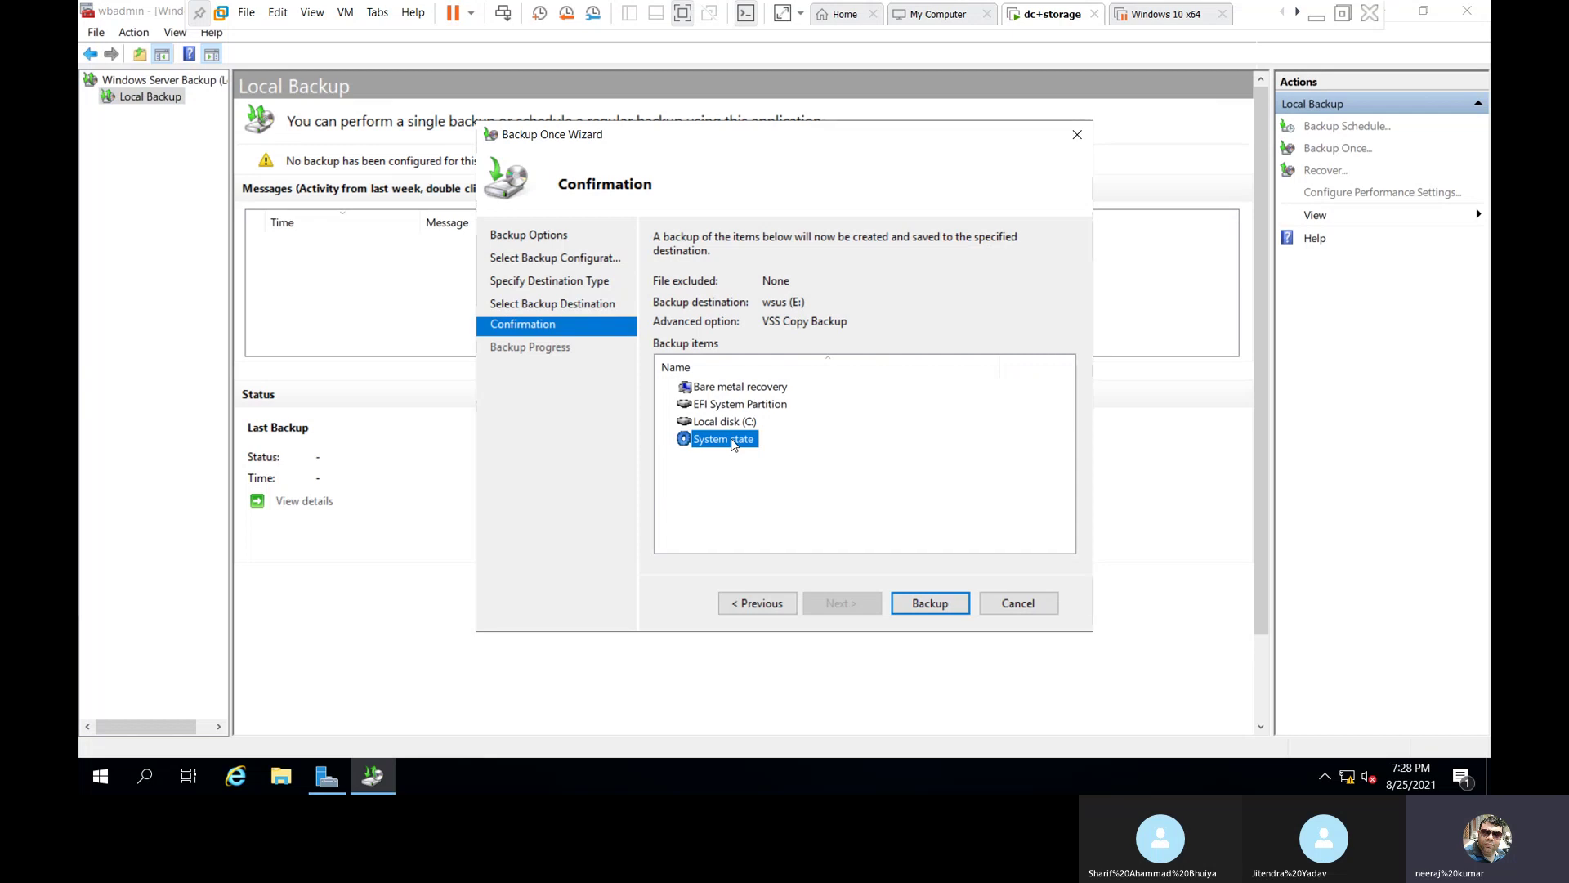
{"action": "left_click", "coordinate": [850, 444]}
{"action": "left_click", "coordinate": [754, 423]}
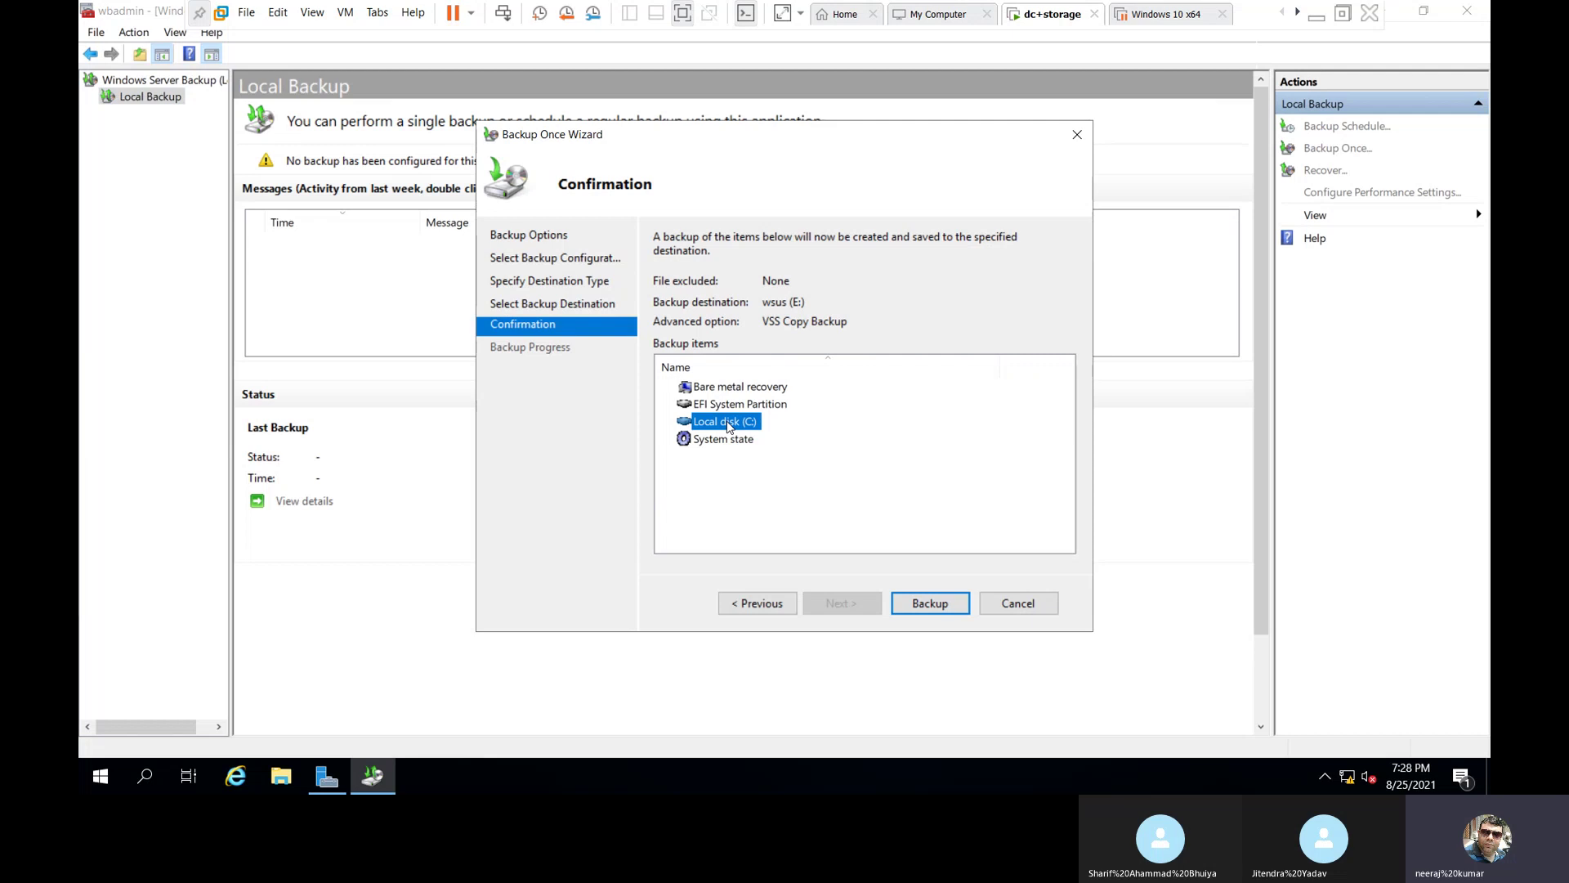
{"action": "left_click", "coordinate": [725, 407]}
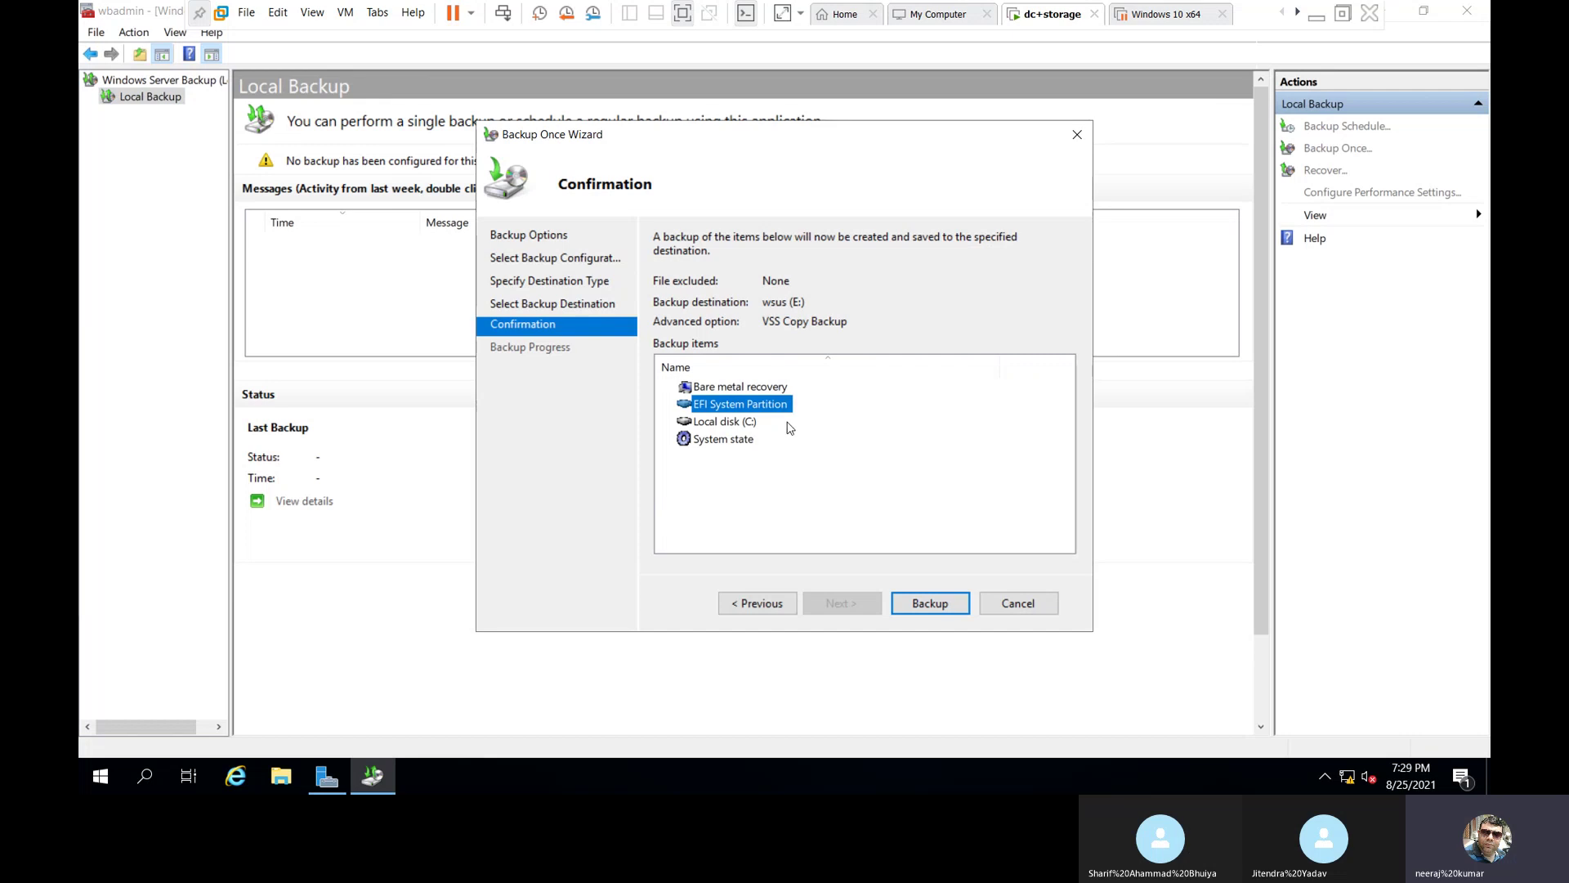
{"action": "left_click", "coordinate": [769, 387]}
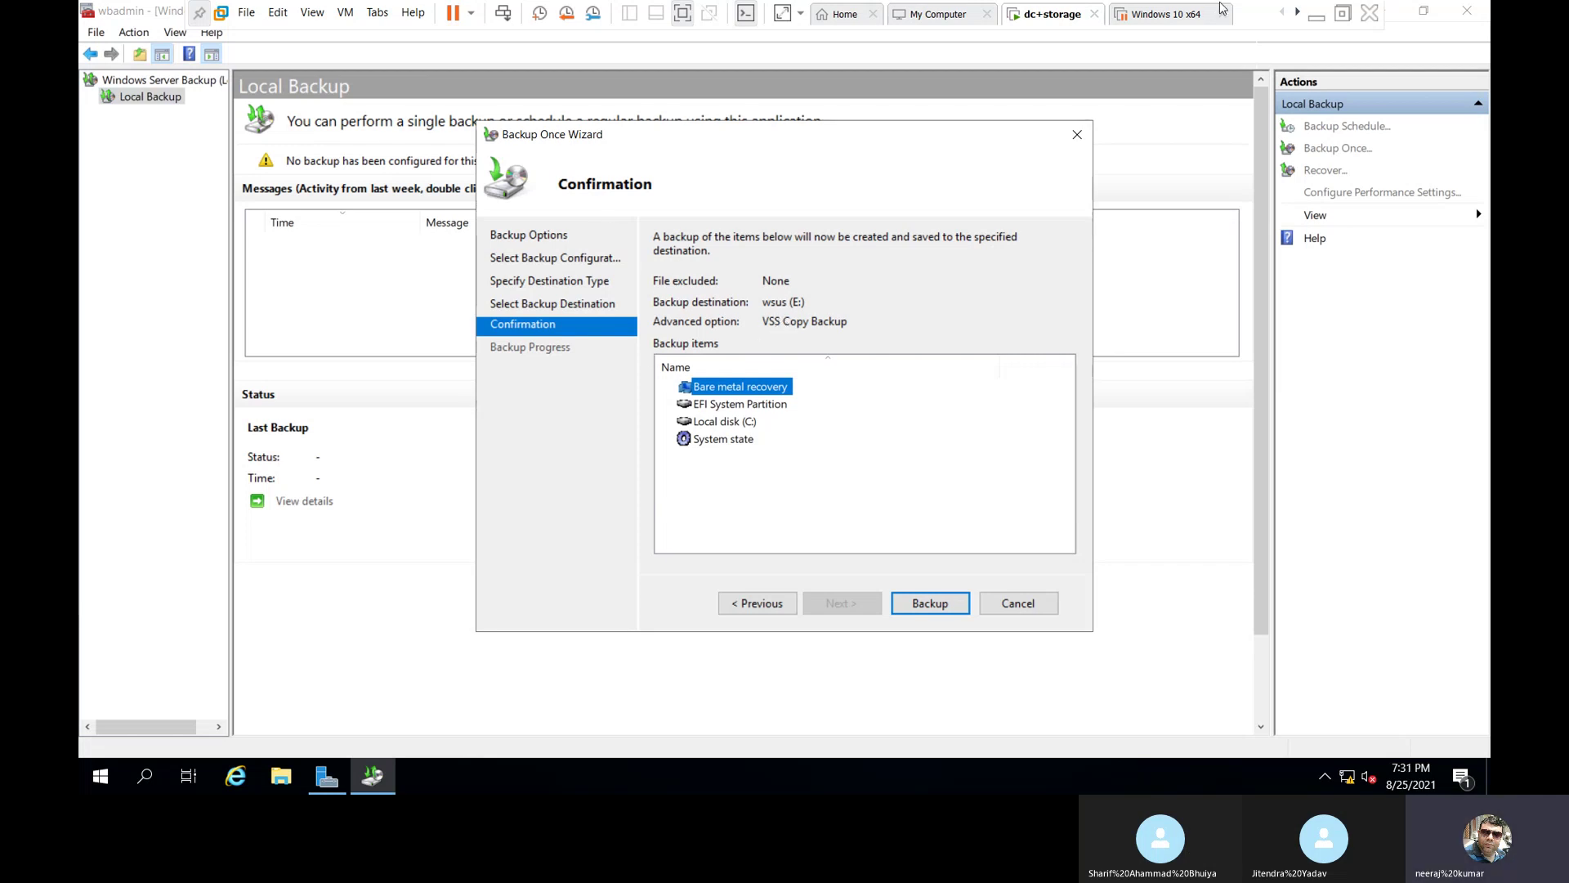
Switch to Microsoft Whiteboard and handwrite "Copy Backup → No Any Archieve Attribute is set" below the archive bit notes.
{"action": "left_click", "coordinate": [1317, 16]}
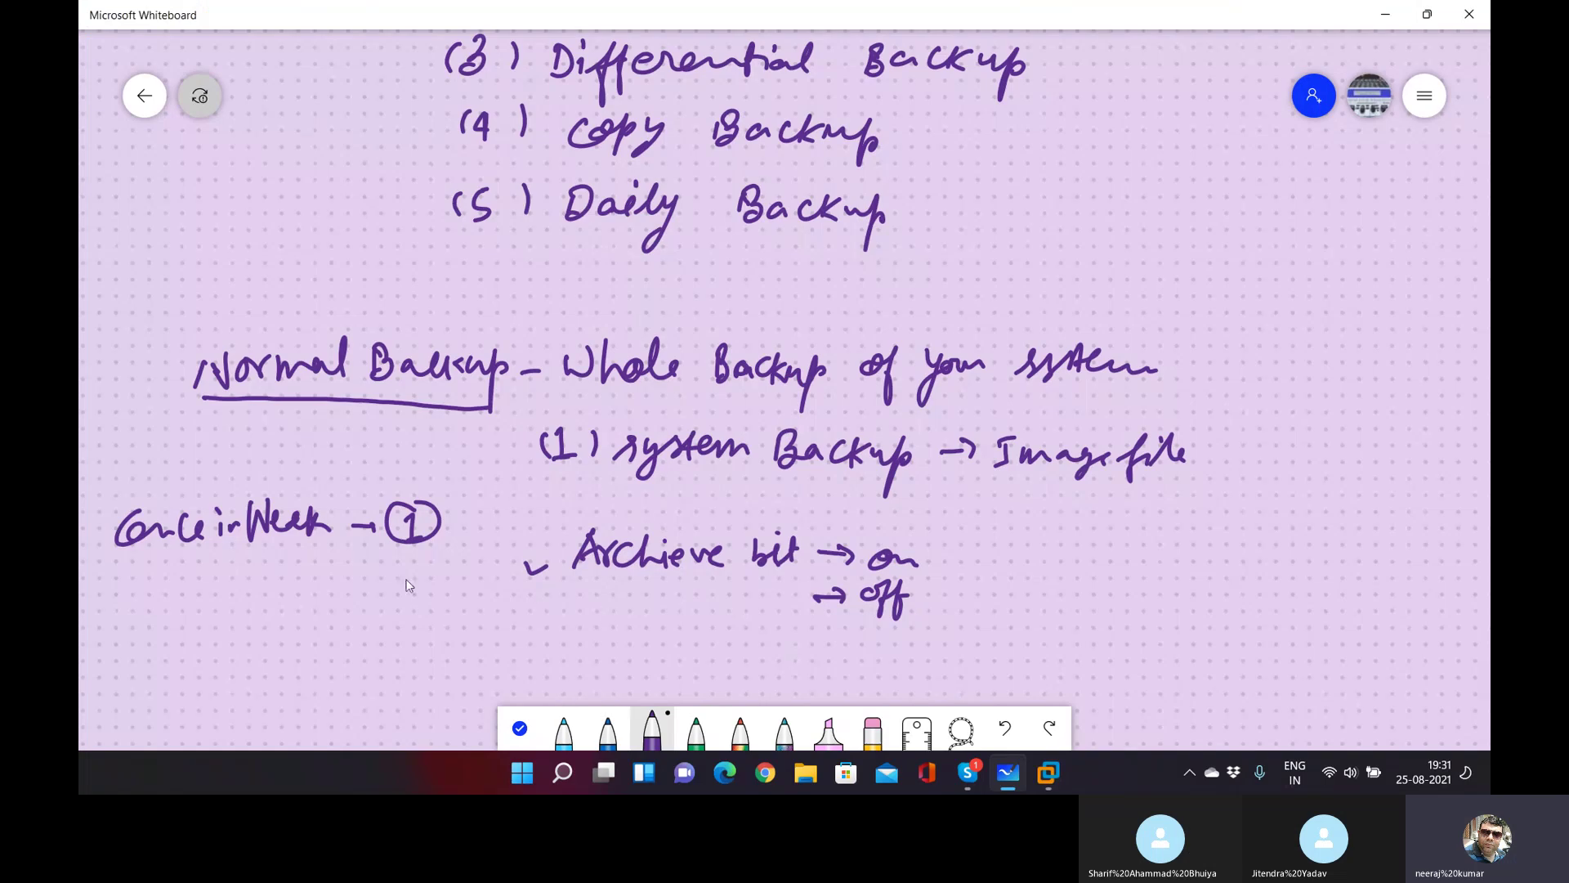
{"action": "left_click", "coordinate": [519, 728]}
{"action": "scroll", "coordinate": [598, 654], "scroll_direction": "down", "scroll_amount": 5}
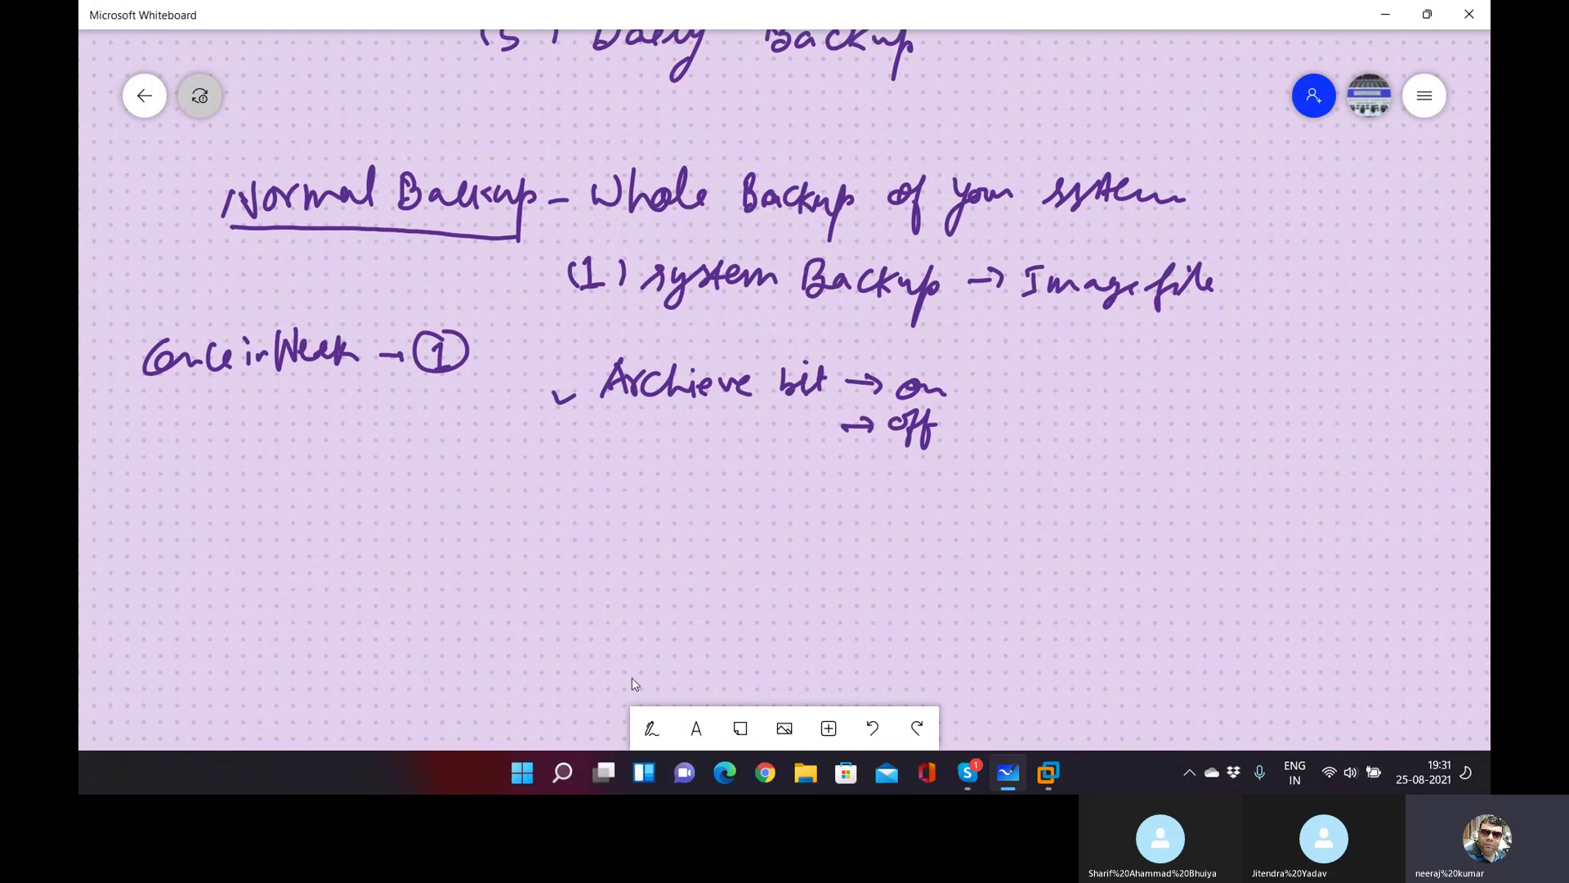
{"action": "left_click", "coordinate": [652, 727]}
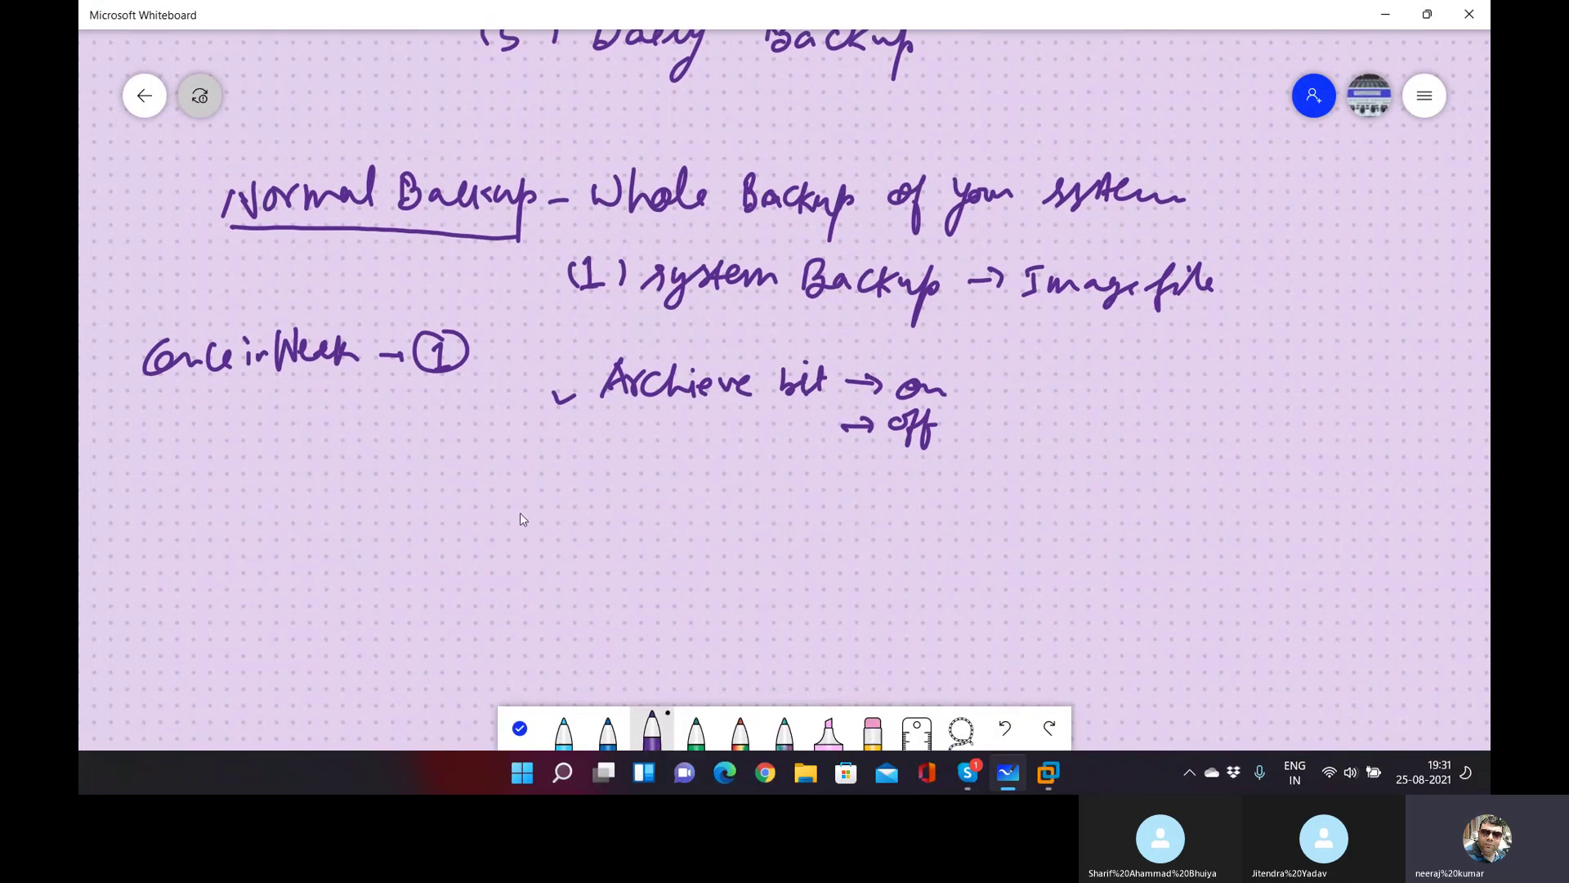
{"action": "mouse_move", "coordinate": [439, 492]}
{"action": "left_mouse_down"}
{"action": "mouse_move", "coordinate": [433, 521]}
{"action": "mouse_move", "coordinate": [463, 492]}
{"action": "mouse_move", "coordinate": [490, 535]}
{"action": "left_mouse_up"}
{"action": "mouse_move", "coordinate": [559, 498]}
{"action": "left_mouse_down"}
{"action": "mouse_move", "coordinate": [564, 514]}
{"action": "mouse_move", "coordinate": [611, 513]}
{"action": "left_mouse_up"}
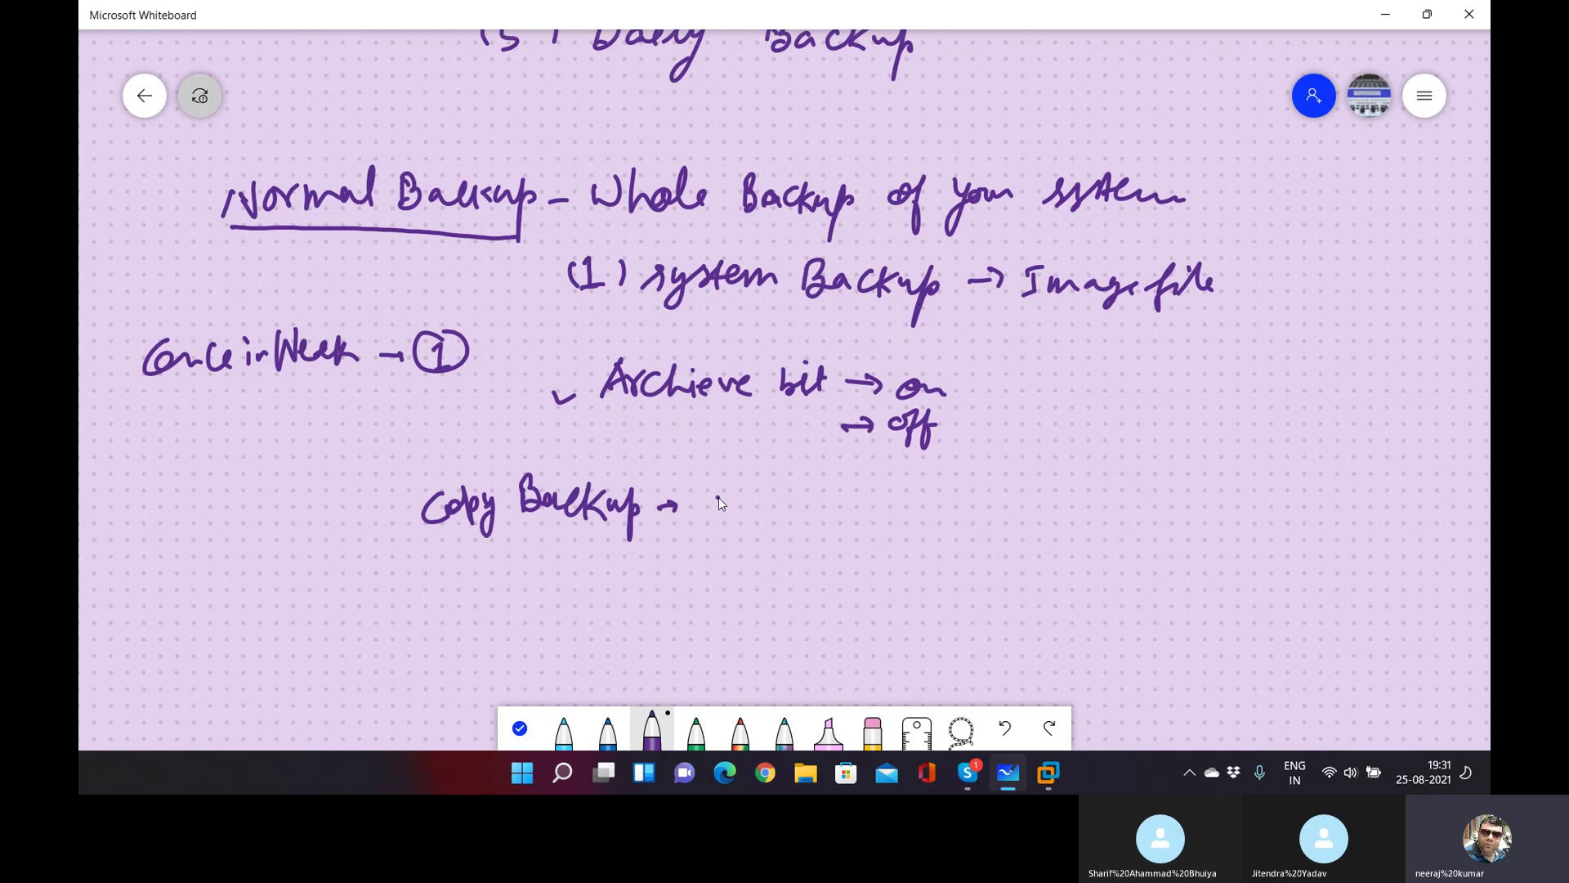
{"action": "left_click_drag", "start_coordinate": [740, 505], "coordinate": [740, 494]}
{"action": "left_click_drag", "start_coordinate": [756, 494], "coordinate": [854, 531]}
{"action": "left_click", "coordinate": [797, 494]}
{"action": "left_click_drag", "start_coordinate": [892, 482], "coordinate": [881, 514]}
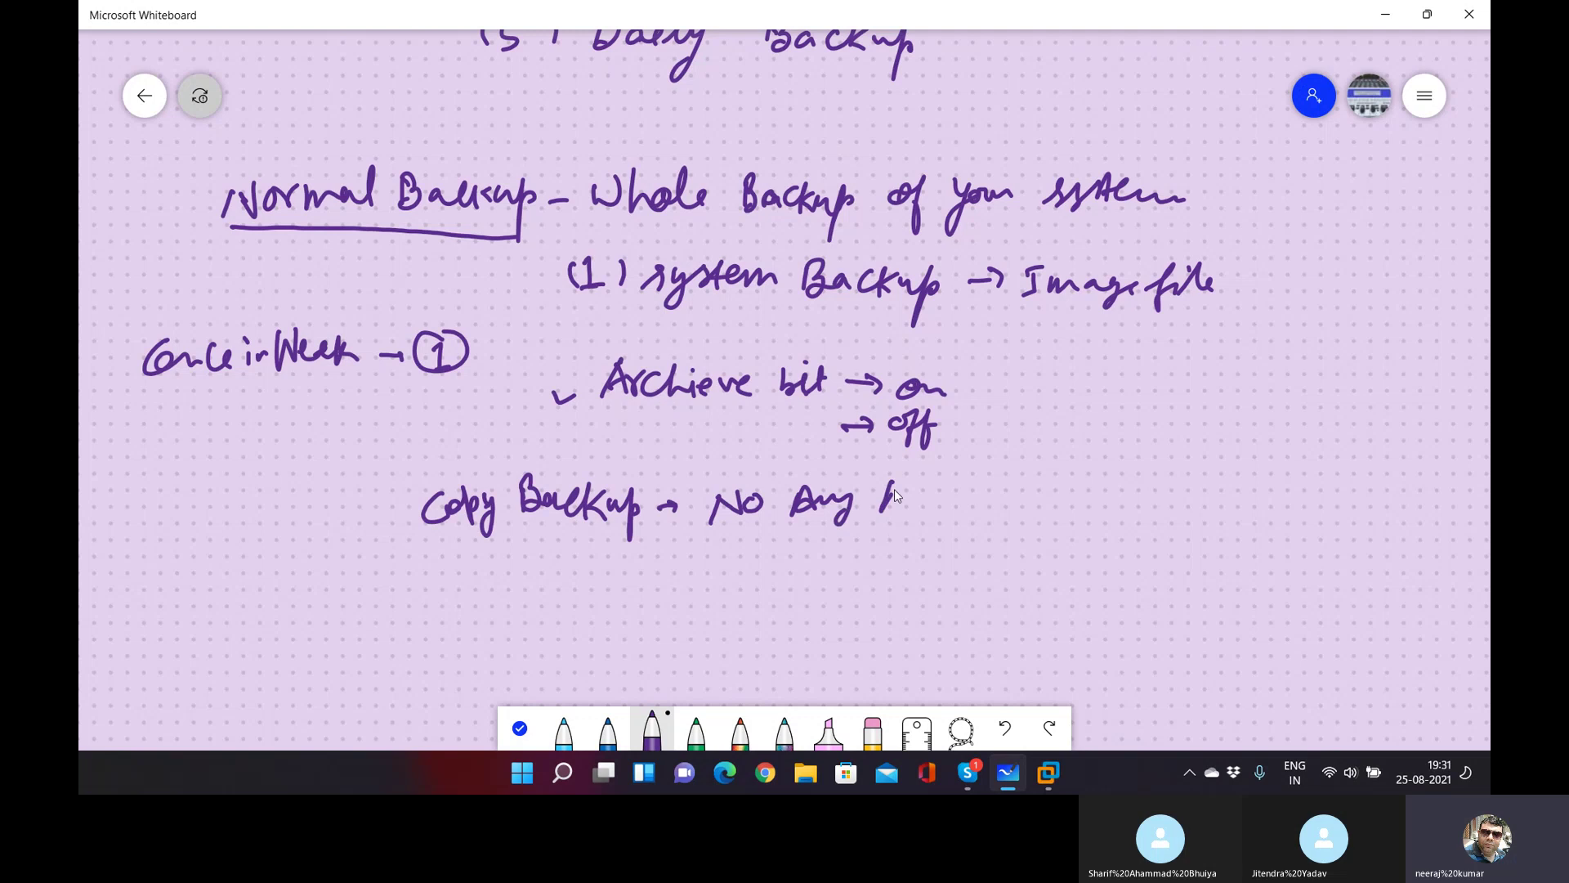
{"action": "left_click_drag", "start_coordinate": [989, 494], "coordinate": [1178, 491]}
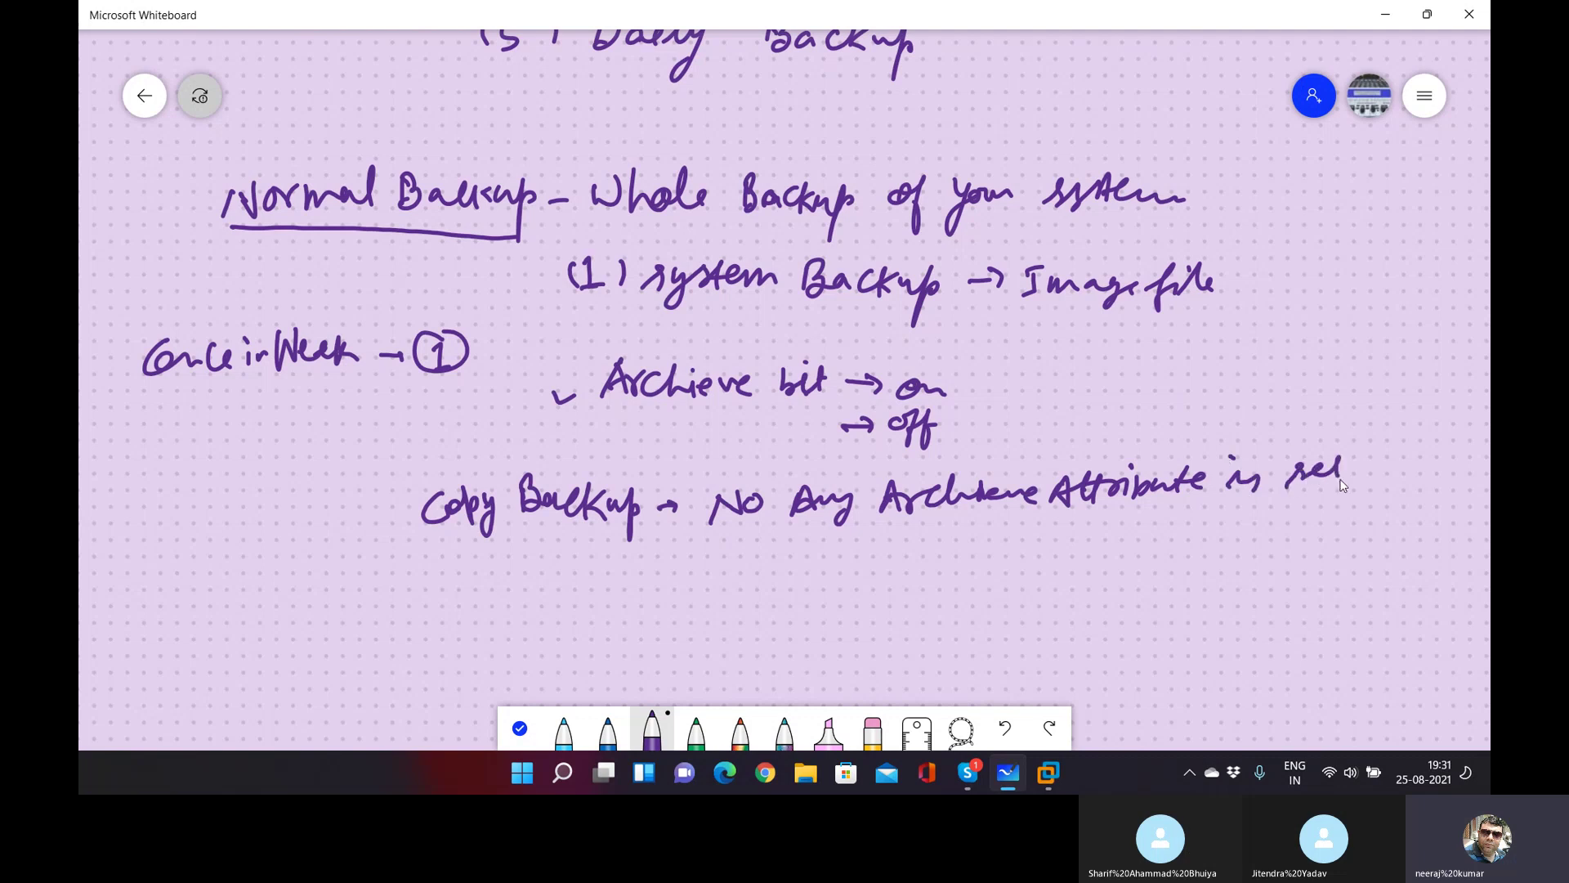
{"action": "left_click_drag", "start_coordinate": [1336, 469], "coordinate": [1348, 464]}
Handwrite the points "No checking" and "Whole Backup" under the Copy Backup note, with a check mark after the second.
{"action": "left_click_drag", "start_coordinate": [673, 564], "coordinate": [939, 556]}
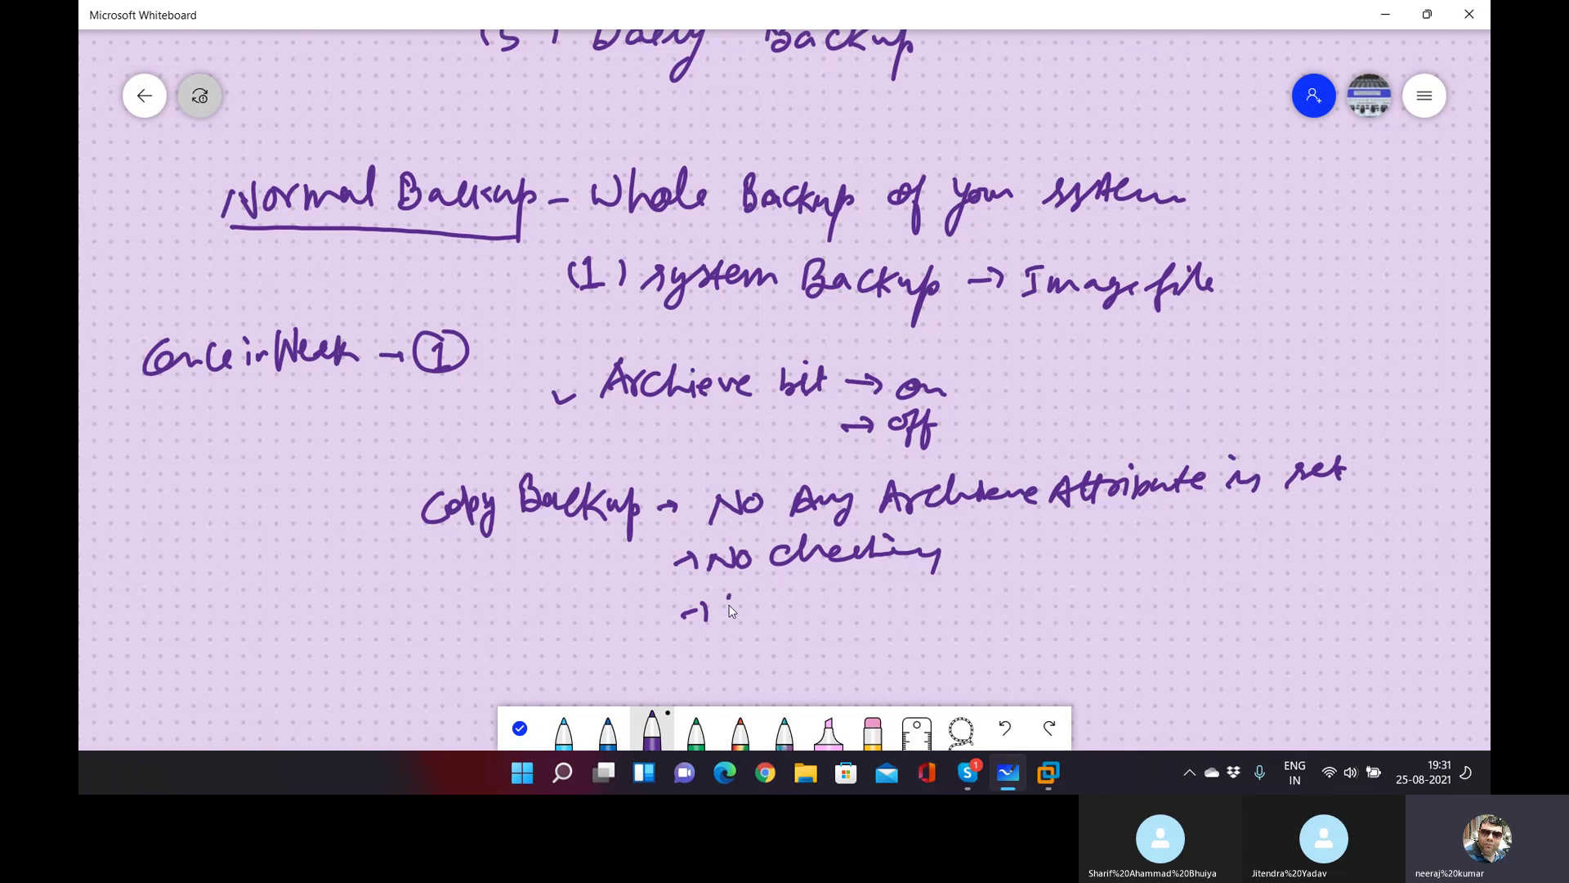
{"action": "mouse_move", "coordinate": [758, 603]}
{"action": "left_mouse_down"}
{"action": "mouse_move", "coordinate": [832, 603]}
{"action": "mouse_move", "coordinate": [862, 583]}
{"action": "mouse_move", "coordinate": [984, 593]}
{"action": "left_mouse_up"}
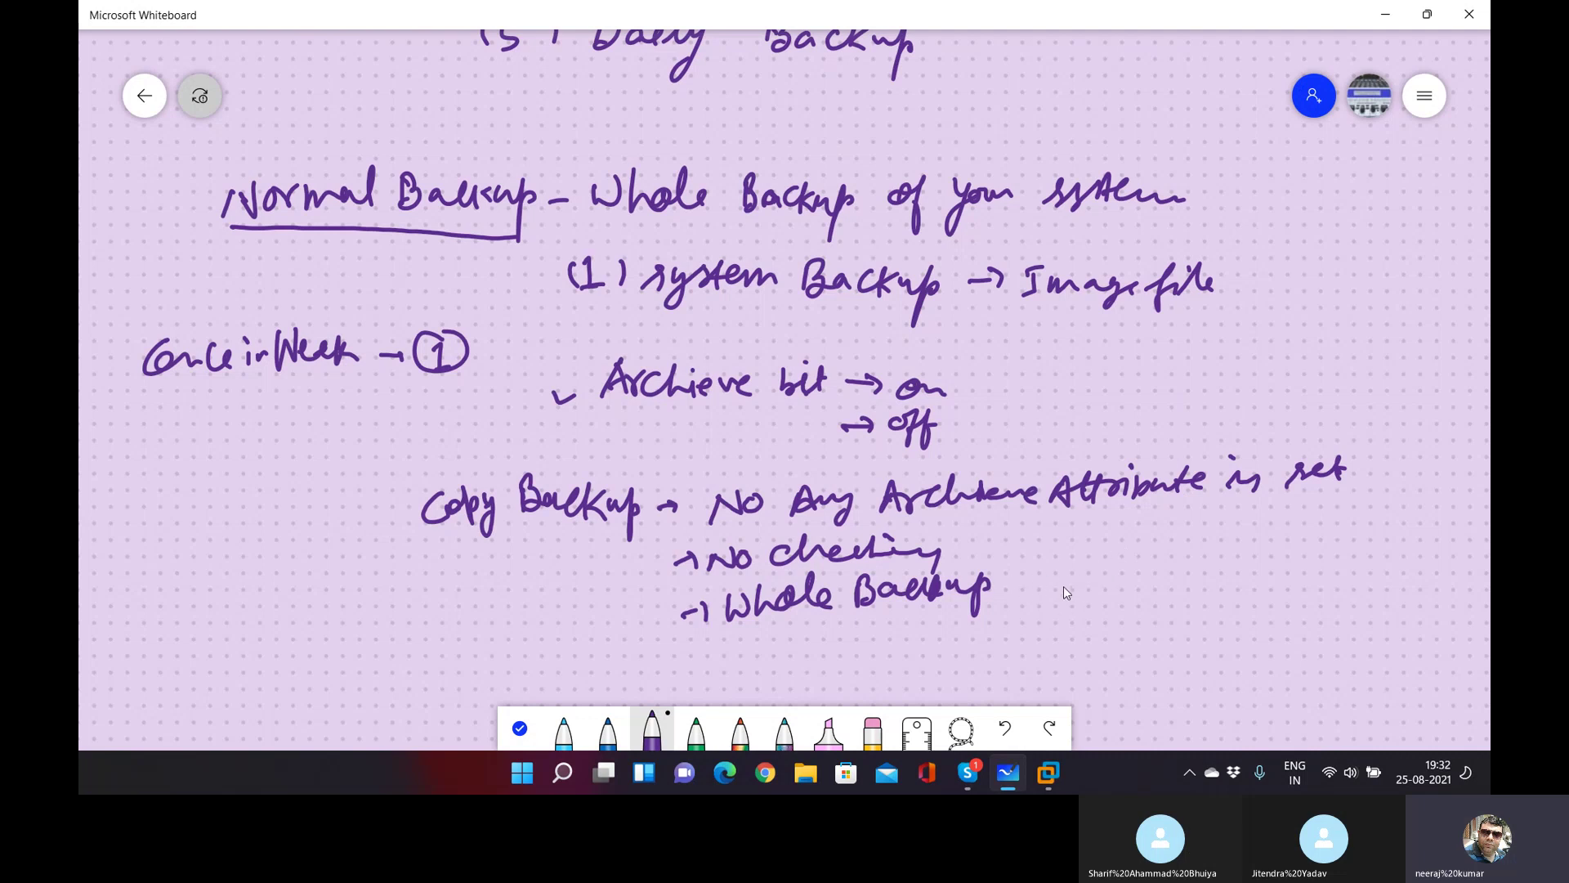
{"action": "left_click_drag", "start_coordinate": [1016, 583], "coordinate": [1061, 573]}
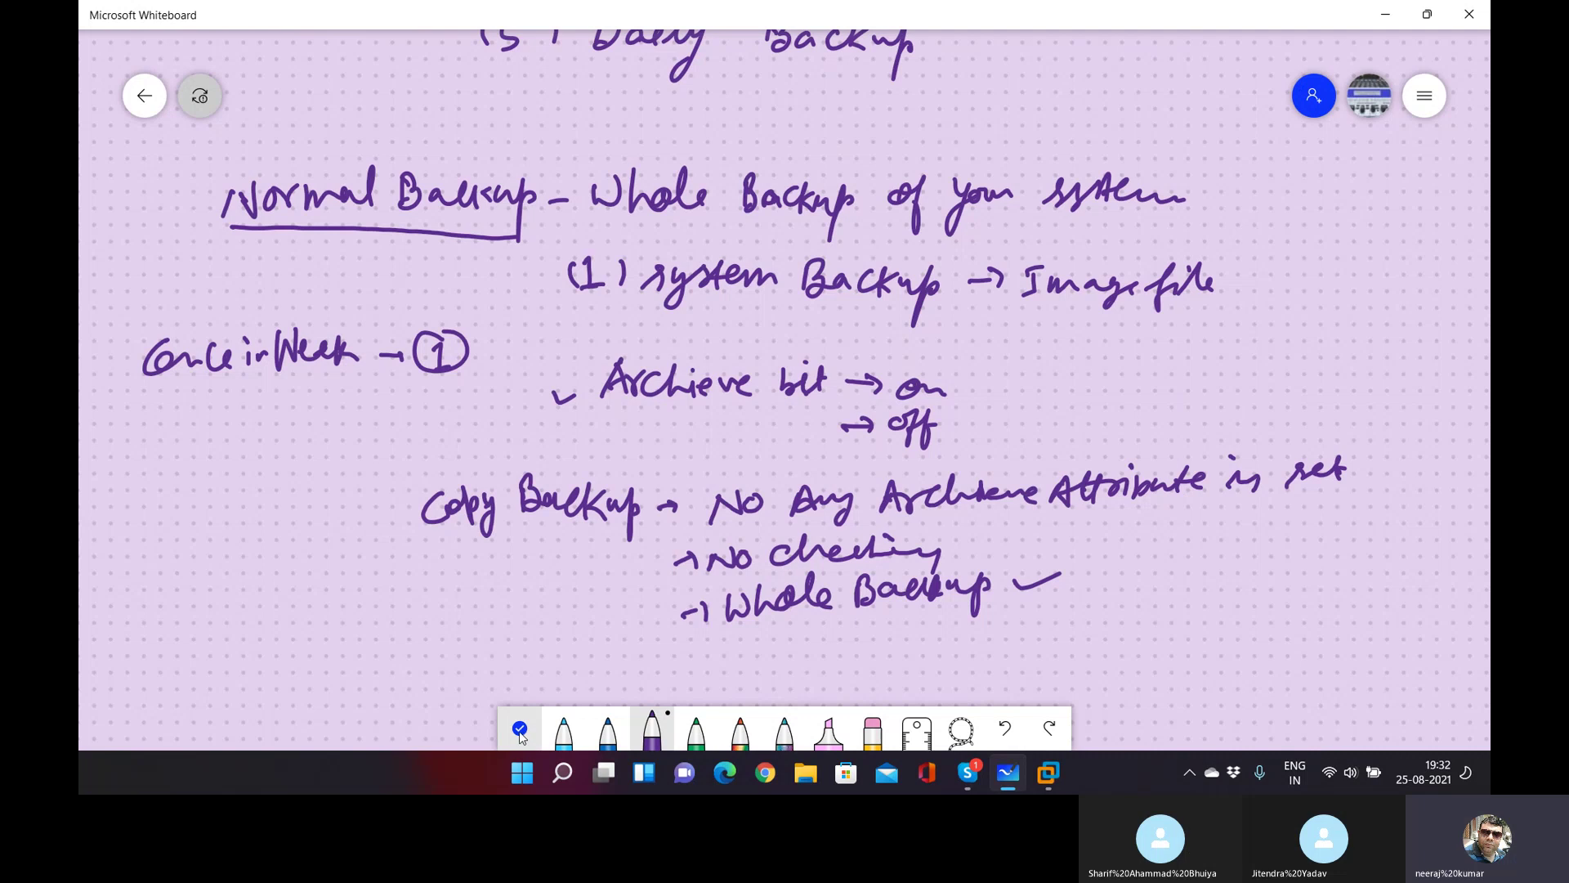